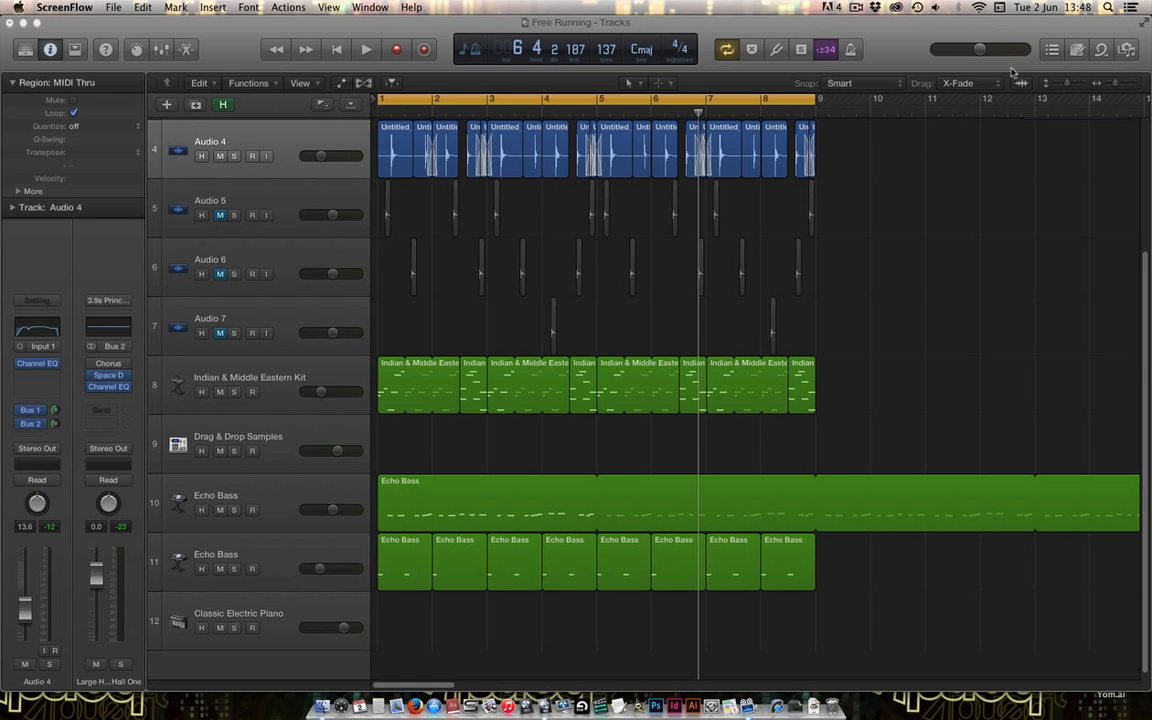
# Raise the master volume slightly, fit all tracks into view, and play a few bars of the full arrangement.
pyautogui.moveTo(985, 53)
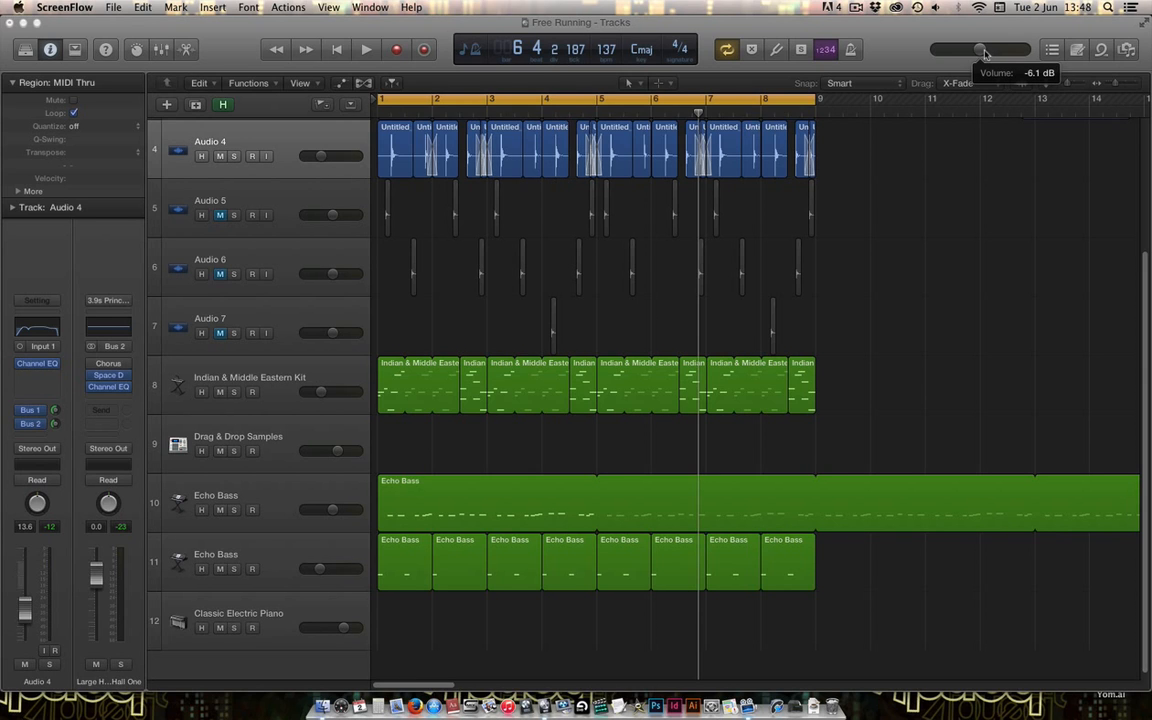
pyautogui.moveTo(985, 53); pyautogui.dragTo(989, 52)
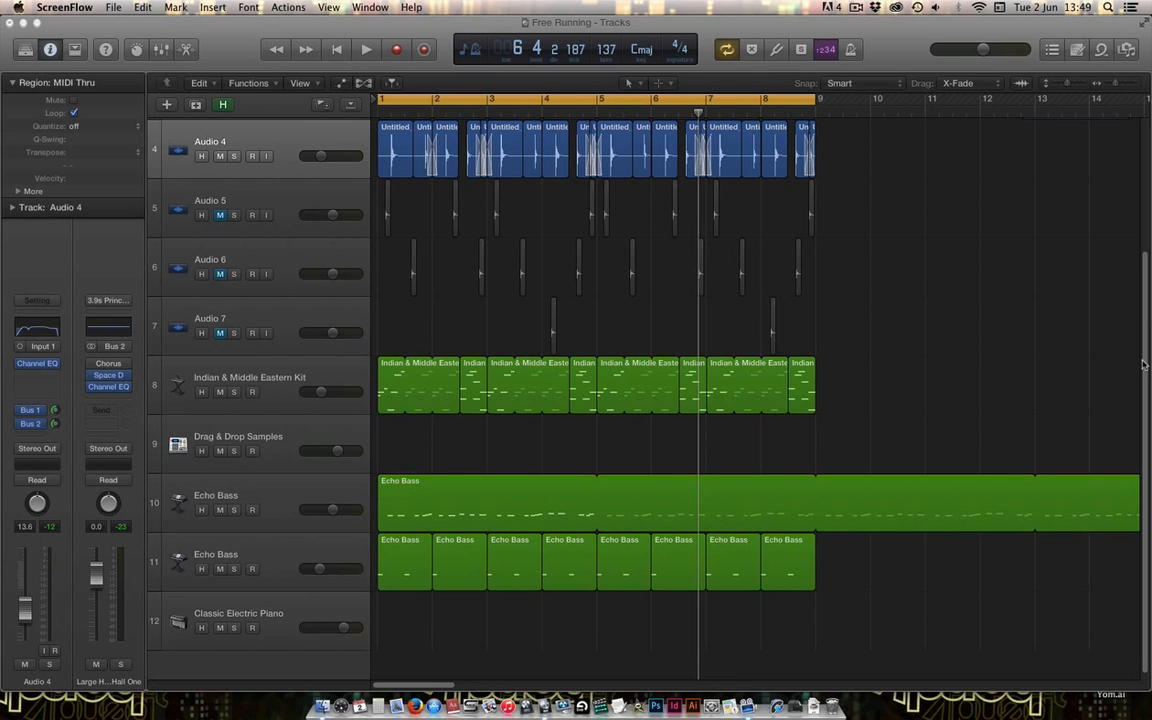
pyautogui.moveTo(1144, 364); pyautogui.dragTo(1139, 317)
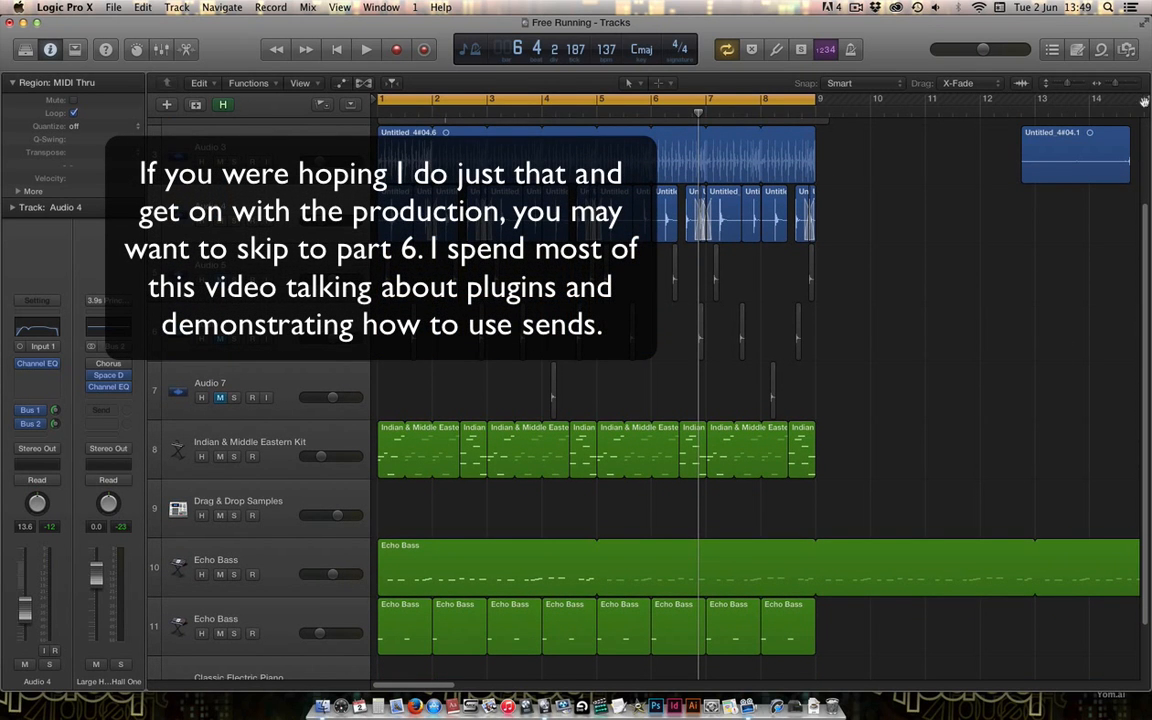
pyautogui.press('super+Up')
pyautogui.press('space')
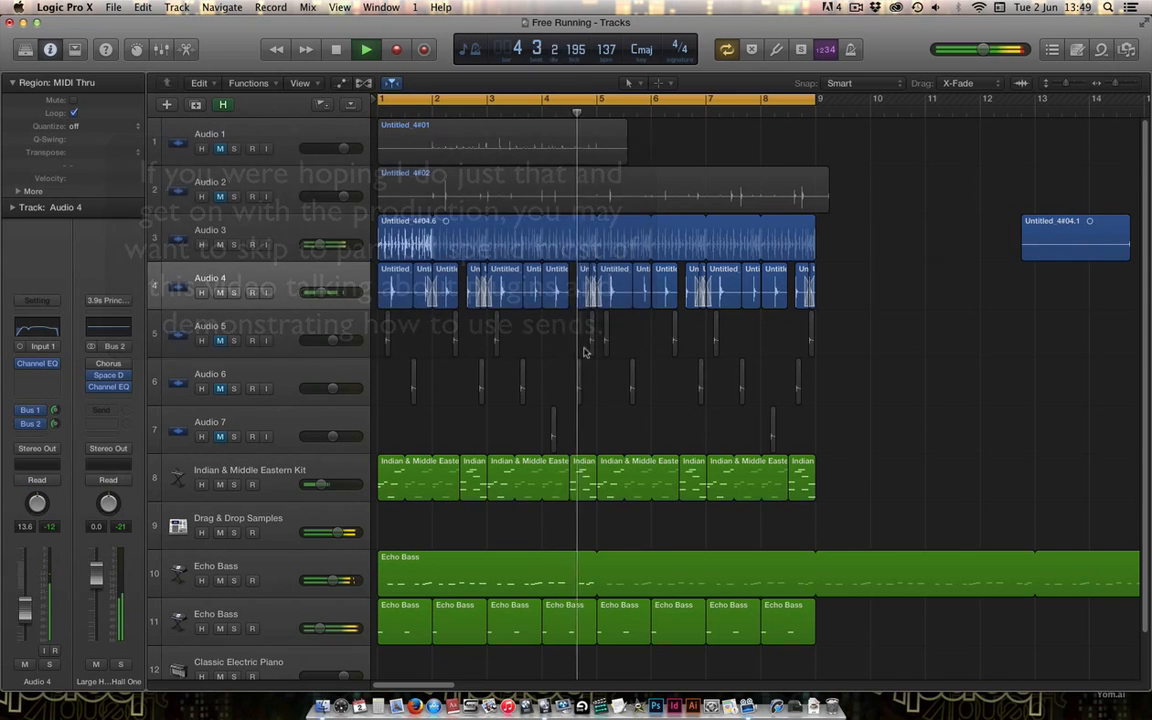
pyautogui.press('space')
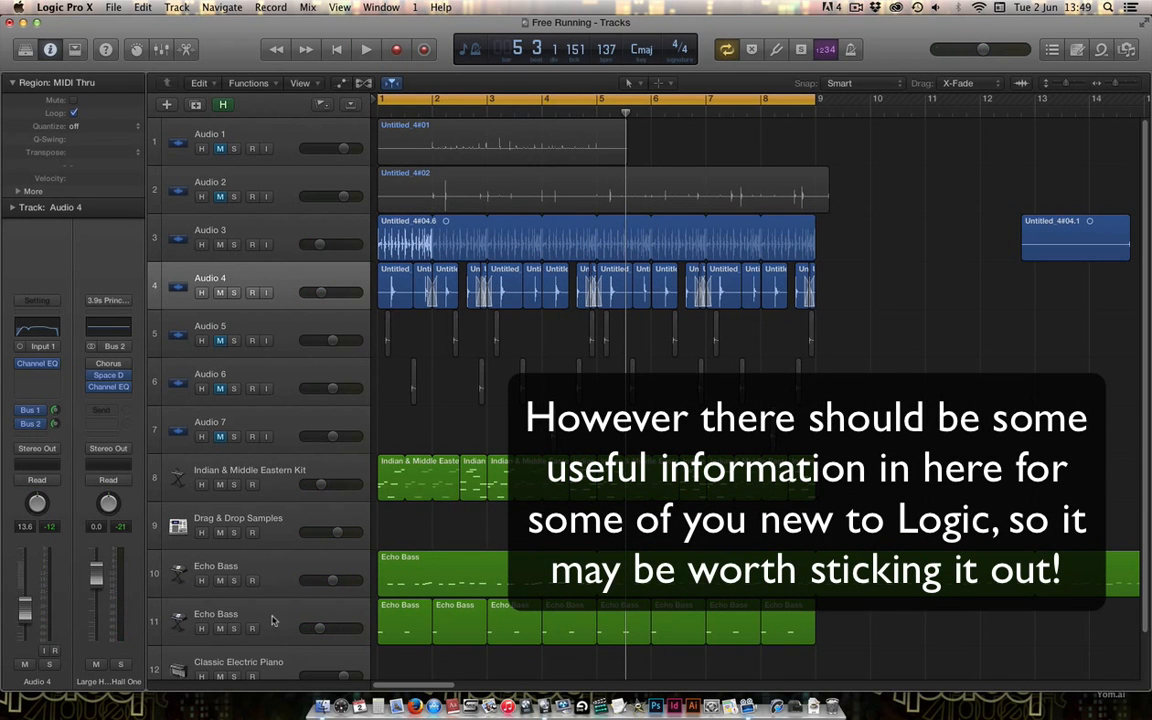
# Solo the Echo Bass on track 11 and start playback to hear it on its own.
pyautogui.click(240, 614)
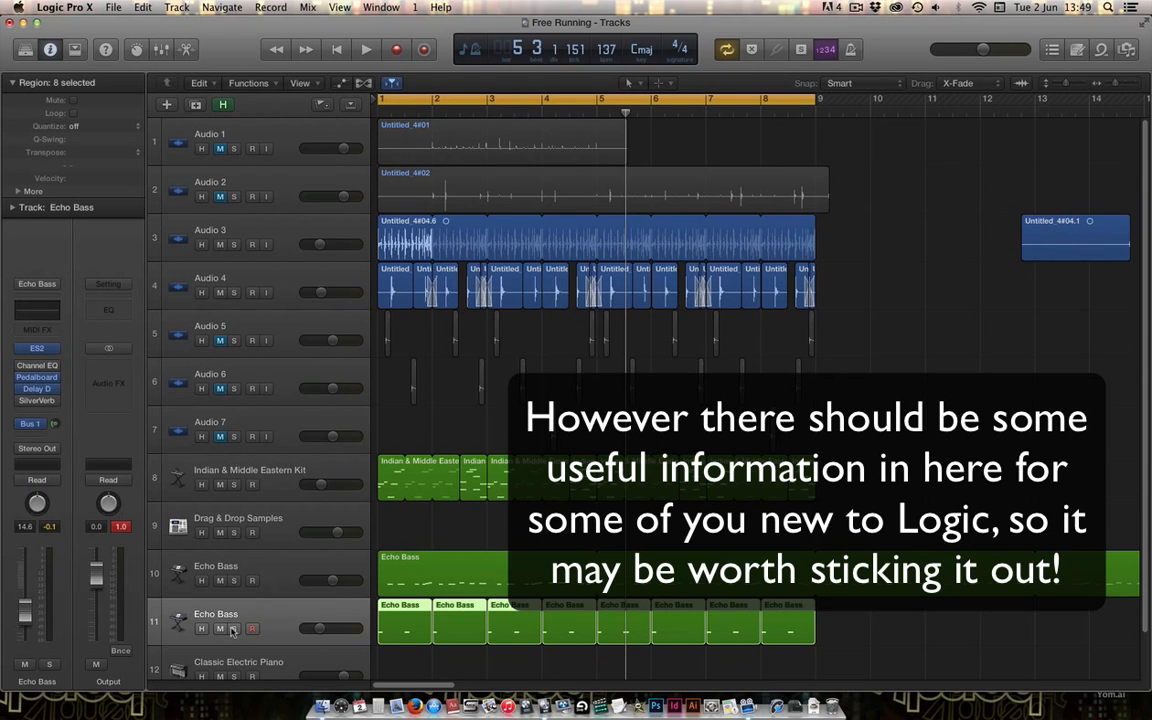
pyautogui.click(233, 628)
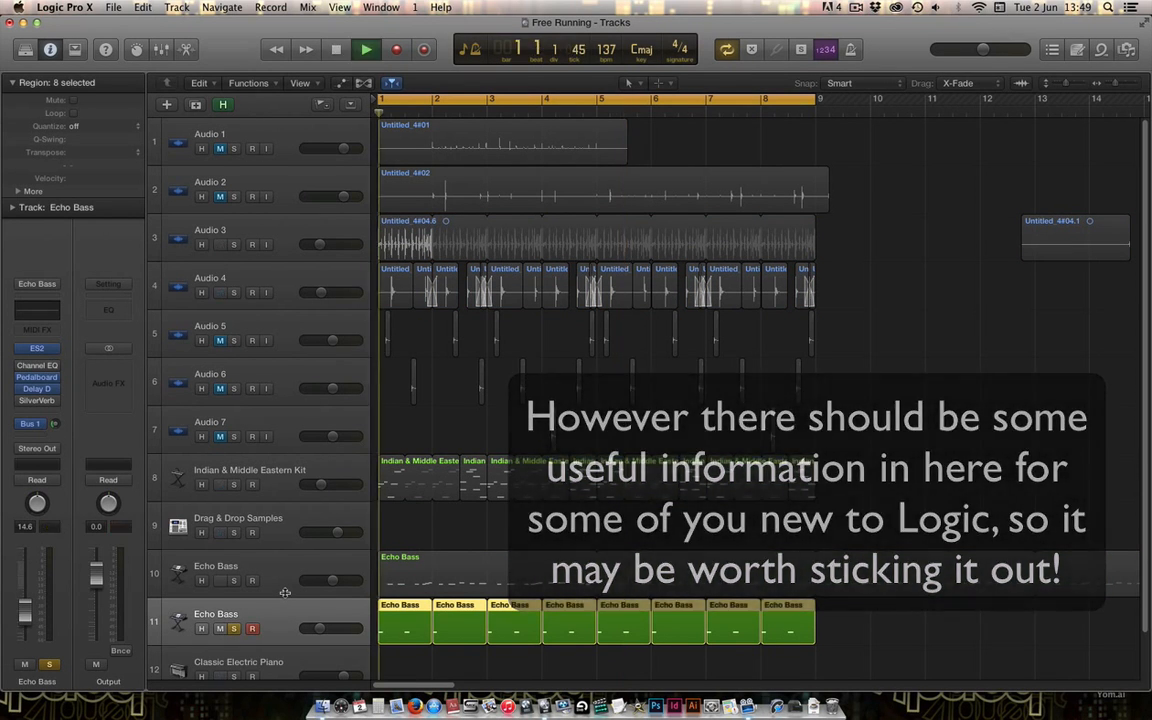
pyautogui.press('space')
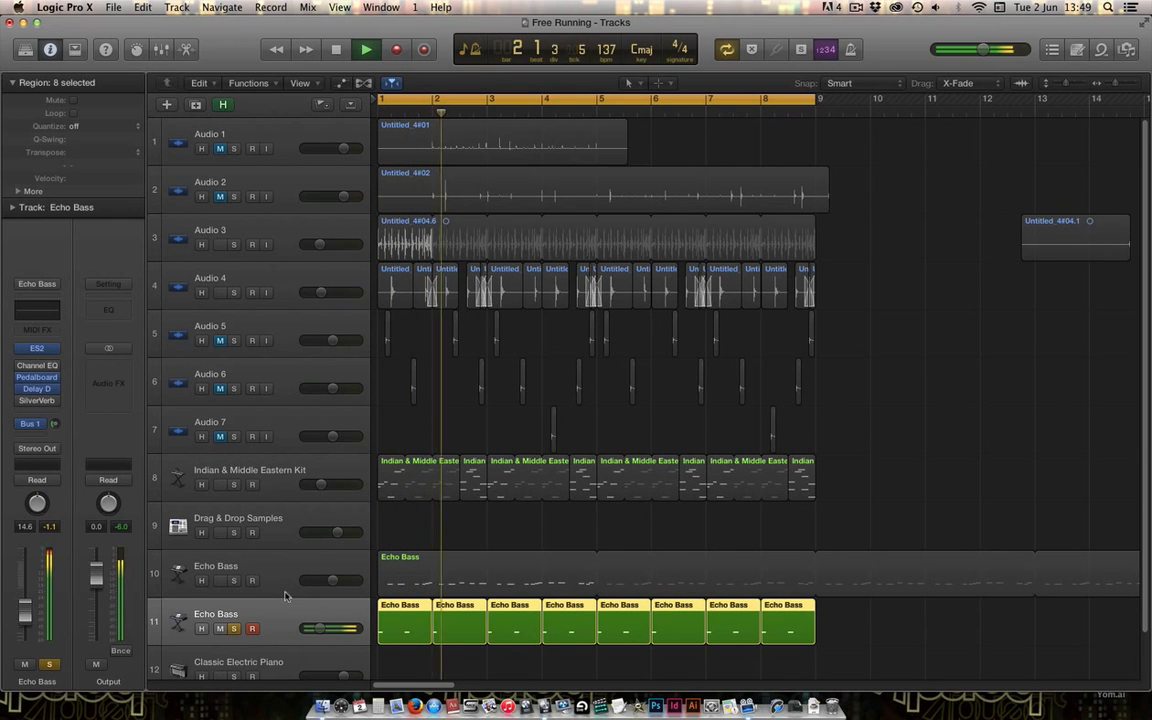
# Look through the effect categories and Audio Units manufacturers available for the Echo Bass's Channel EQ slot, leaving the plug-in unchanged and stopping playback.
pyautogui.click(55, 366)
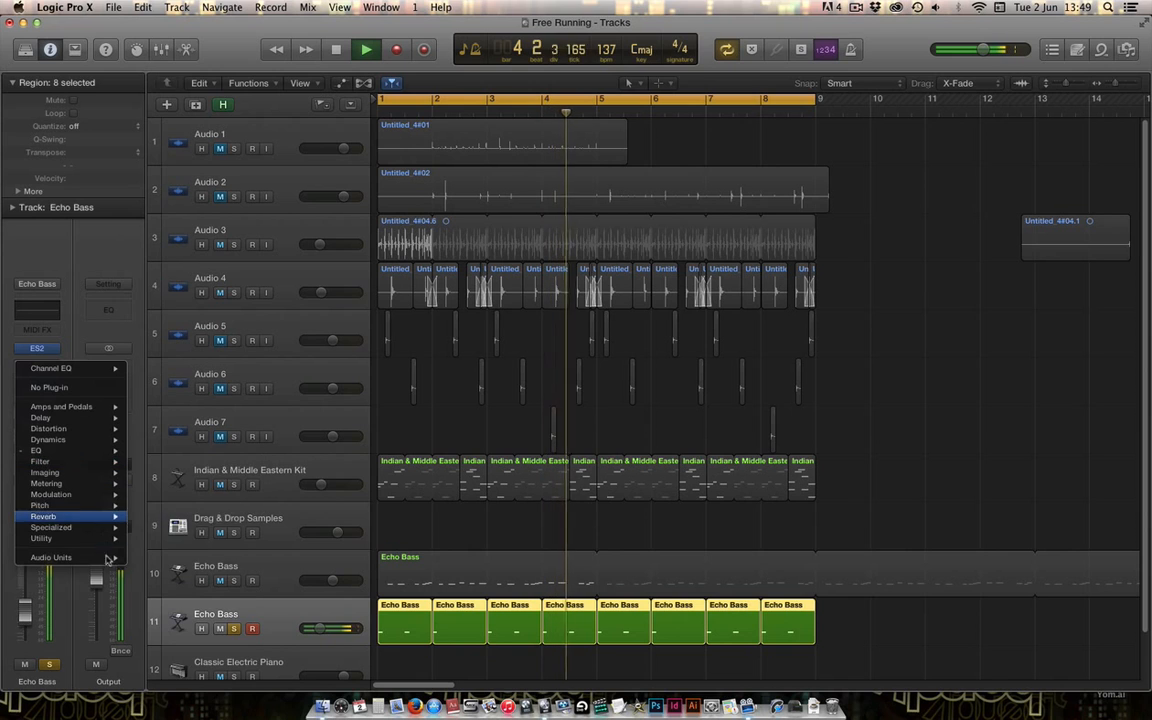
pyautogui.moveTo(110, 558)
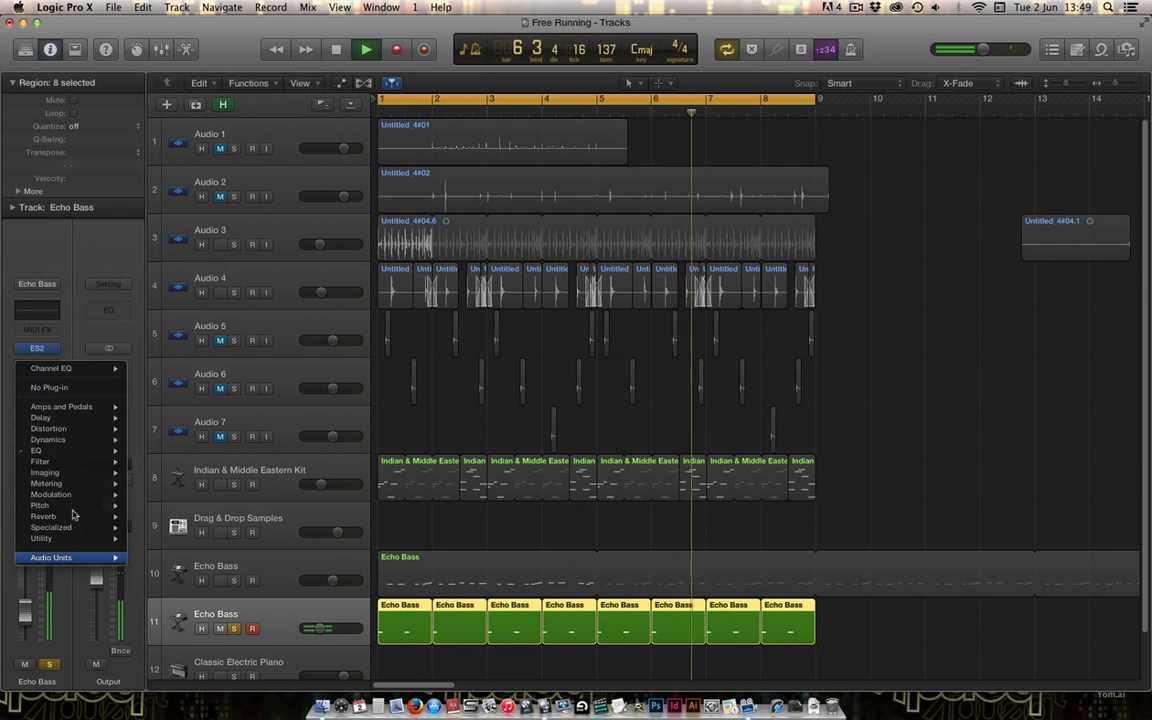
pyautogui.moveTo(70, 432)
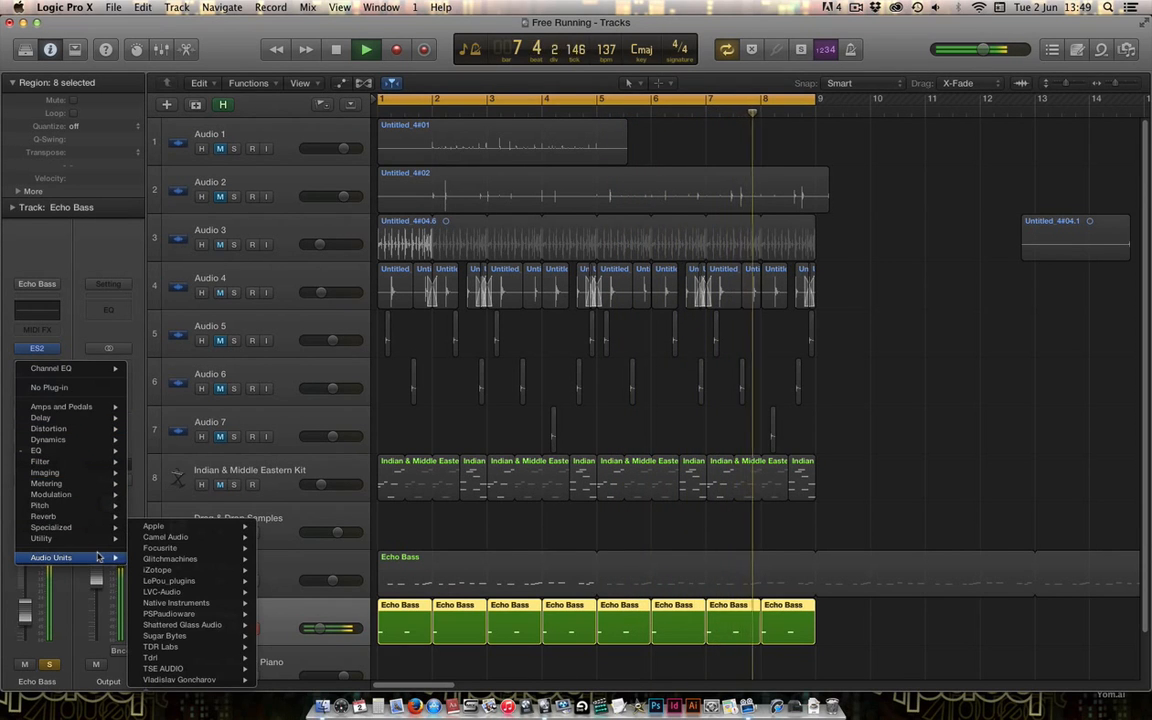
pyautogui.moveTo(175, 547)
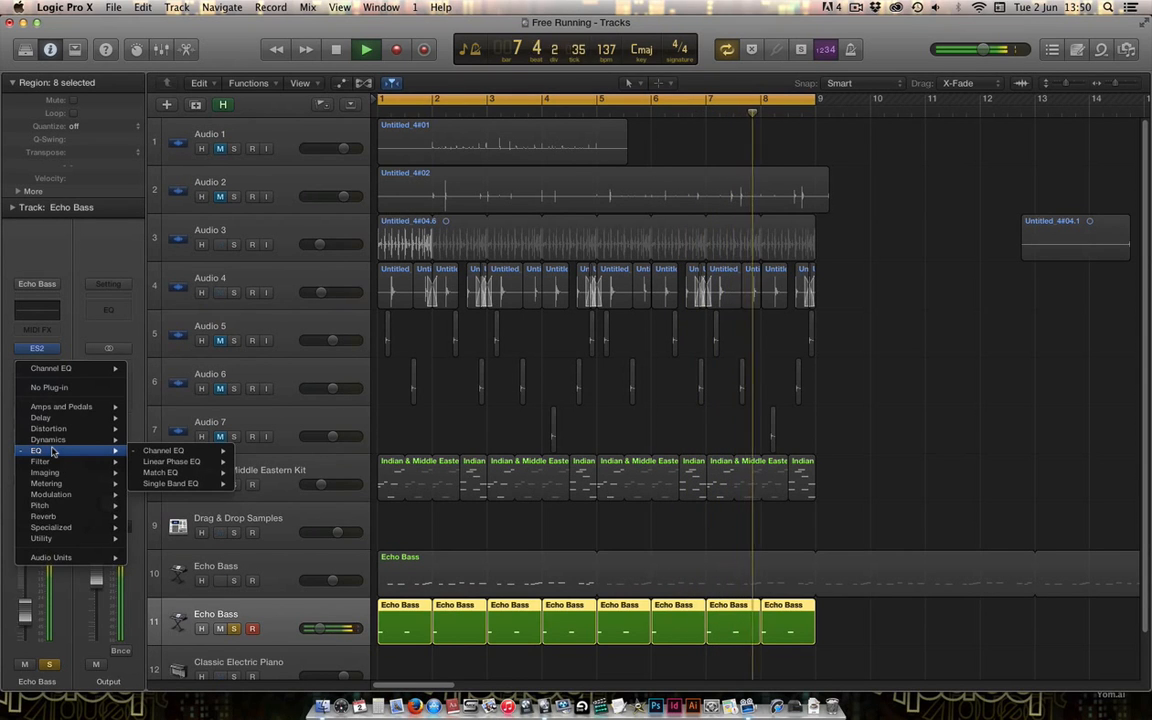
pyautogui.click(53, 452)
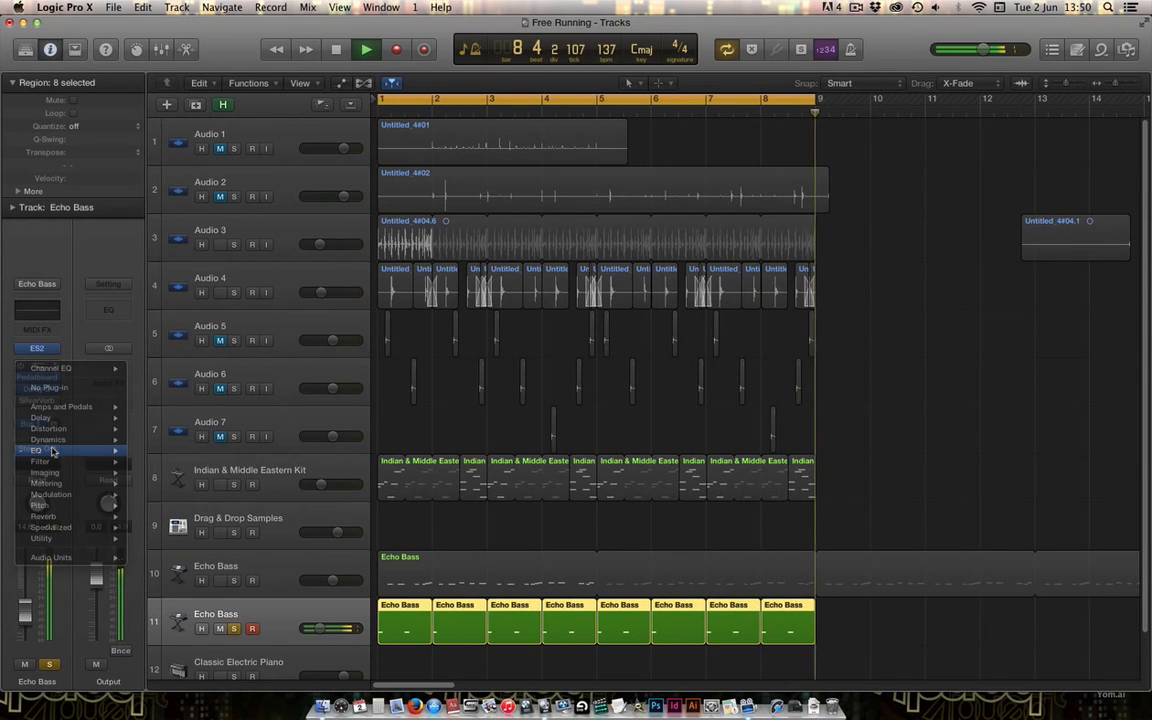
pyautogui.press('space')
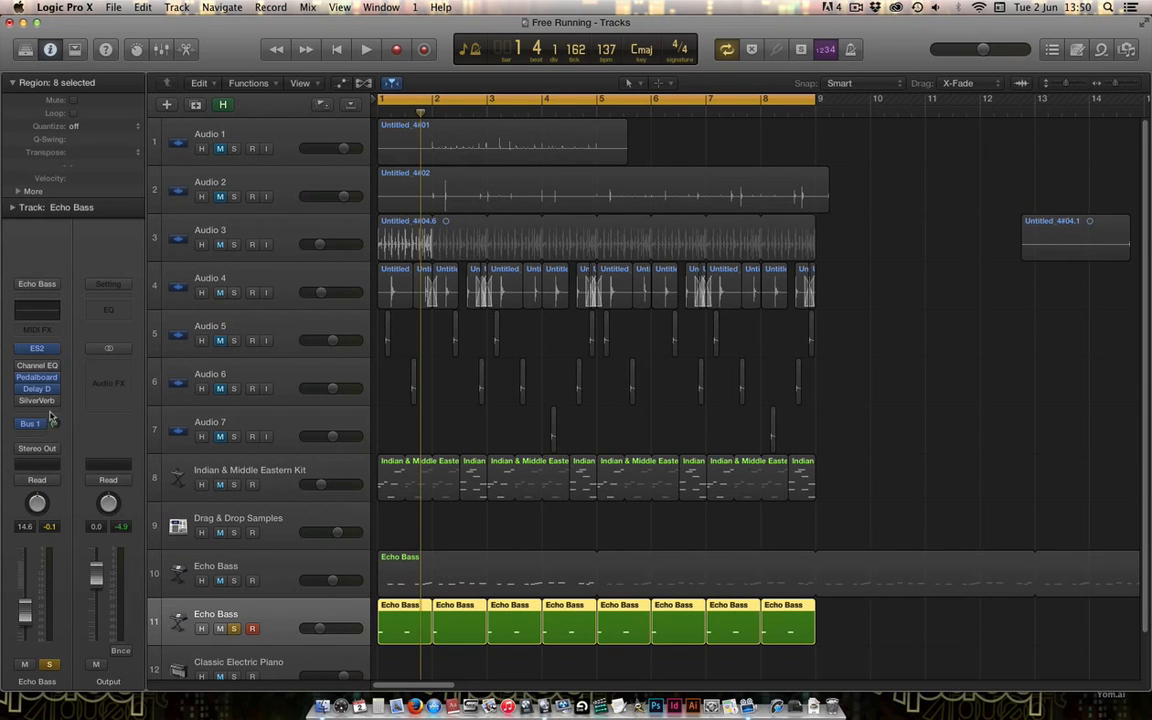
# Examine the Audio Units offered for the Echo Bass's empty effect slot, including Camel Audio, LePou, LVC-Audio, Native Instruments and Apple.
pyautogui.click(50, 411)
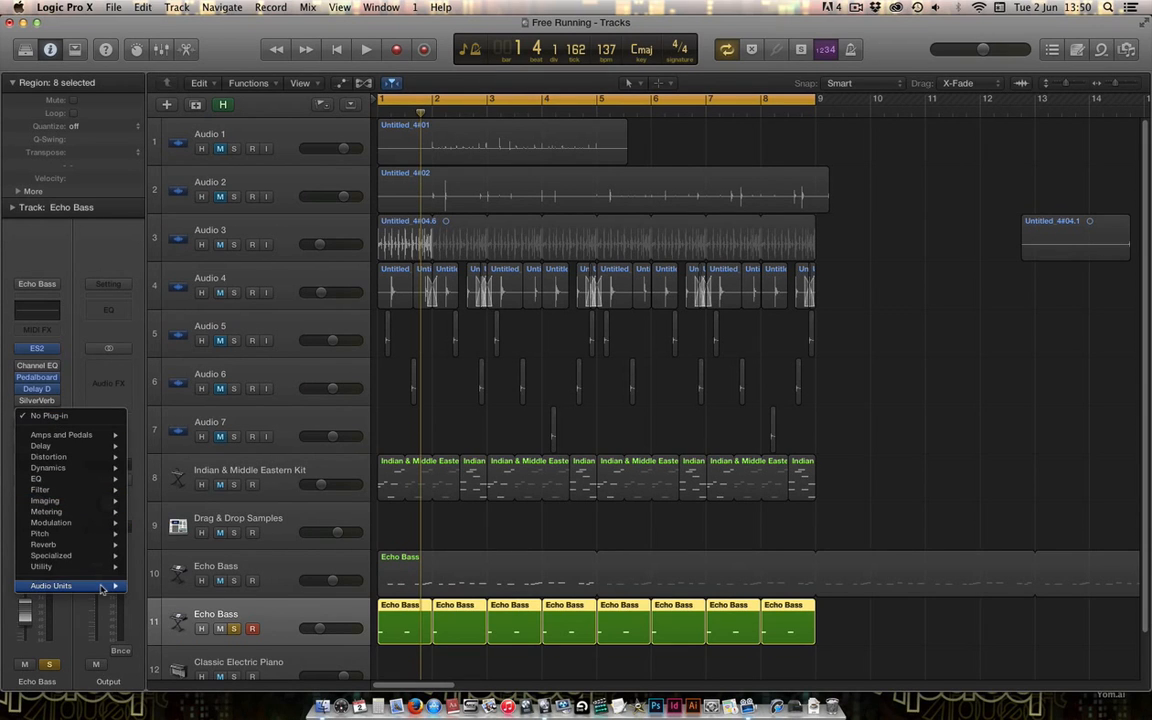
pyautogui.moveTo(101, 587)
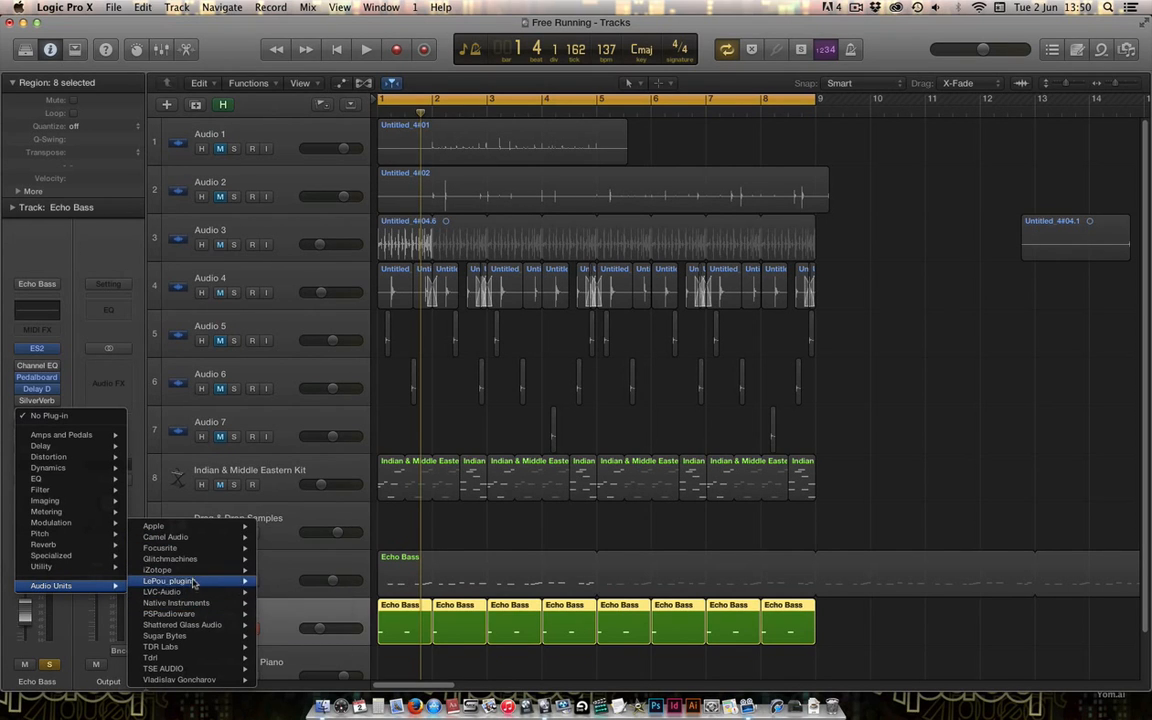
pyautogui.moveTo(205, 595)
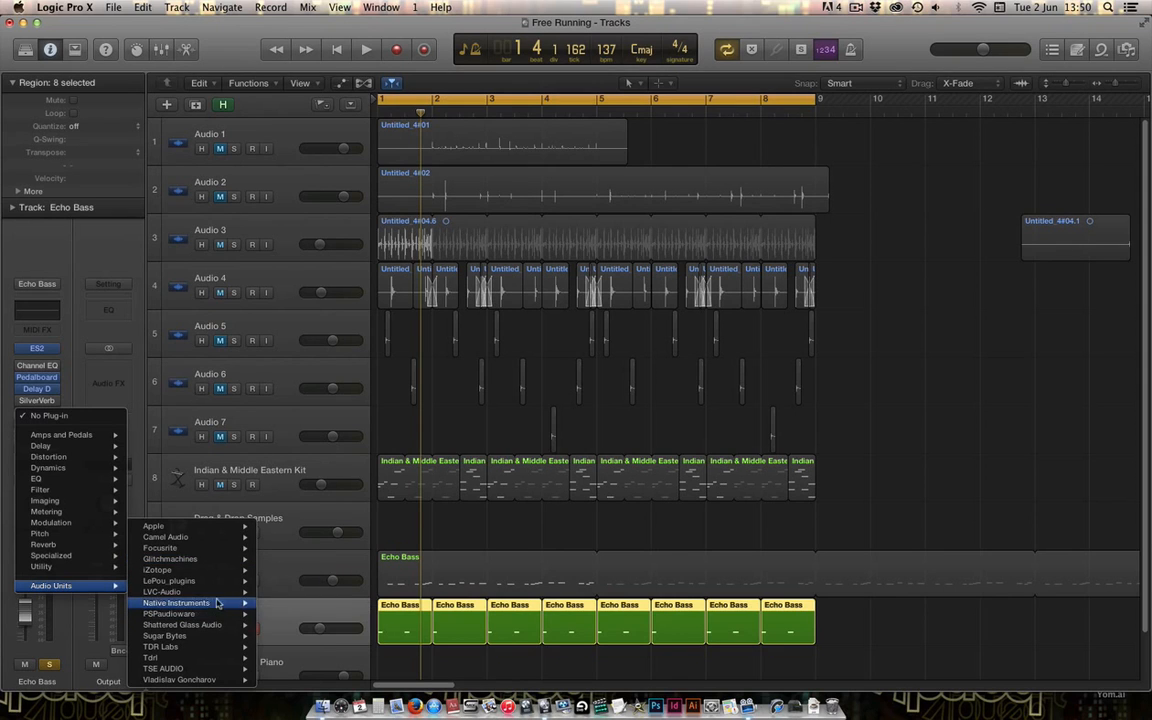
pyautogui.moveTo(271, 542)
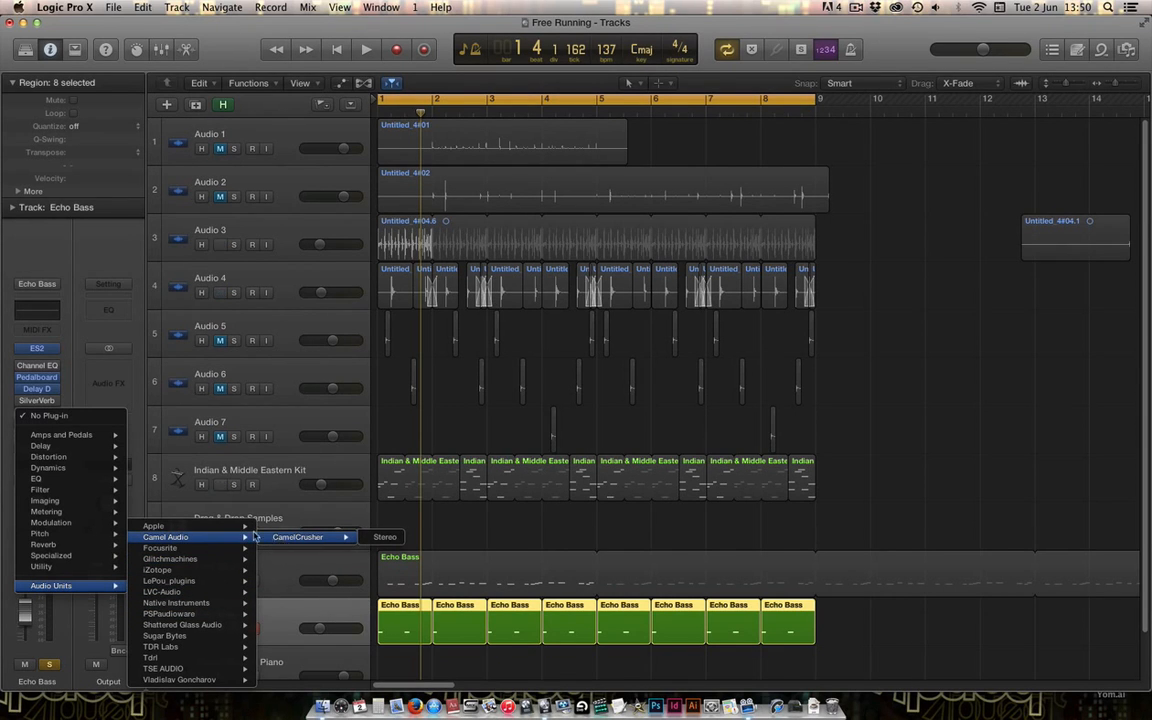
pyautogui.moveTo(222, 562)
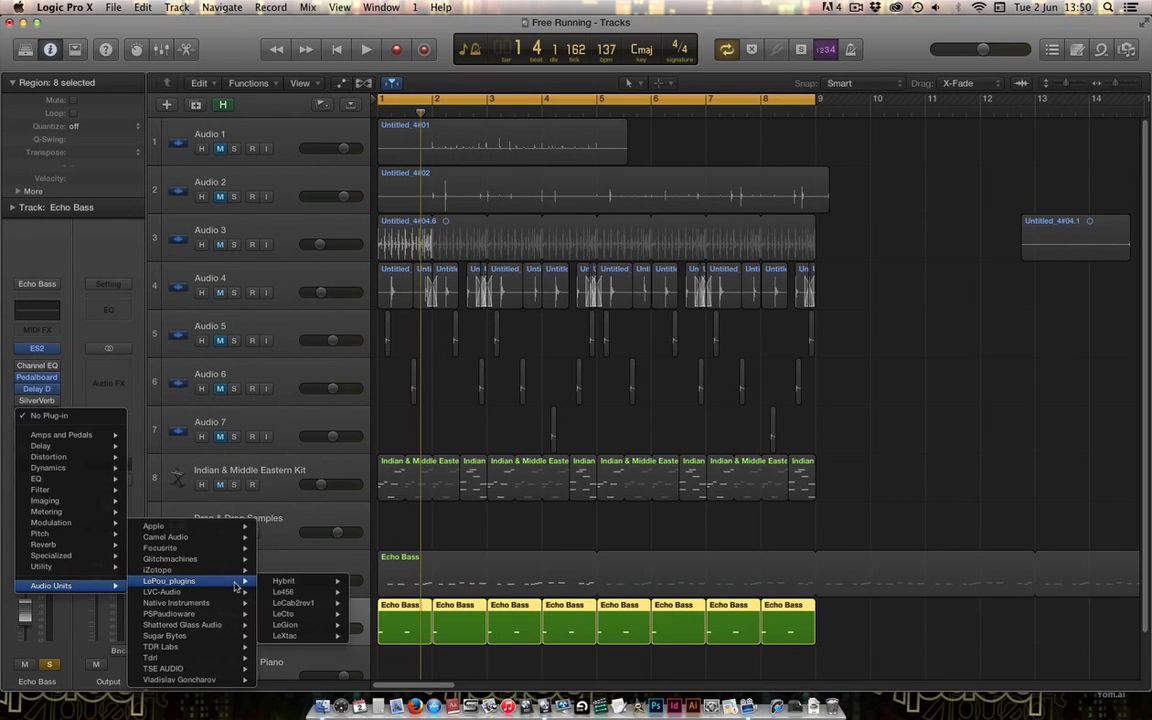
pyautogui.moveTo(286, 583)
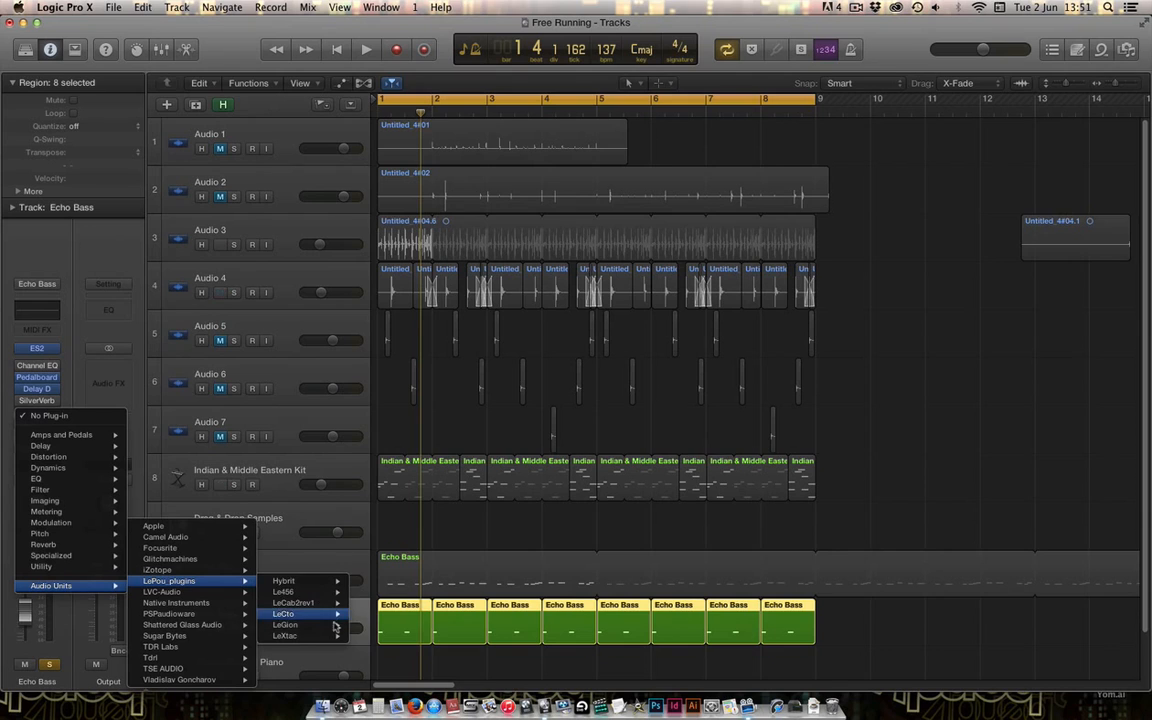
pyautogui.moveTo(334, 637)
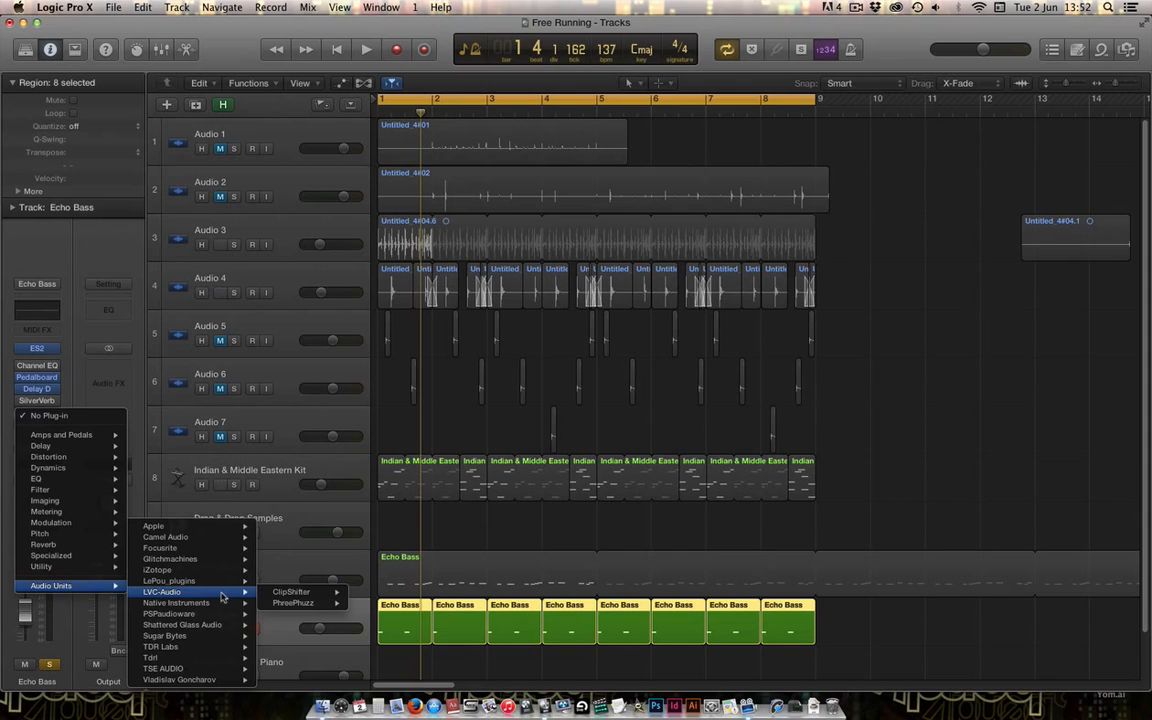
pyautogui.moveTo(225, 626)
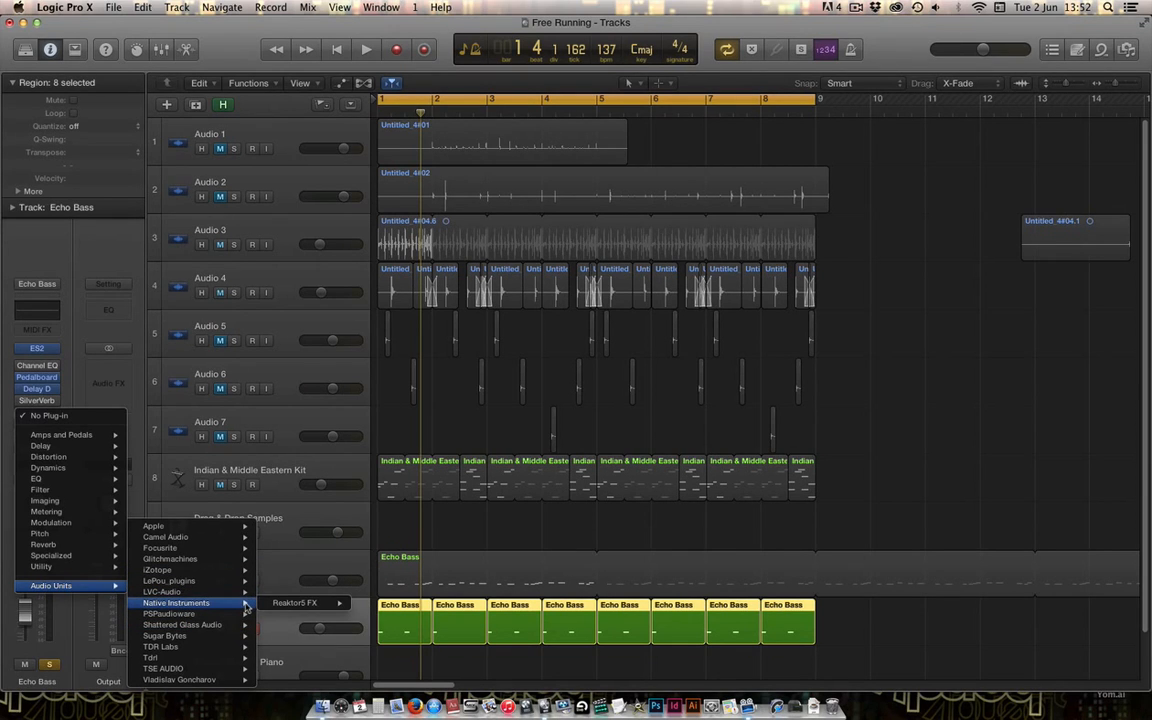
pyautogui.moveTo(216, 550)
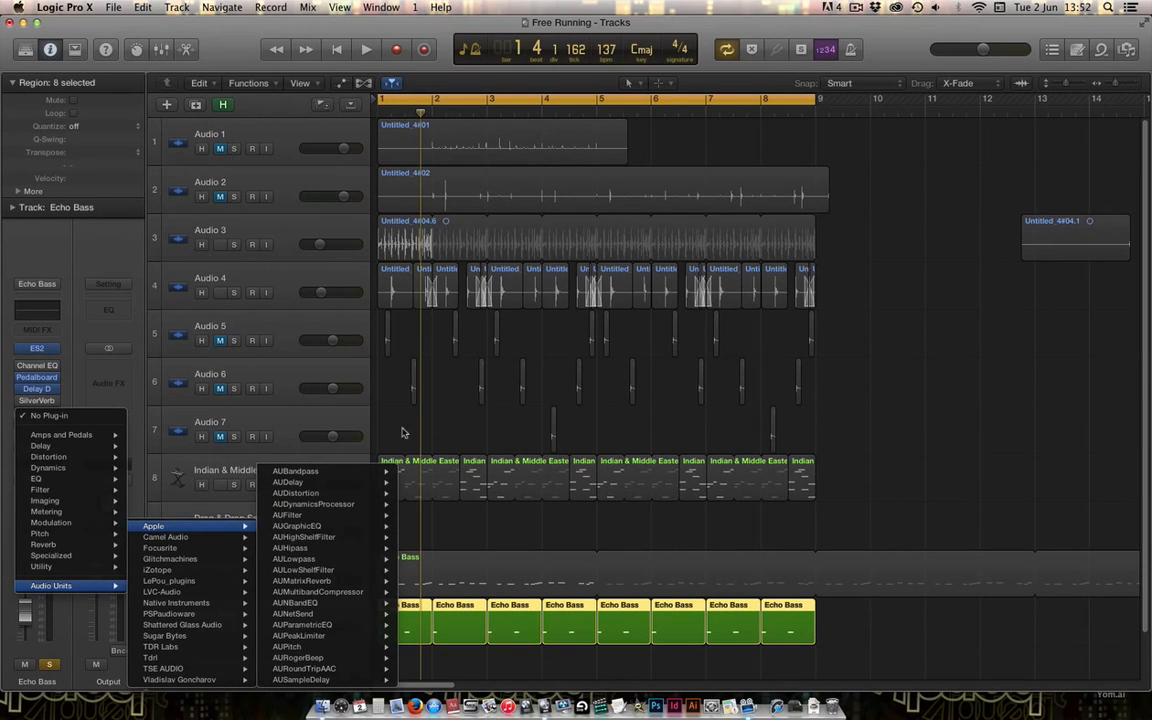
pyautogui.click(403, 432)
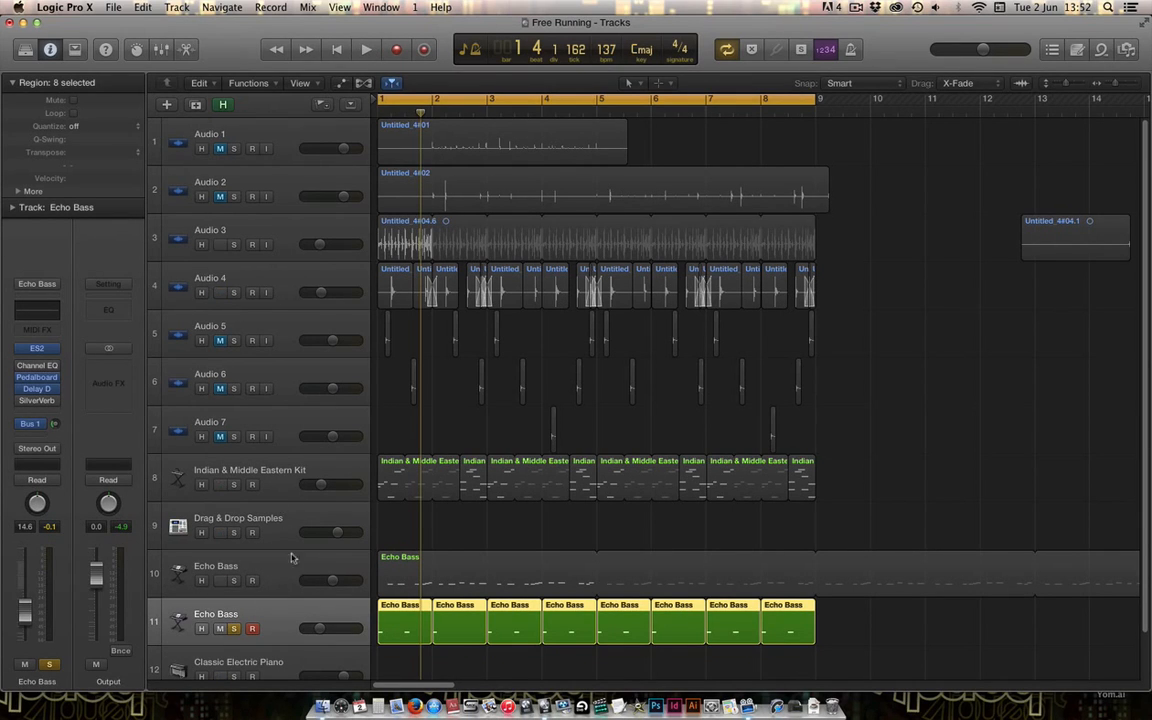
# Replace the Echo Bass's Channel EQ with the stereo Le456 amp from LePou_plugins and move its window clear of the track headers.
pyautogui.click(45, 348)
pyautogui.moveTo(81, 521)
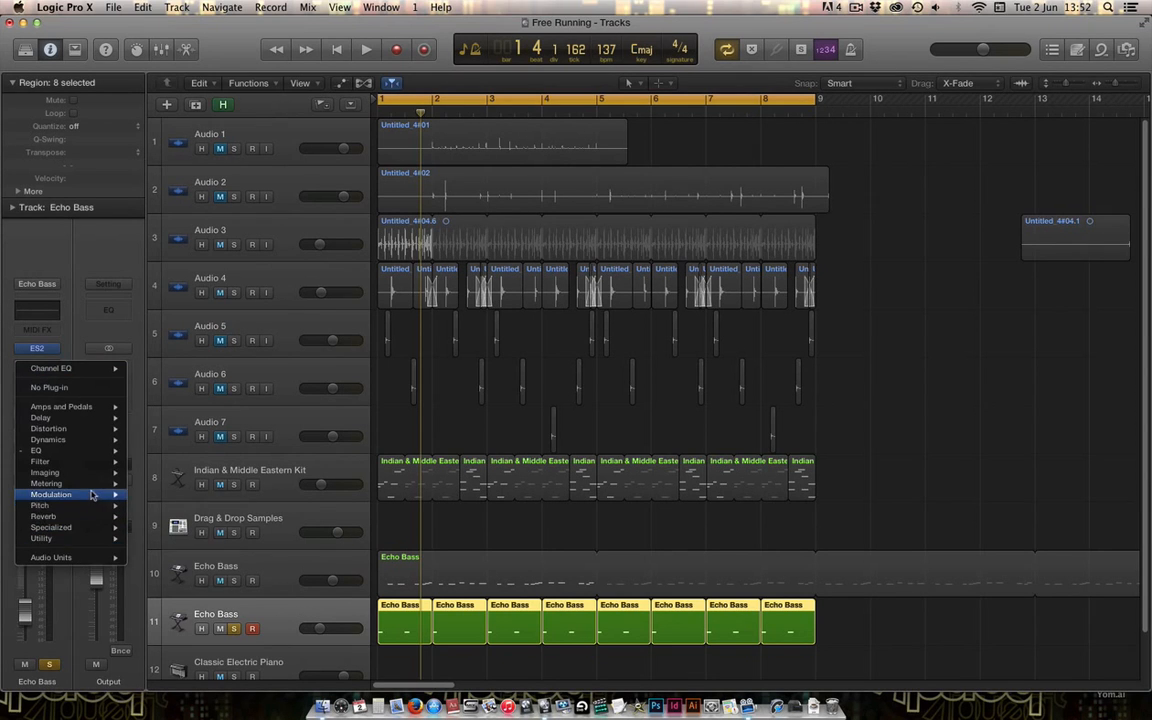
pyautogui.moveTo(100, 557)
pyautogui.moveTo(240, 572)
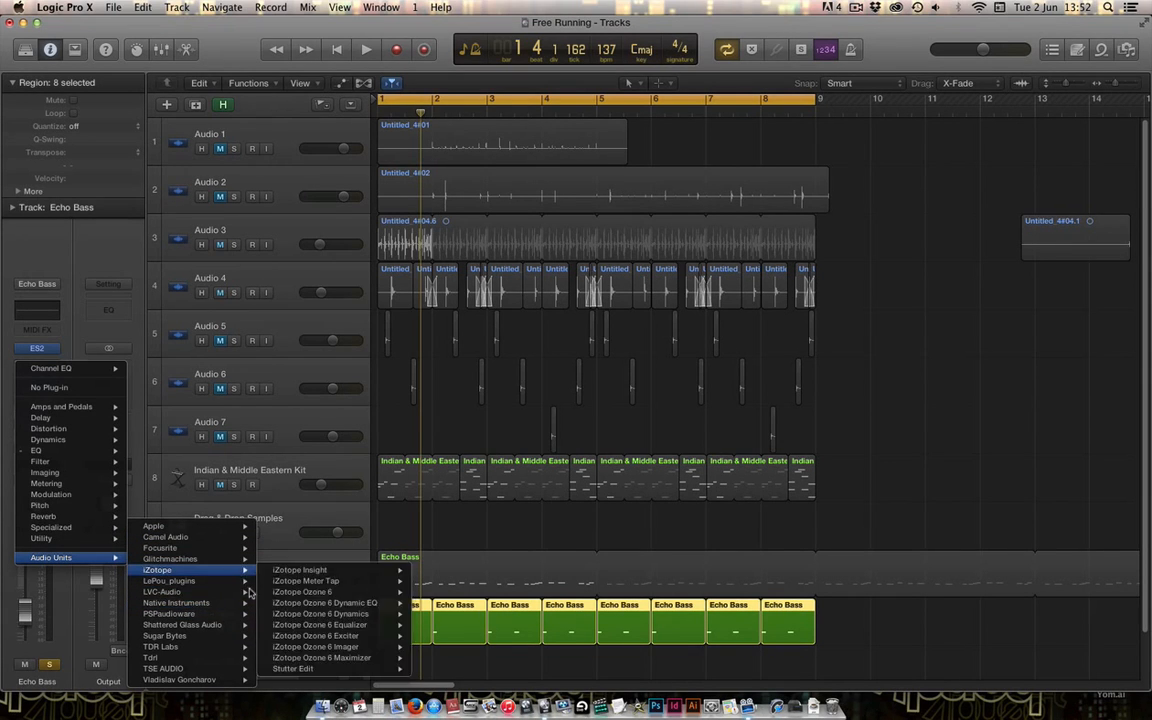
pyautogui.moveTo(280, 582)
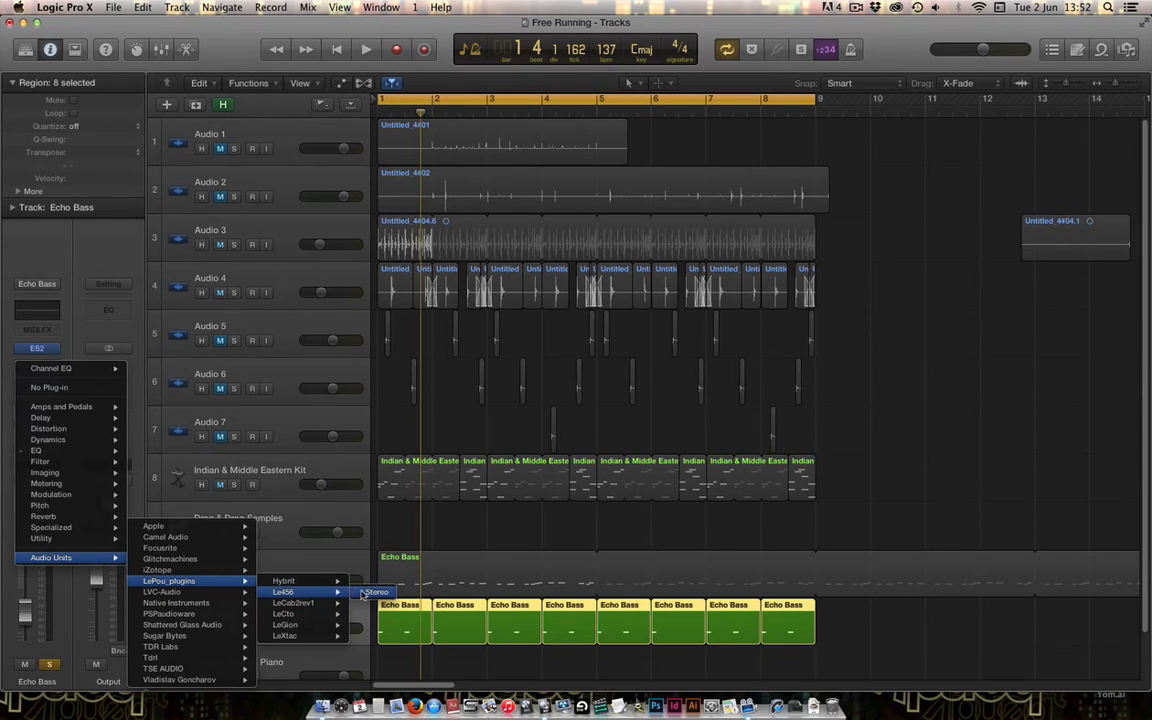
pyautogui.click(368, 592)
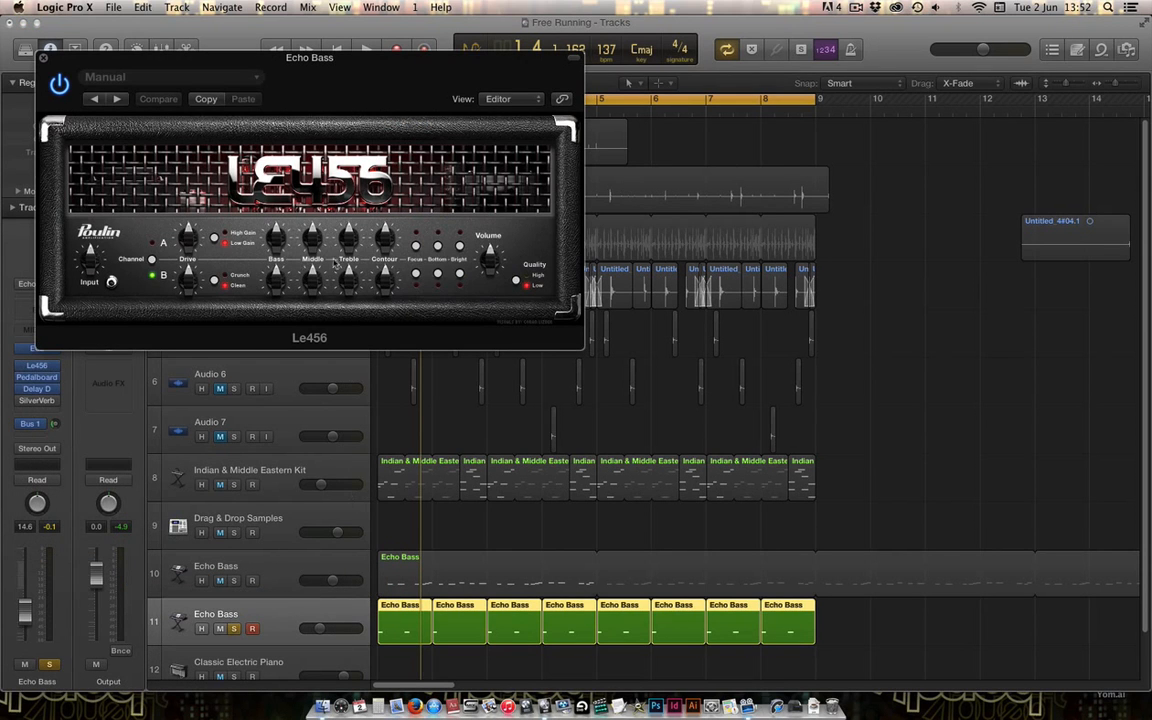
pyautogui.moveTo(312, 81); pyautogui.dragTo(795, 231)
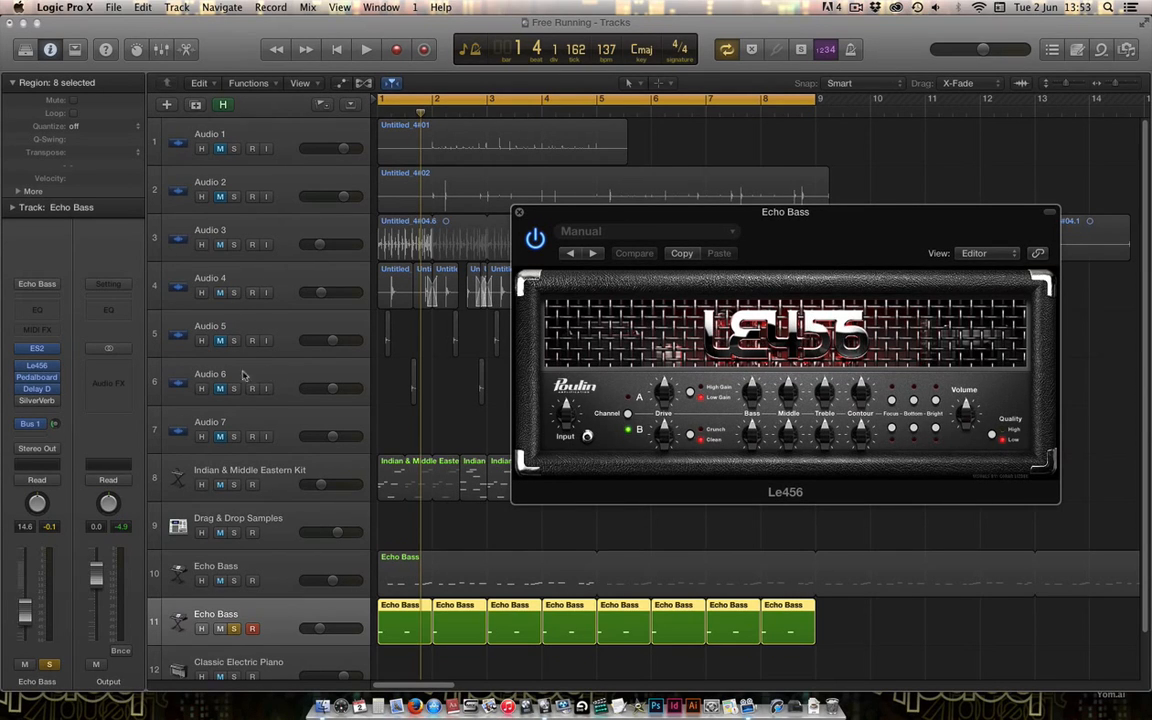
# While the soloed bass plays, set the Le456 to channel A with Focus, Bottom and Bright on, adjusting its drive and contour.
pyautogui.click(366, 50)
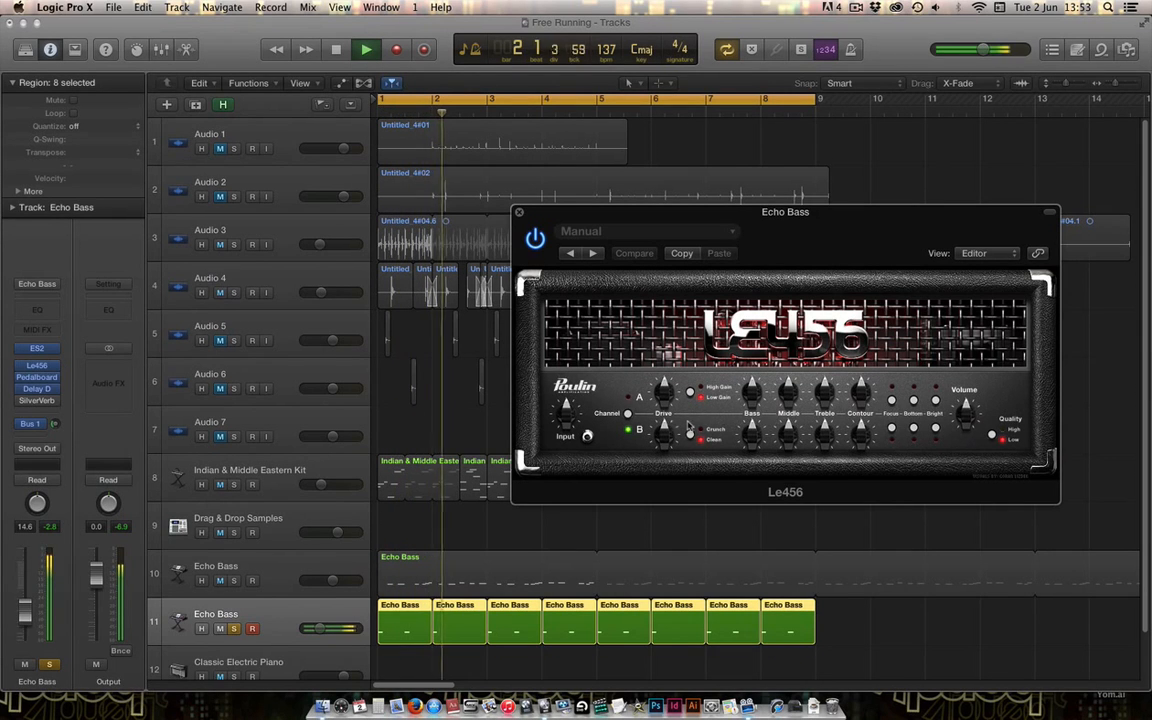
pyautogui.moveTo(660, 406); pyautogui.dragTo(677, 406)
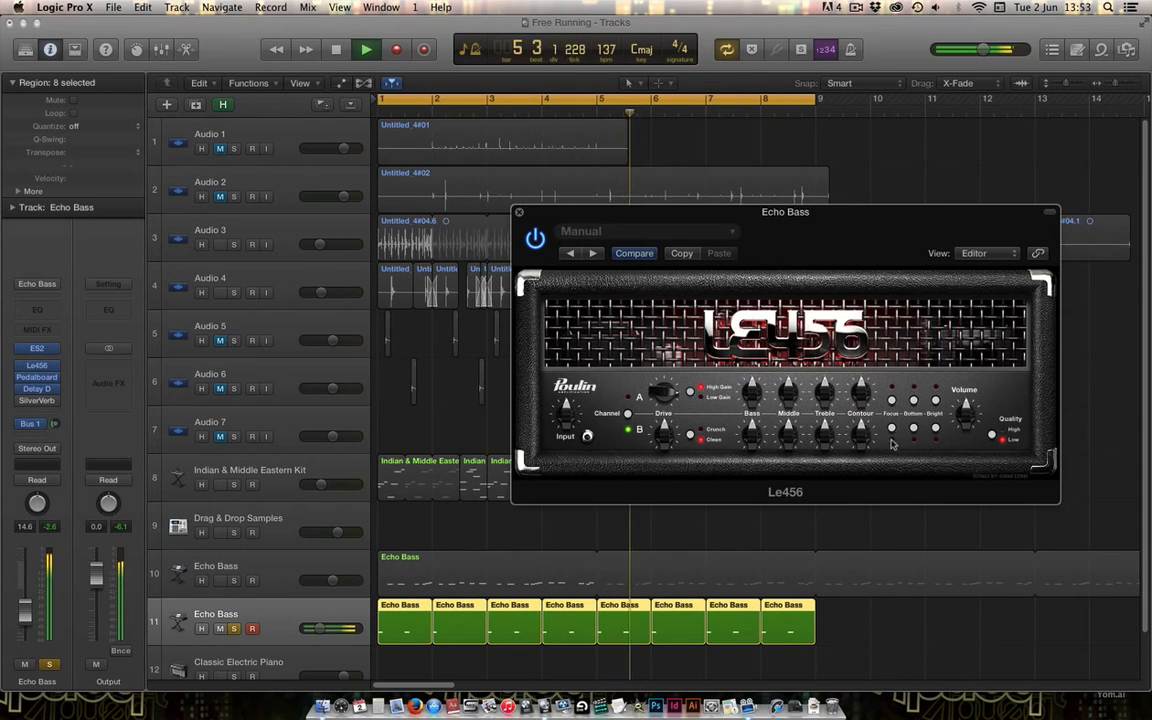
pyautogui.click(935, 400)
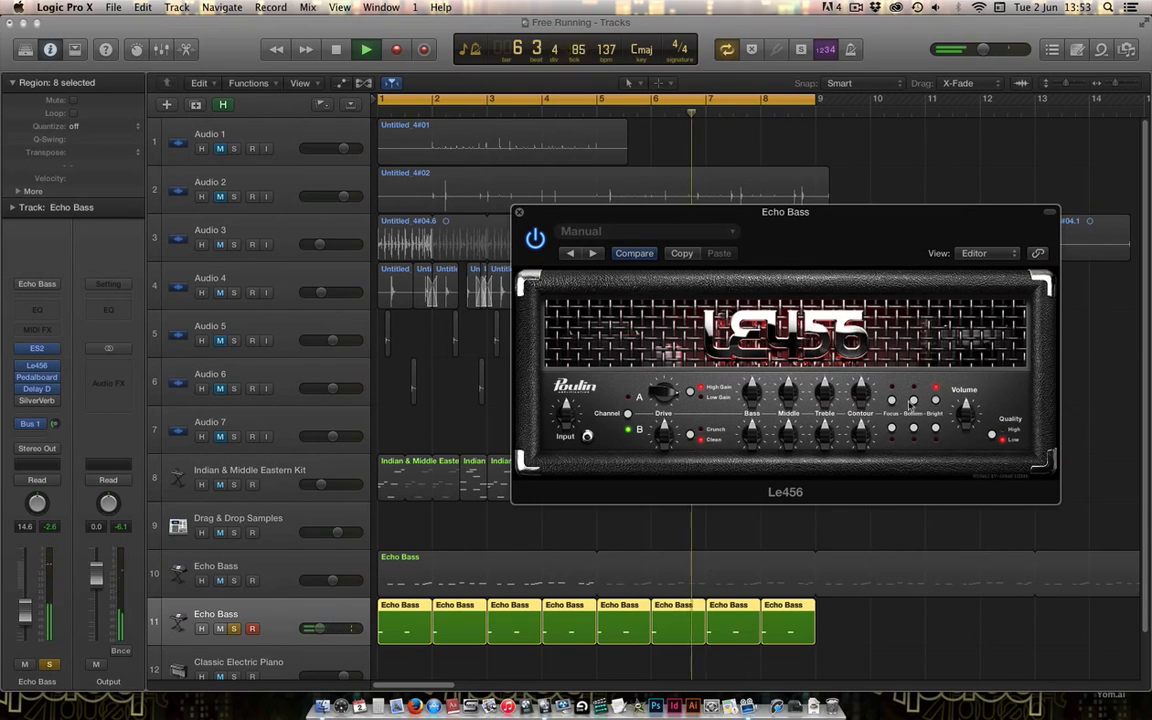
pyautogui.click(892, 401)
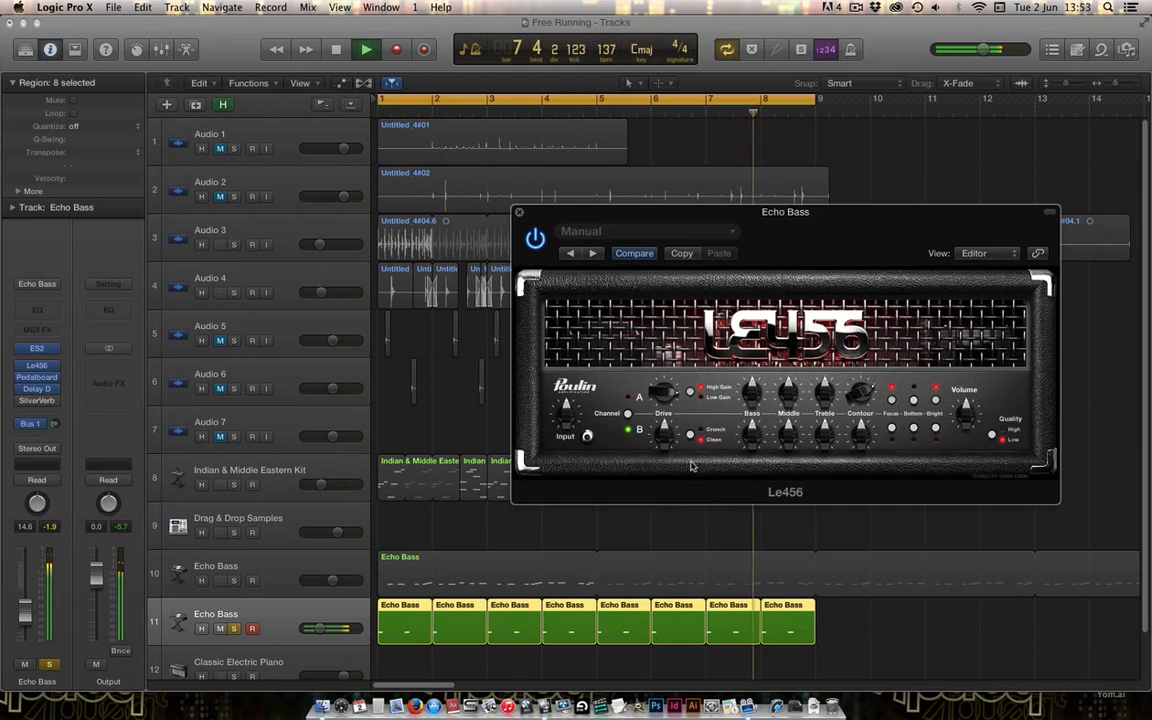
pyautogui.click(627, 414)
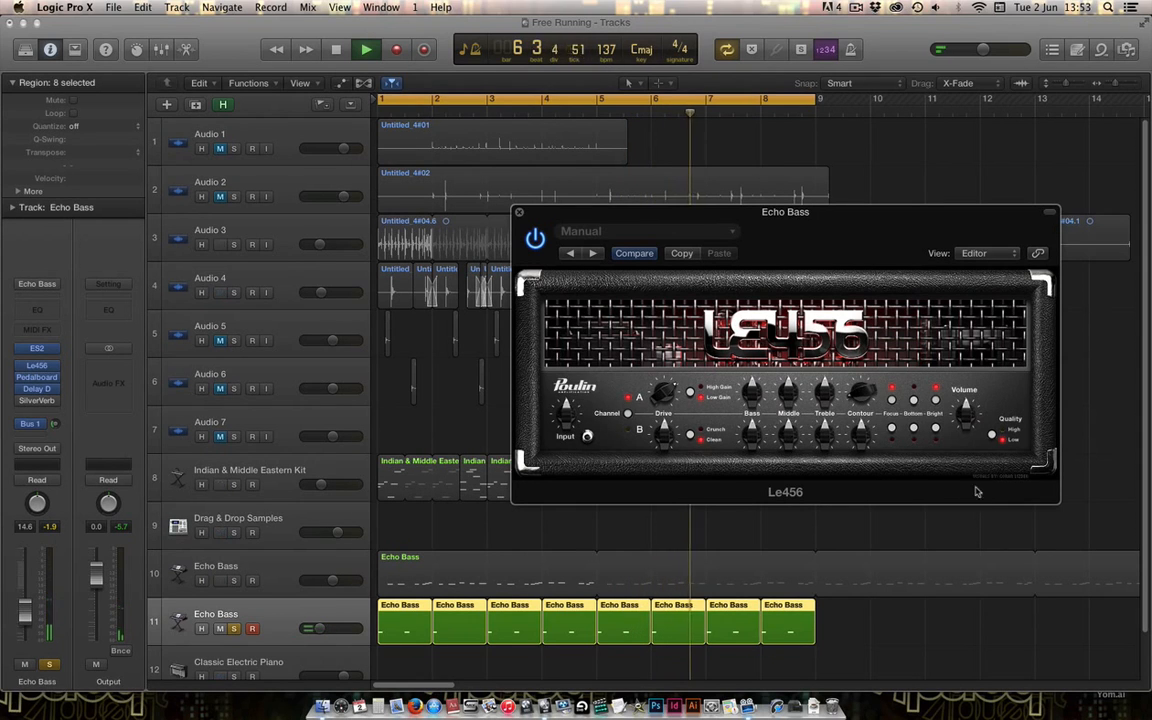
pyautogui.click(936, 402)
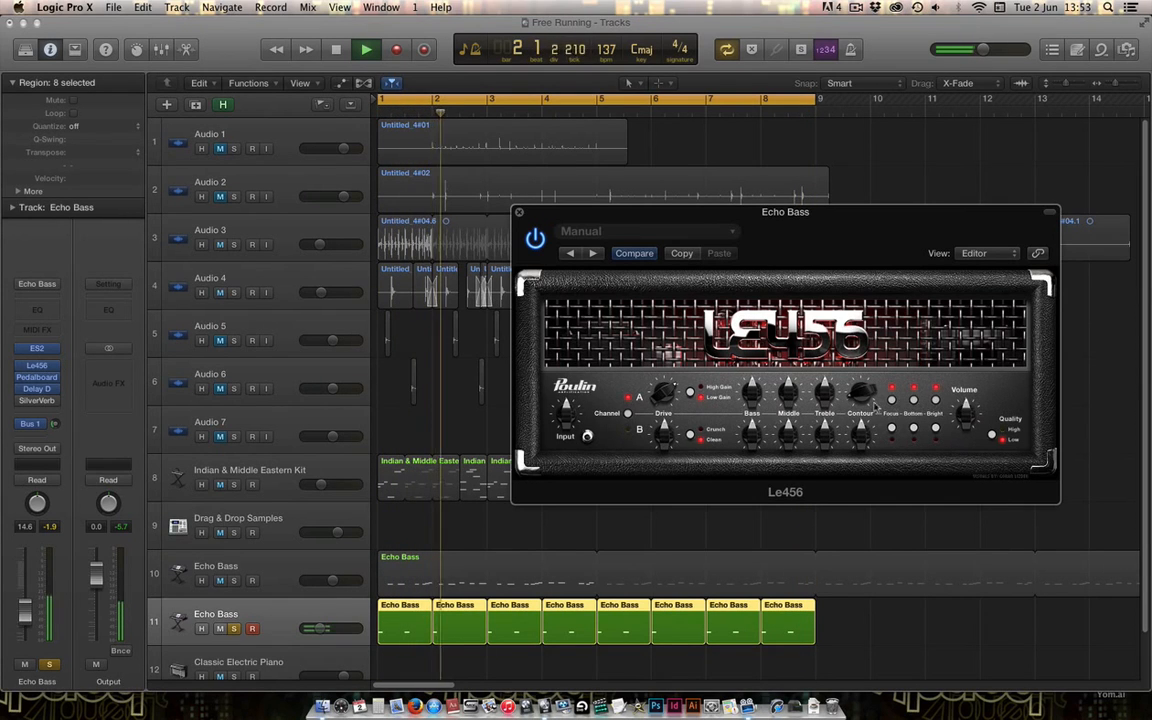
# Adjust the Le456's channel A bass, middle and treble, set its quality to High, and close the plug-in window.
pyautogui.moveTo(824, 394); pyautogui.dragTo(816, 387)
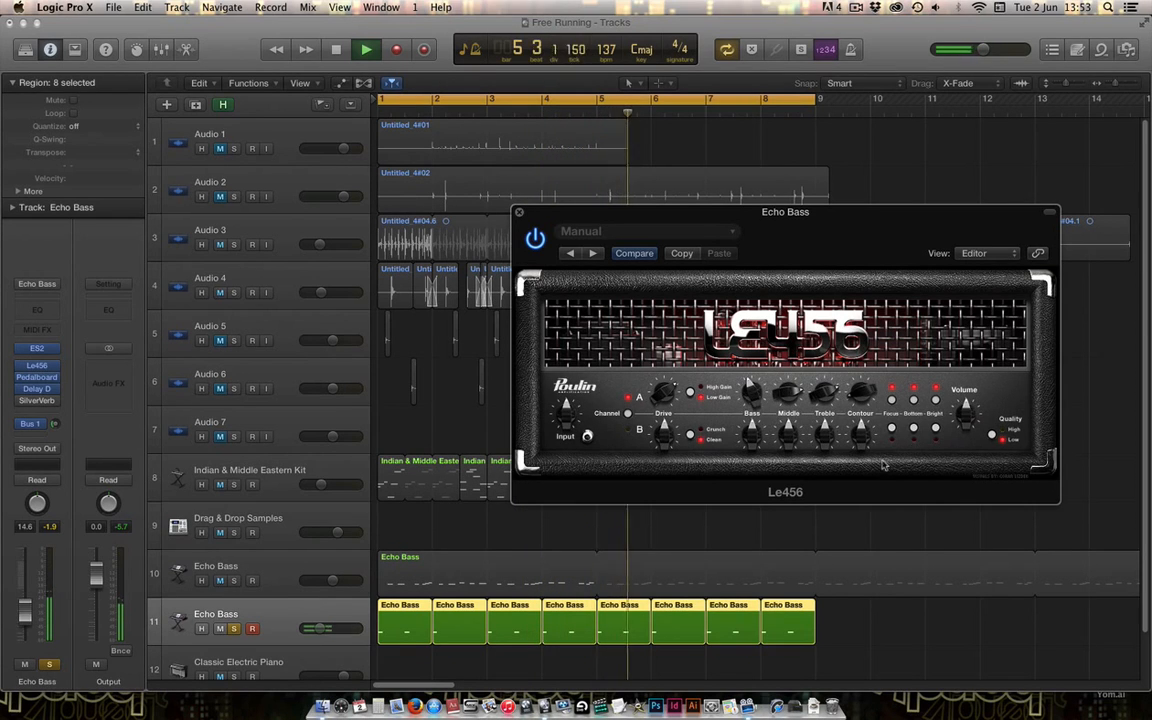
pyautogui.click(991, 436)
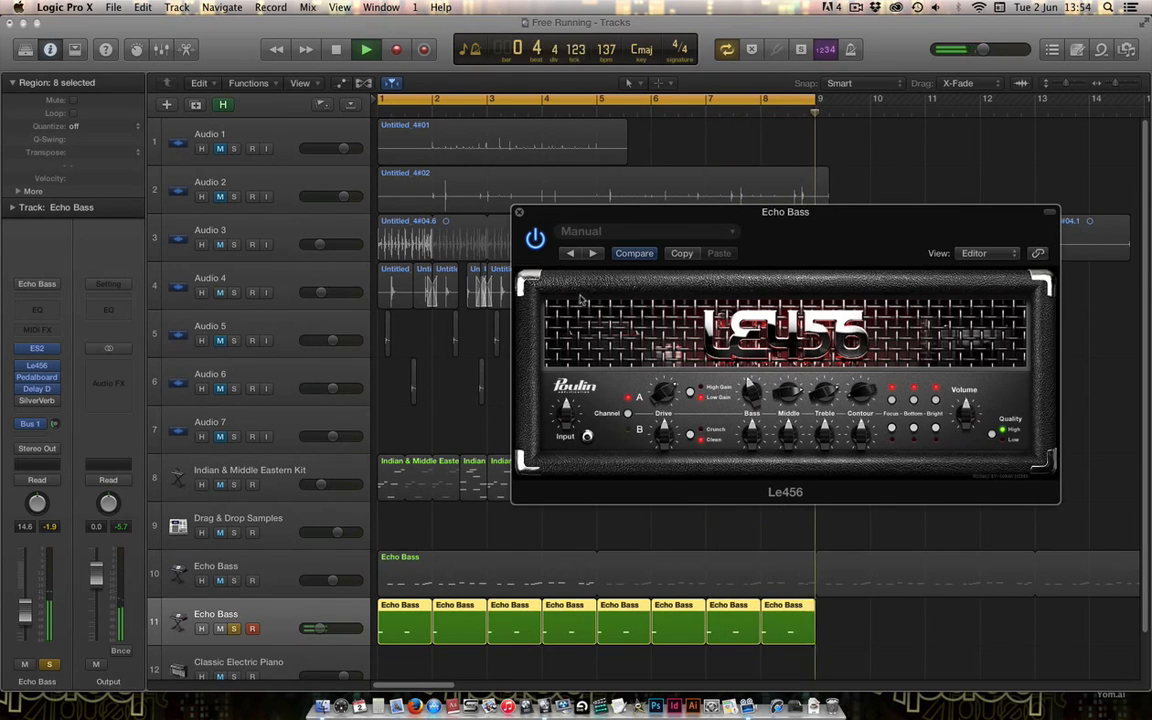
pyautogui.click(517, 213)
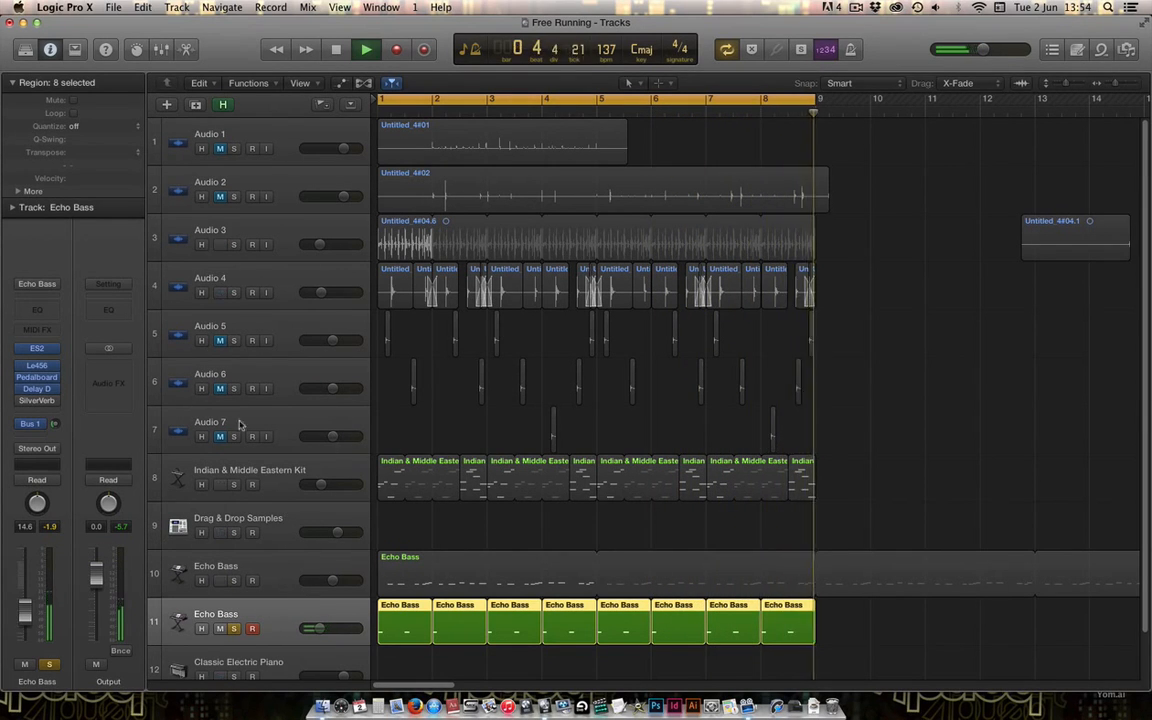
# Replace the Echo Bass's Le456 with the stereo PhreePhuzz Audio Unit from LVC-Audio.
pyautogui.click(36, 368)
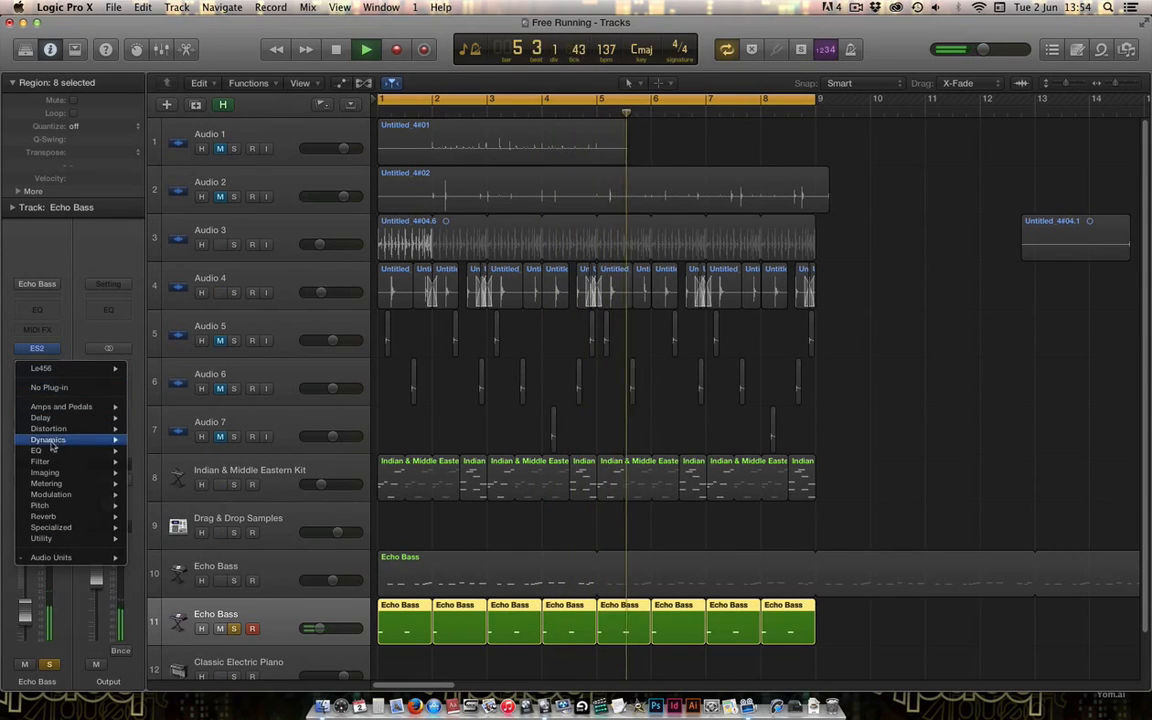
pyautogui.moveTo(68, 476)
pyautogui.moveTo(76, 508)
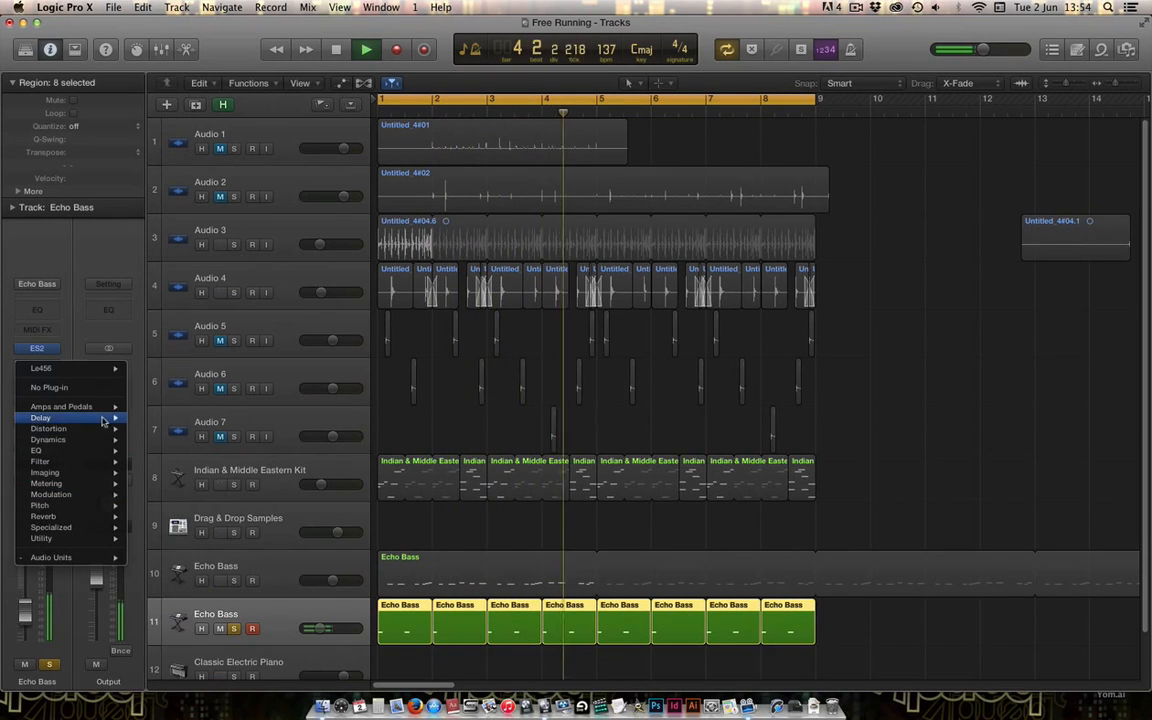
pyautogui.moveTo(109, 409)
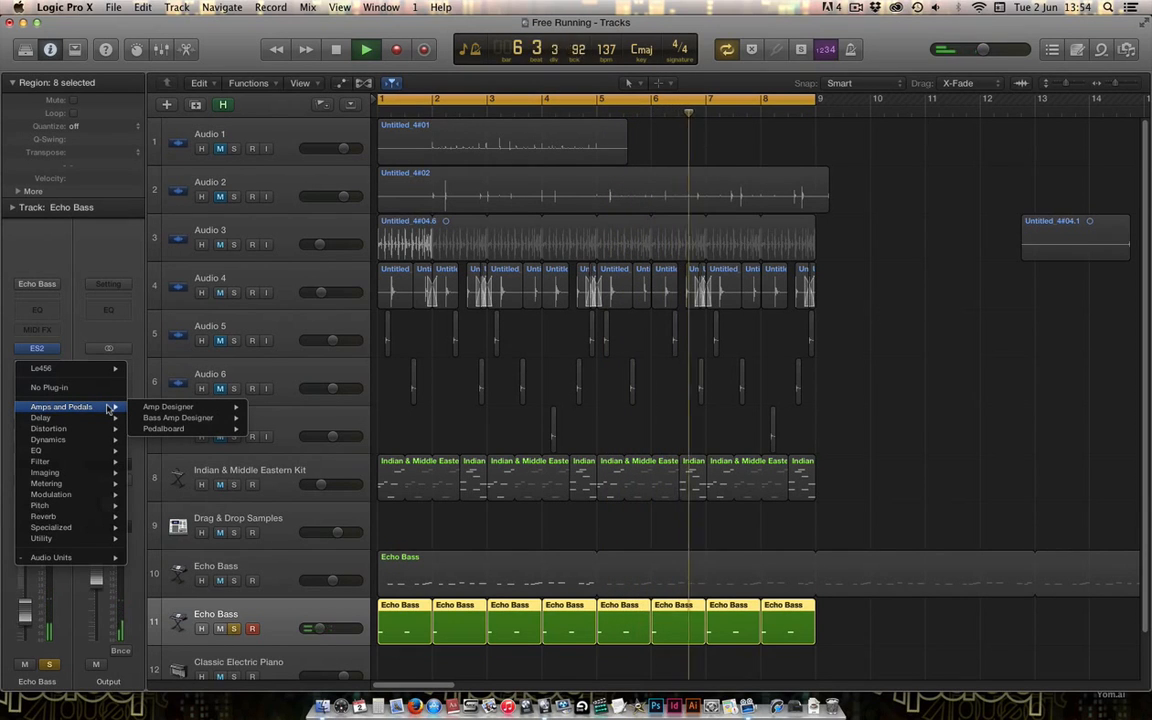
pyautogui.moveTo(109, 466)
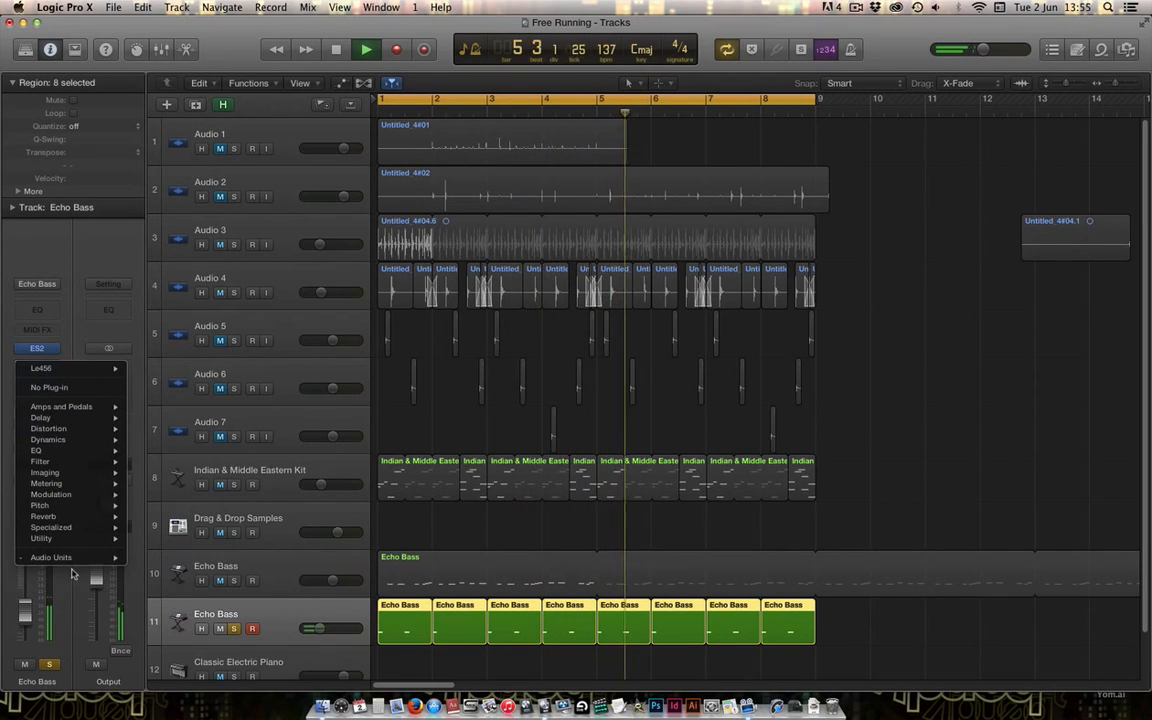
pyautogui.moveTo(93, 562)
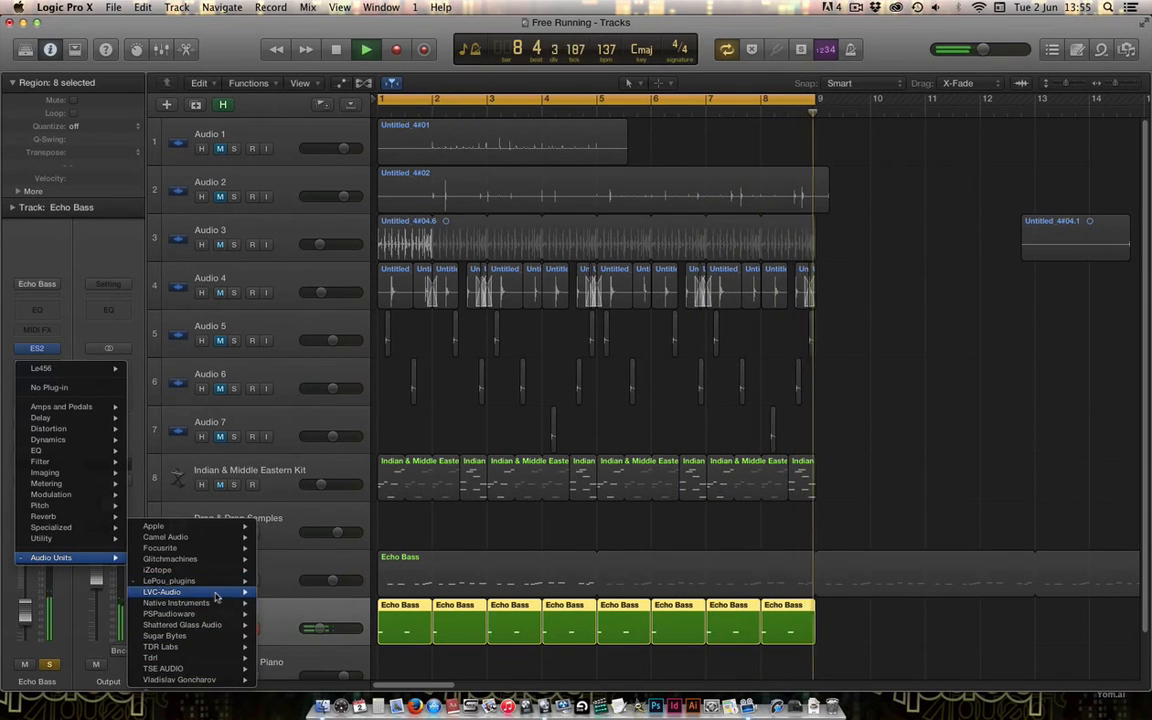
pyautogui.moveTo(231, 597)
pyautogui.moveTo(305, 603)
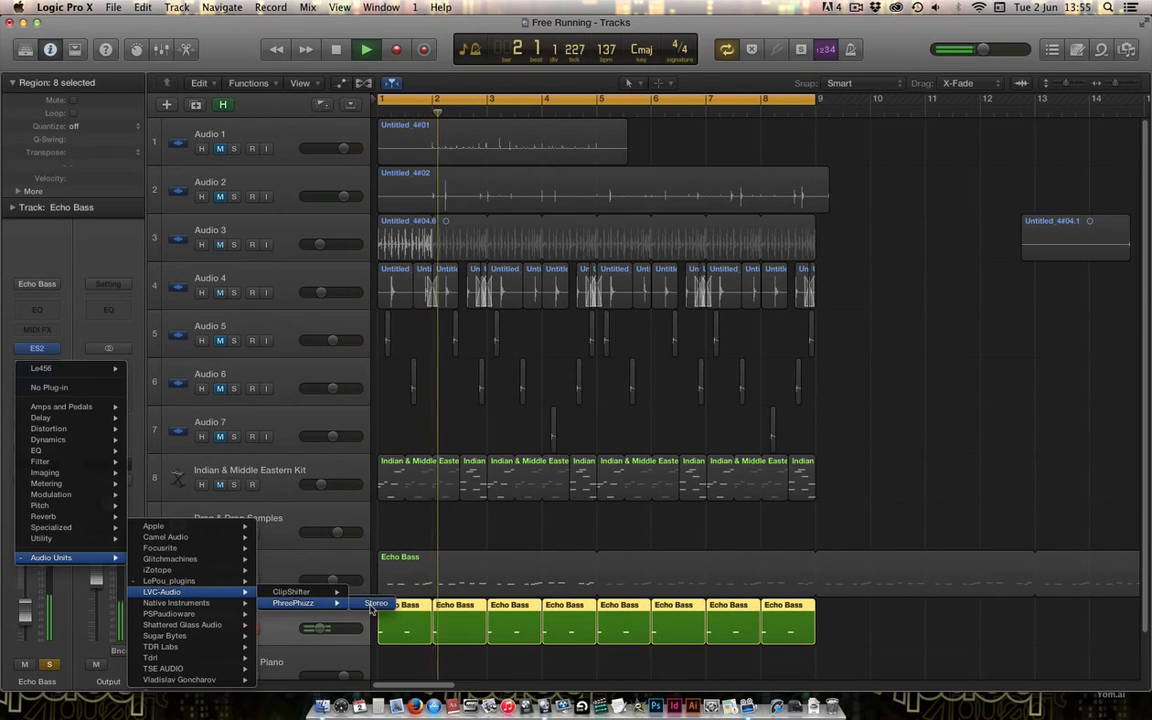
pyautogui.click(374, 606)
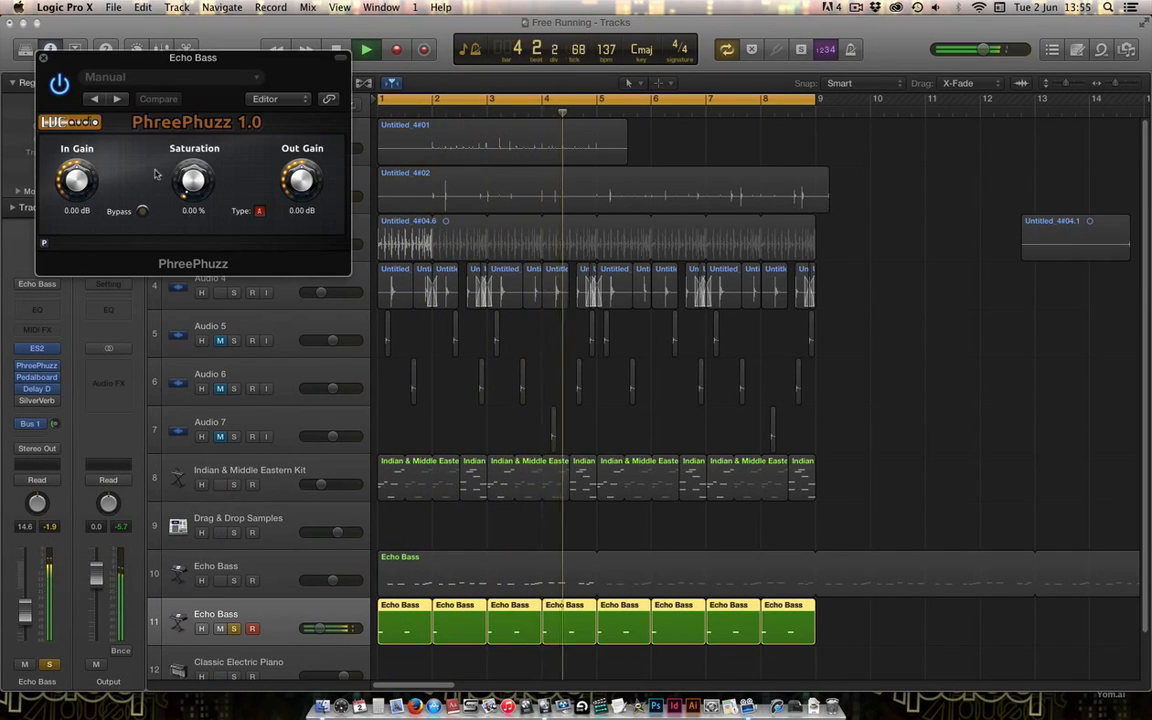
# Raise the PhreePhuzz saturation to 2.28 % and try another distortion type with the Echo Bass unsoloed, restoring the solo.
pyautogui.moveTo(178, 182); pyautogui.dragTo(163, 119)
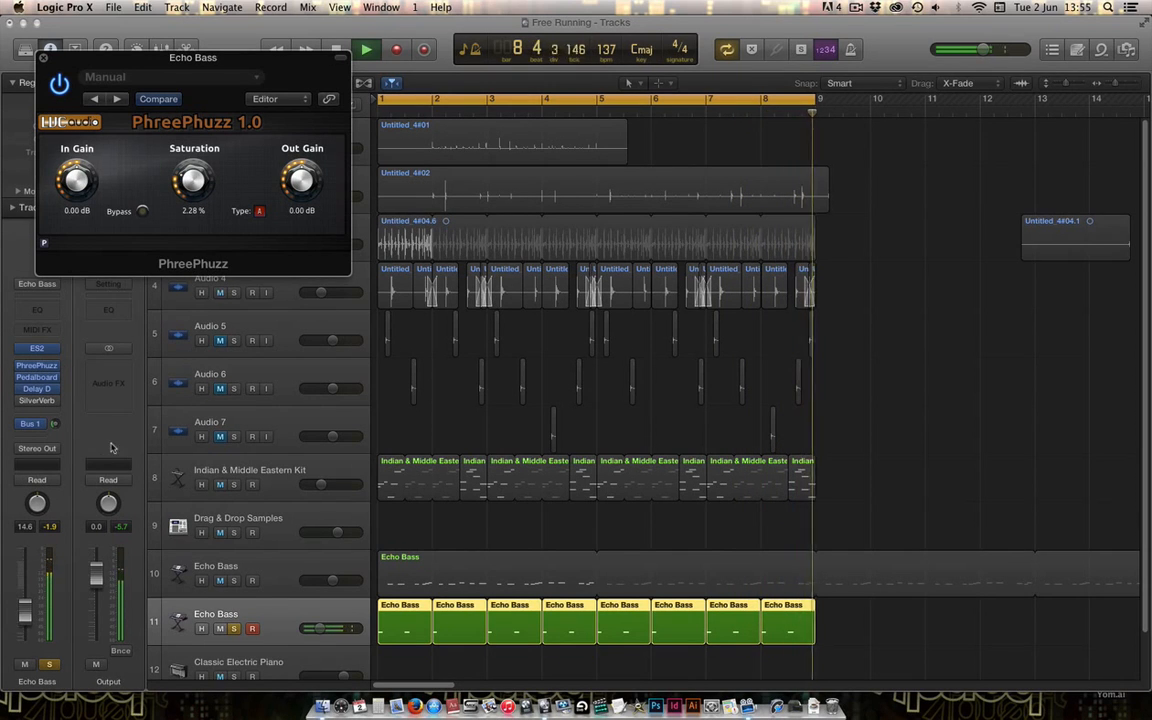
pyautogui.click(233, 628)
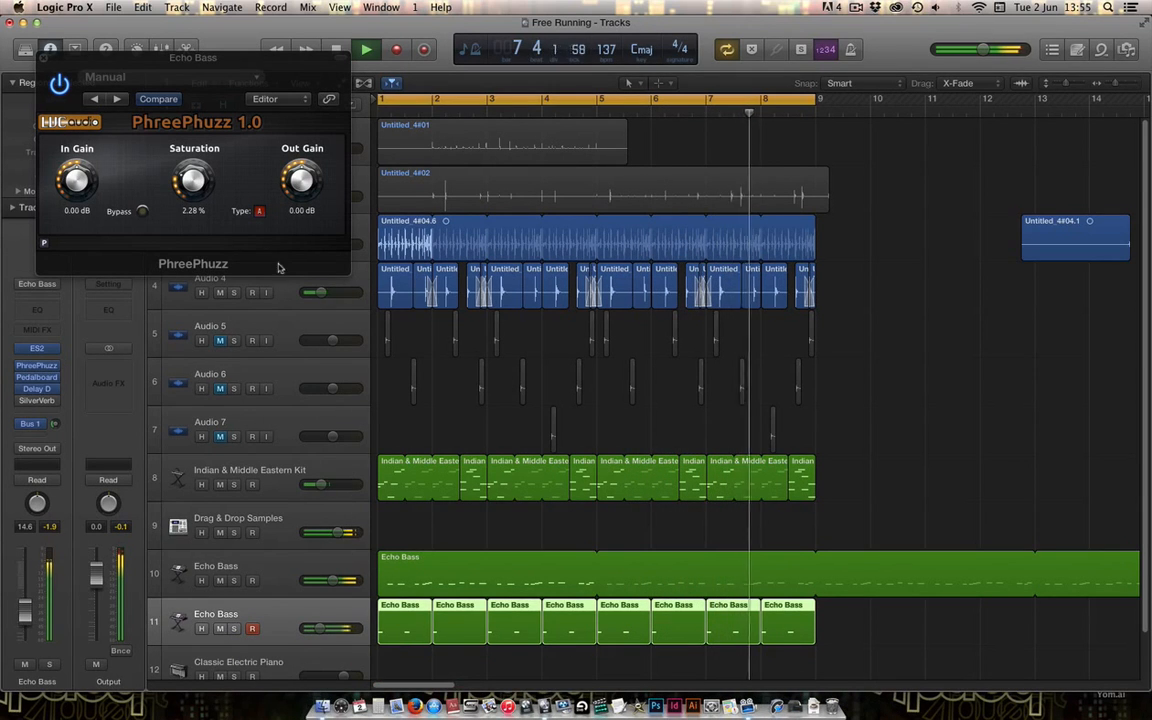
pyautogui.click(261, 211)
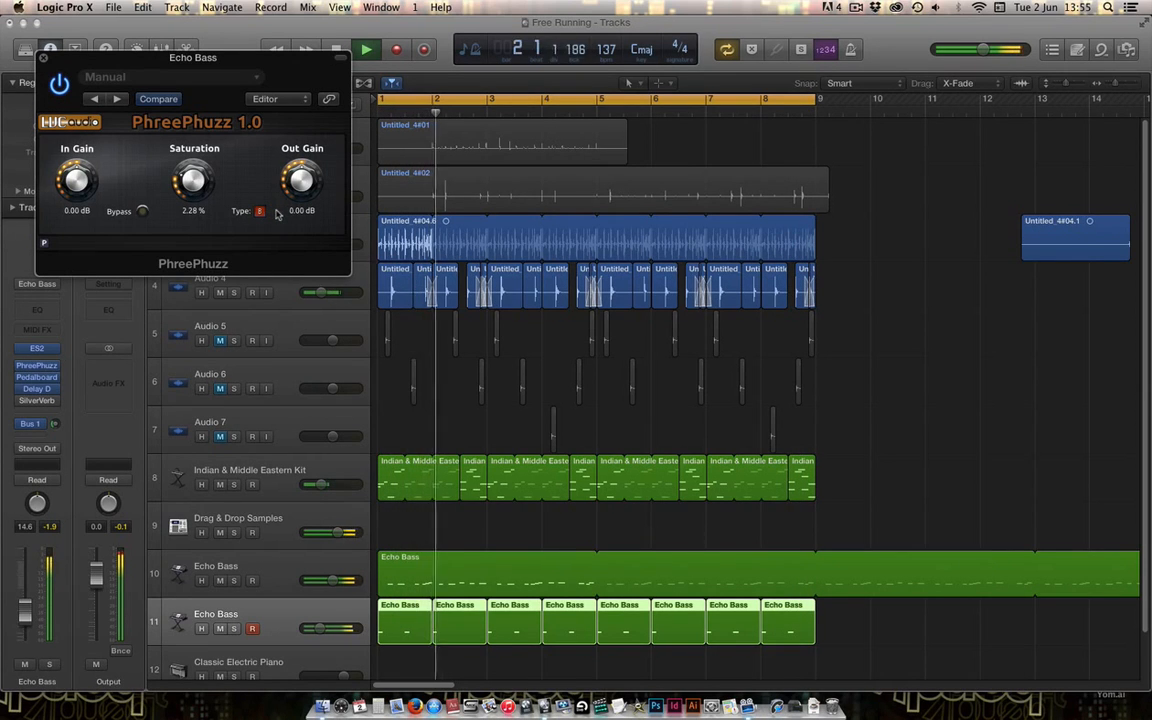
pyautogui.click(234, 628)
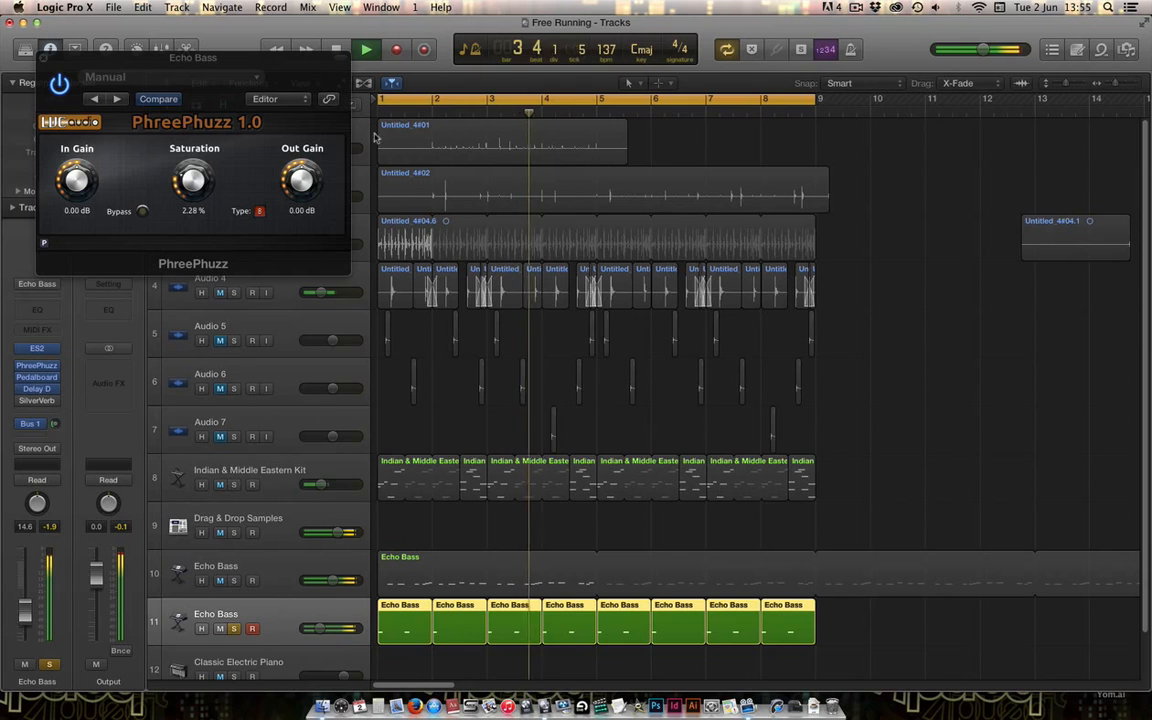
# Cycle the PhreePhuzz distortion type back to A, raise the saturation to 2.75 %, and close its window.
pyautogui.click(259, 213)
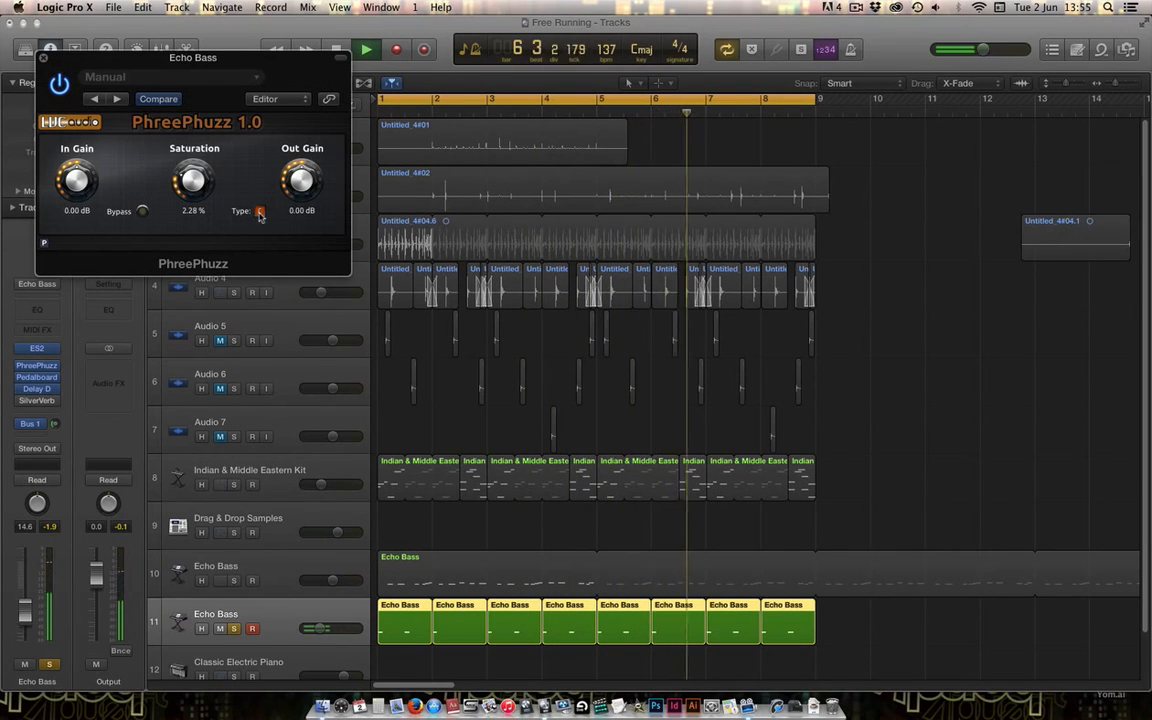
pyautogui.click(261, 214)
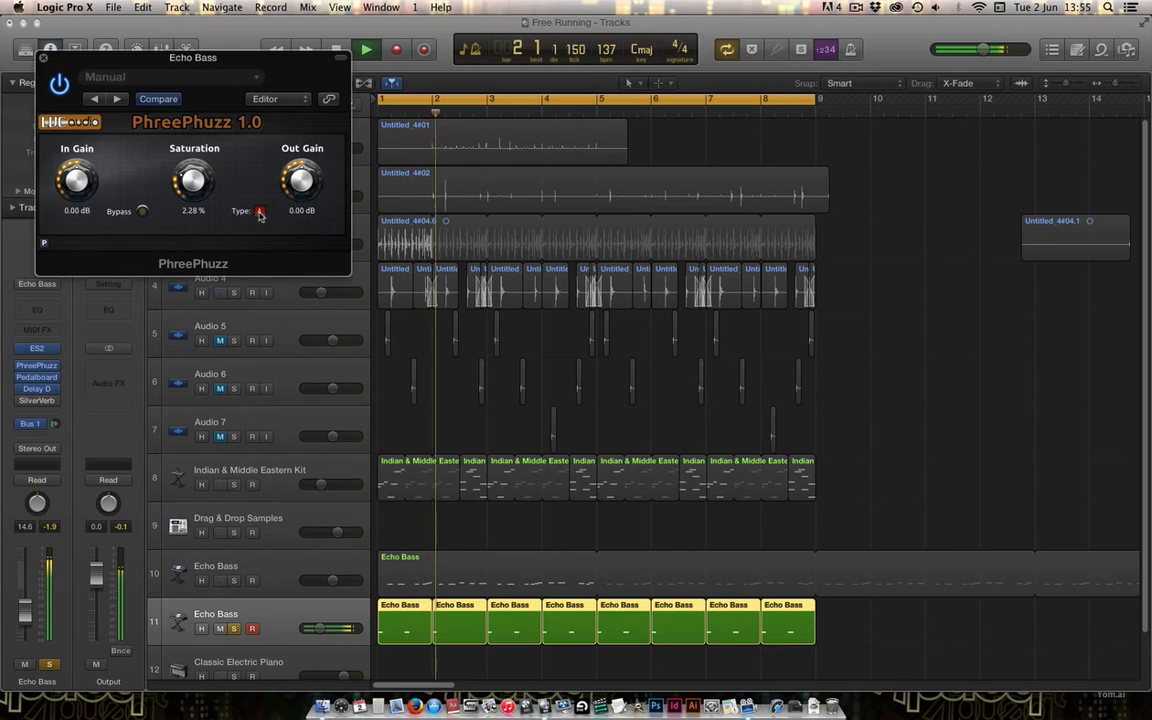
pyautogui.moveTo(201, 182); pyautogui.dragTo(201, 175)
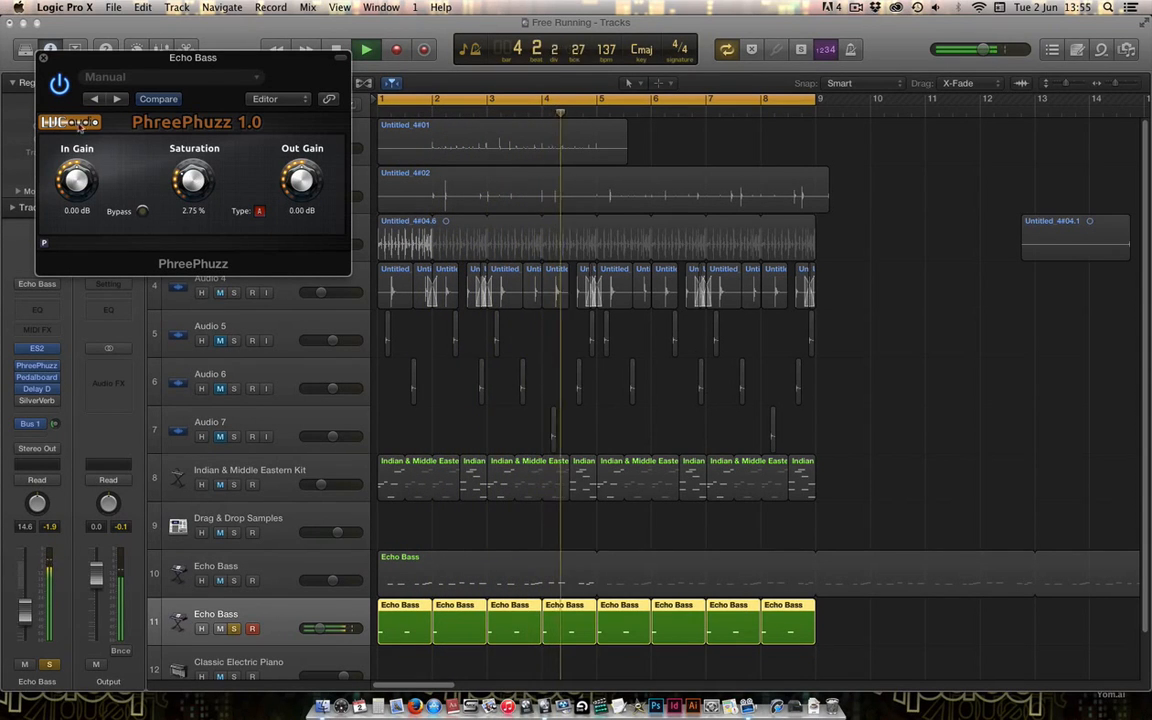
pyautogui.click(44, 58)
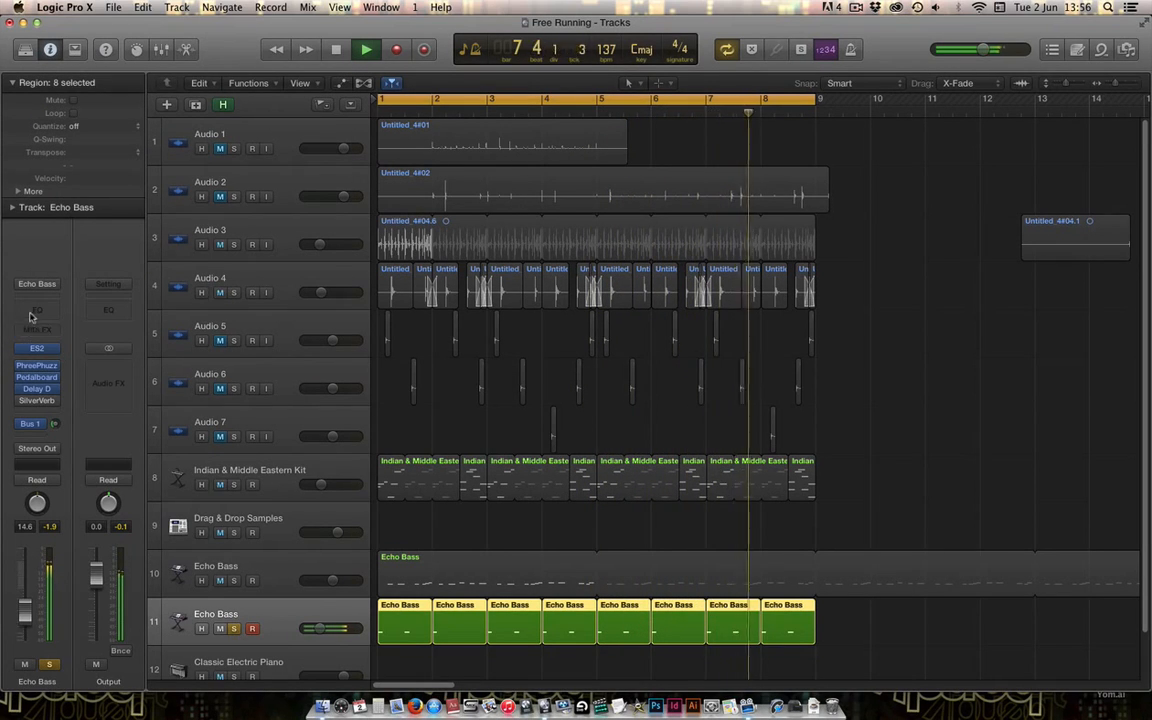
# Add a send from the soloed Echo Bass to Bus 4 and set its level to -5.0 dB.
pyautogui.click(37, 435)
pyautogui.moveTo(42, 497)
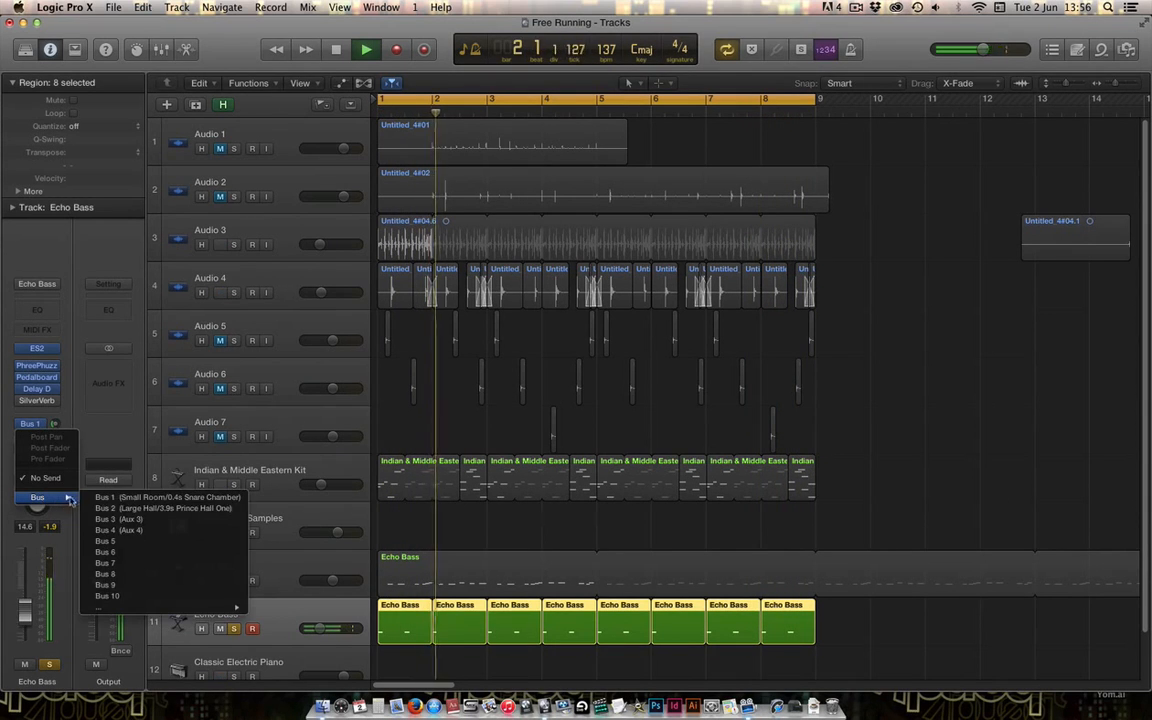
pyautogui.click(107, 541)
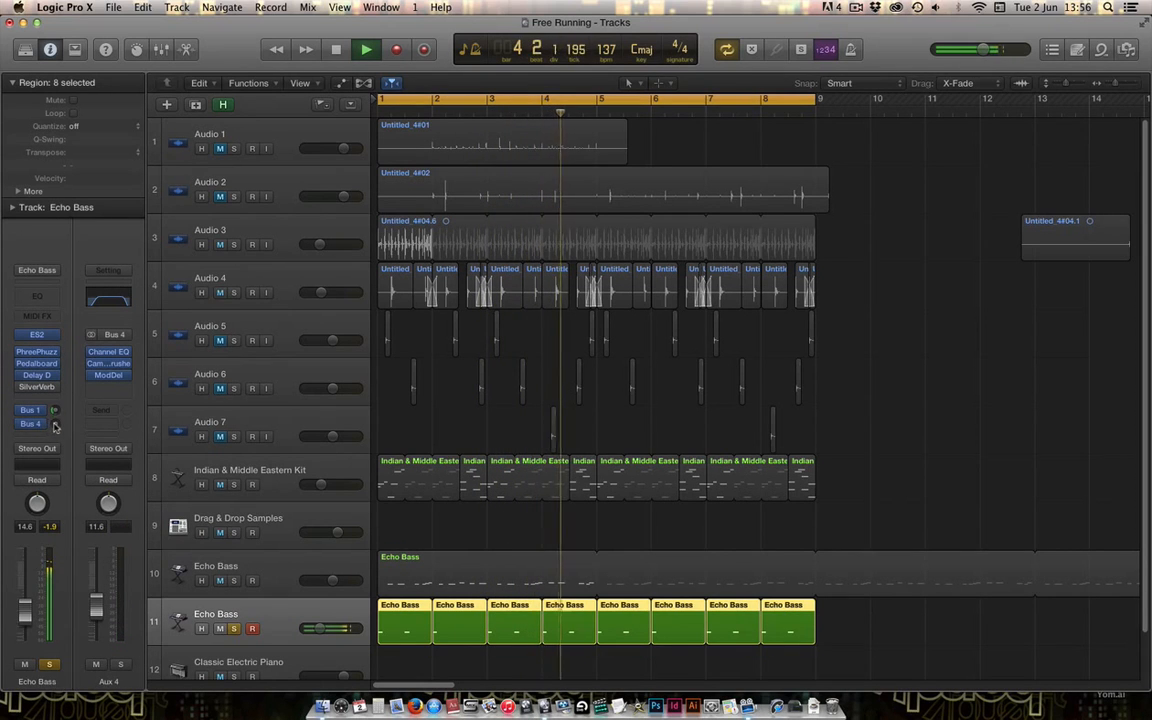
pyautogui.moveTo(55, 424); pyautogui.dragTo(55, 406)
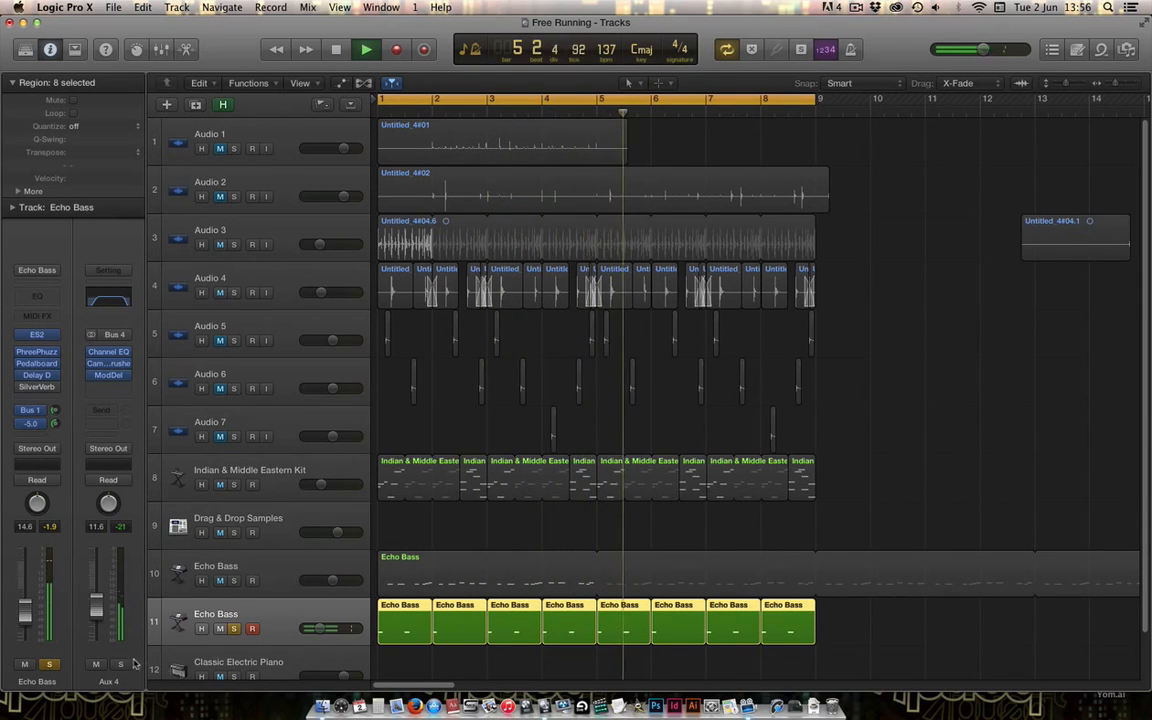
# Rename the Bus 4 aux channel from Aux 4 as Synth FX 1.
pyautogui.doubleClick(108, 681)
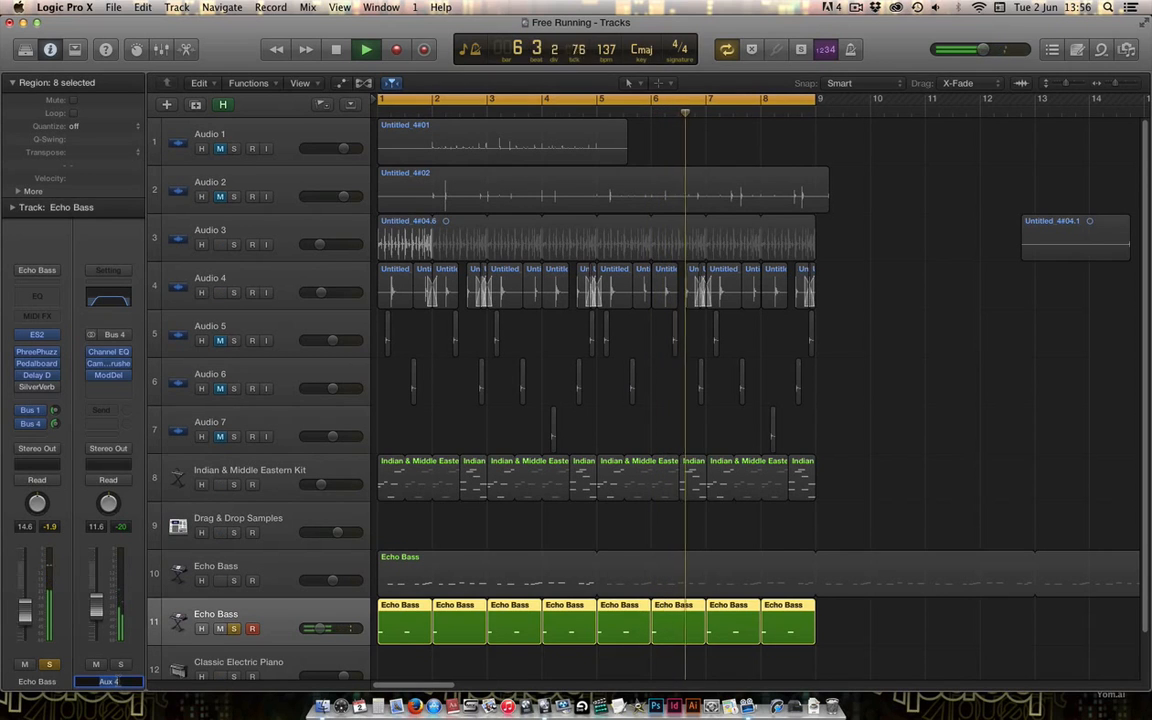
pyautogui.write('Synth')
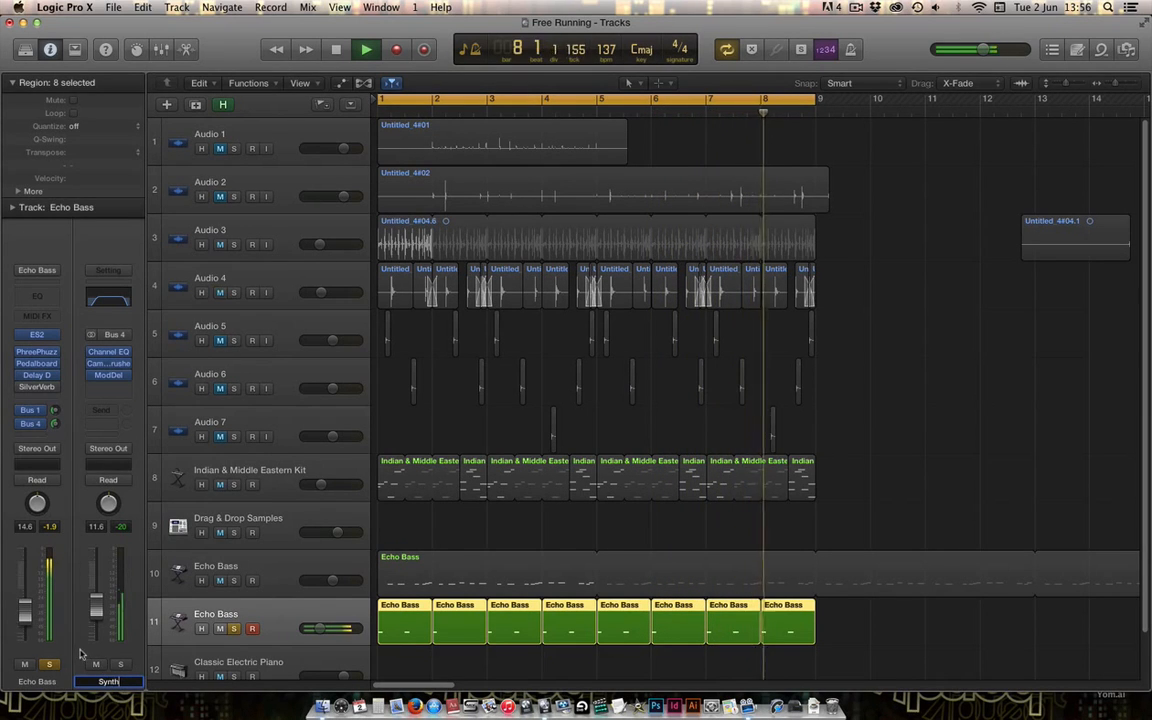
pyautogui.press('Return')
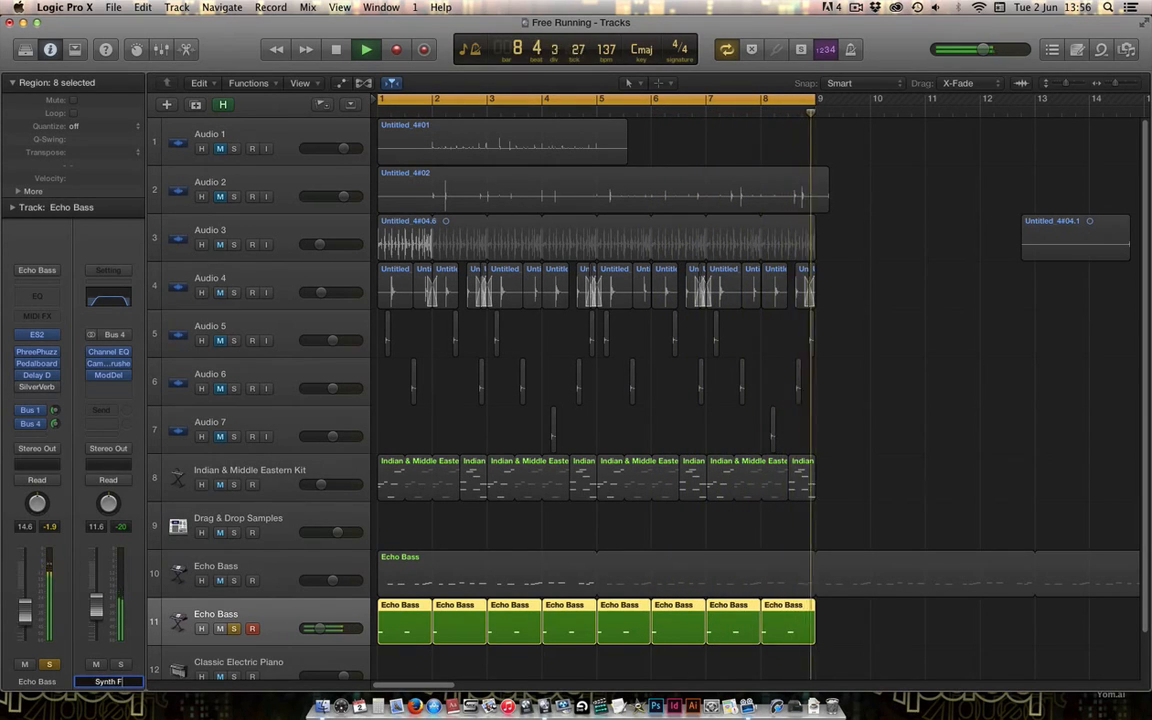
pyautogui.write('FX 1')
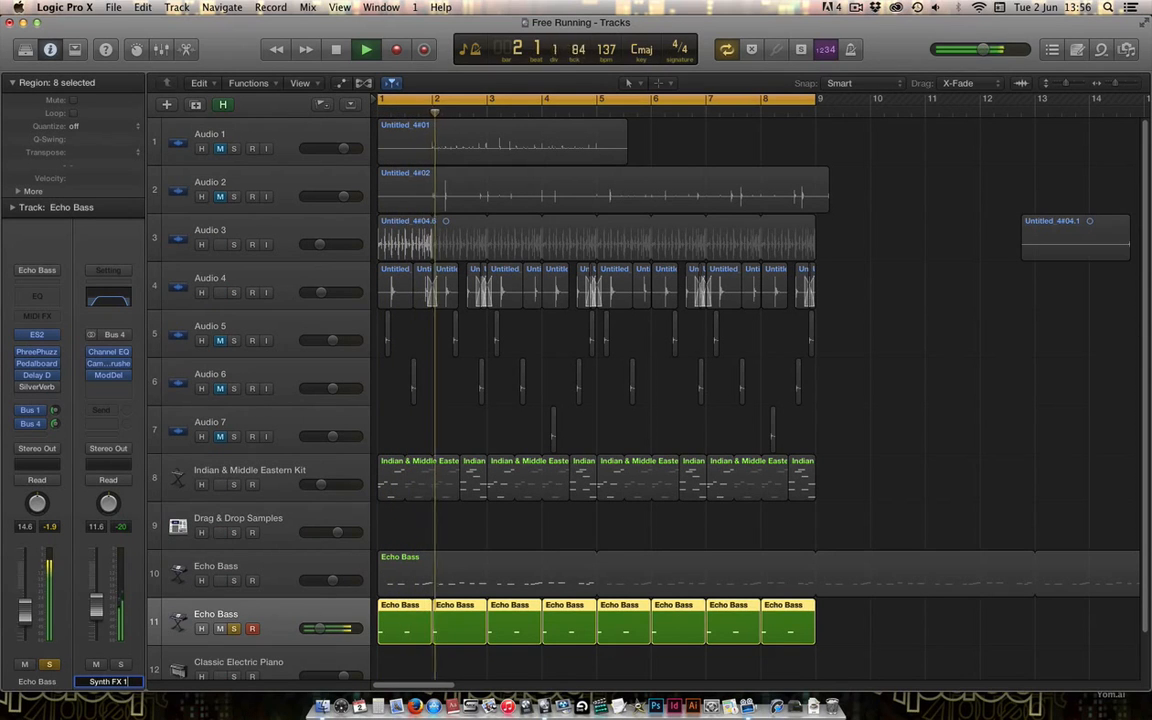
pyautogui.press('Return')
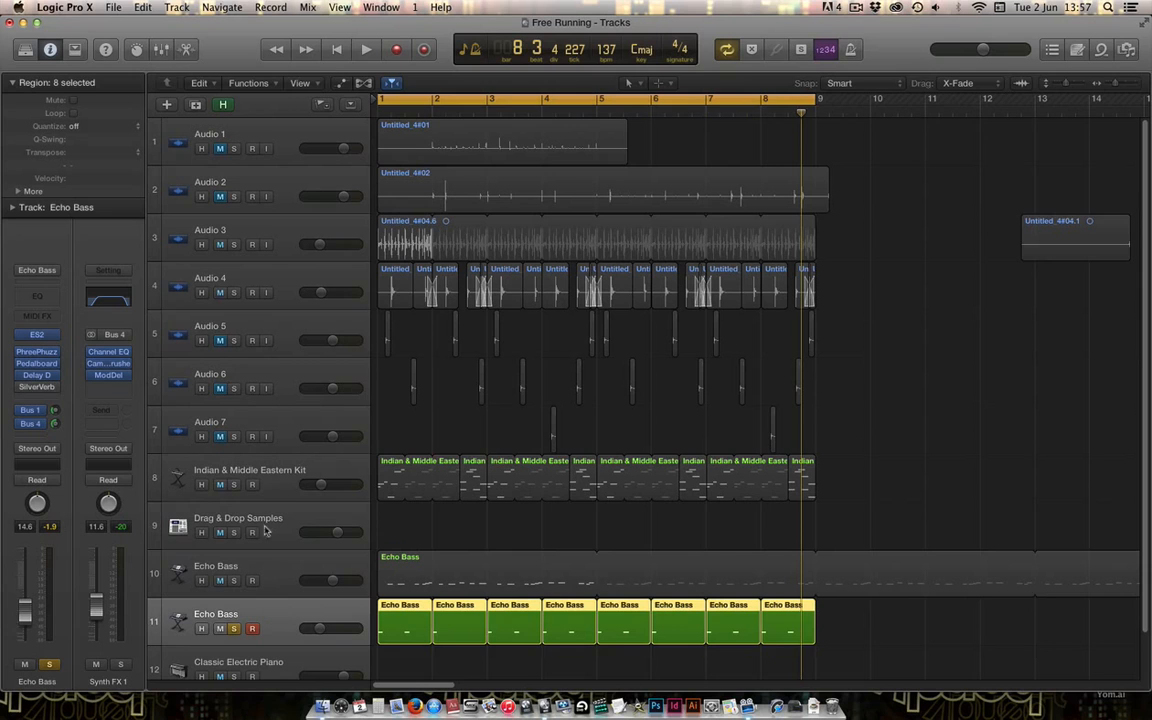
# Select the Echo Bass on track 10 and examine the bus destinations for its next send, including Synth FX 1.
pyautogui.click(280, 565)
pyautogui.click(285, 614)
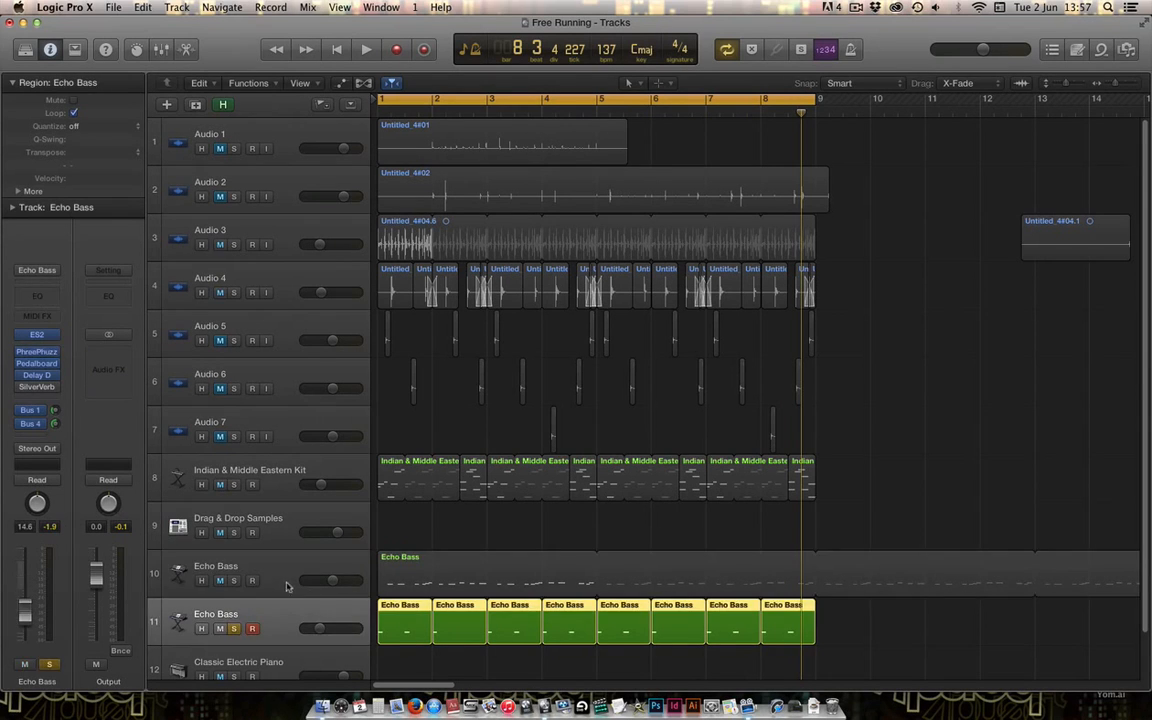
pyautogui.click(287, 570)
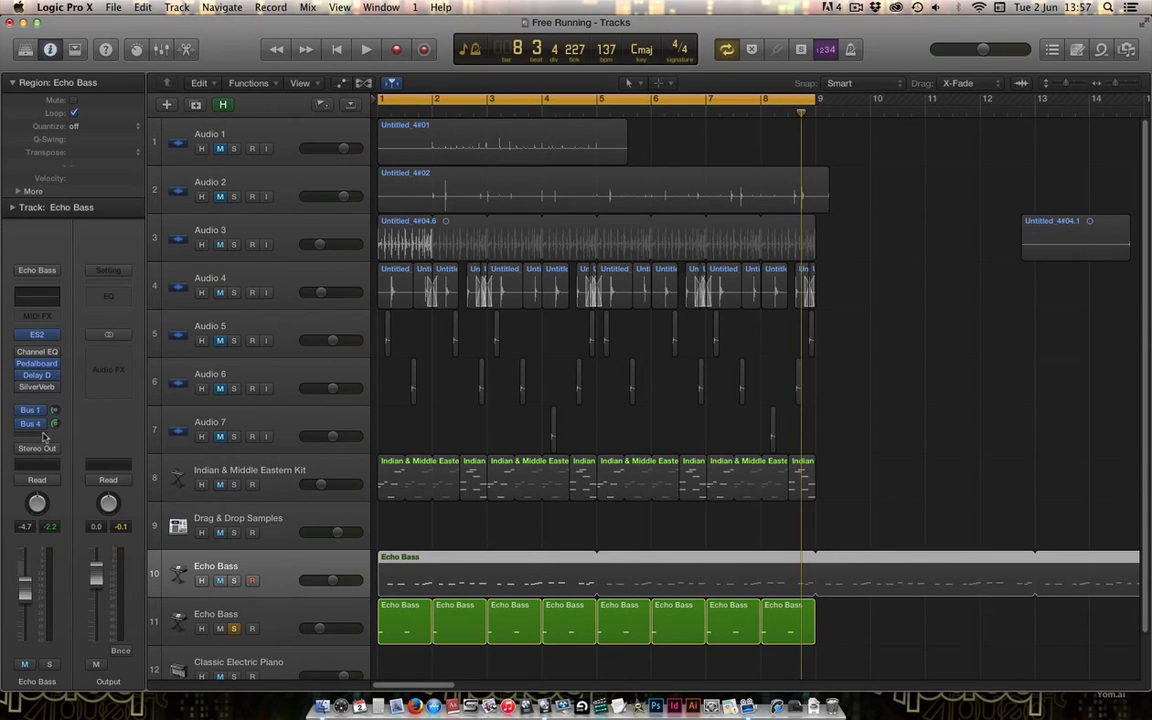
pyautogui.click(42, 432)
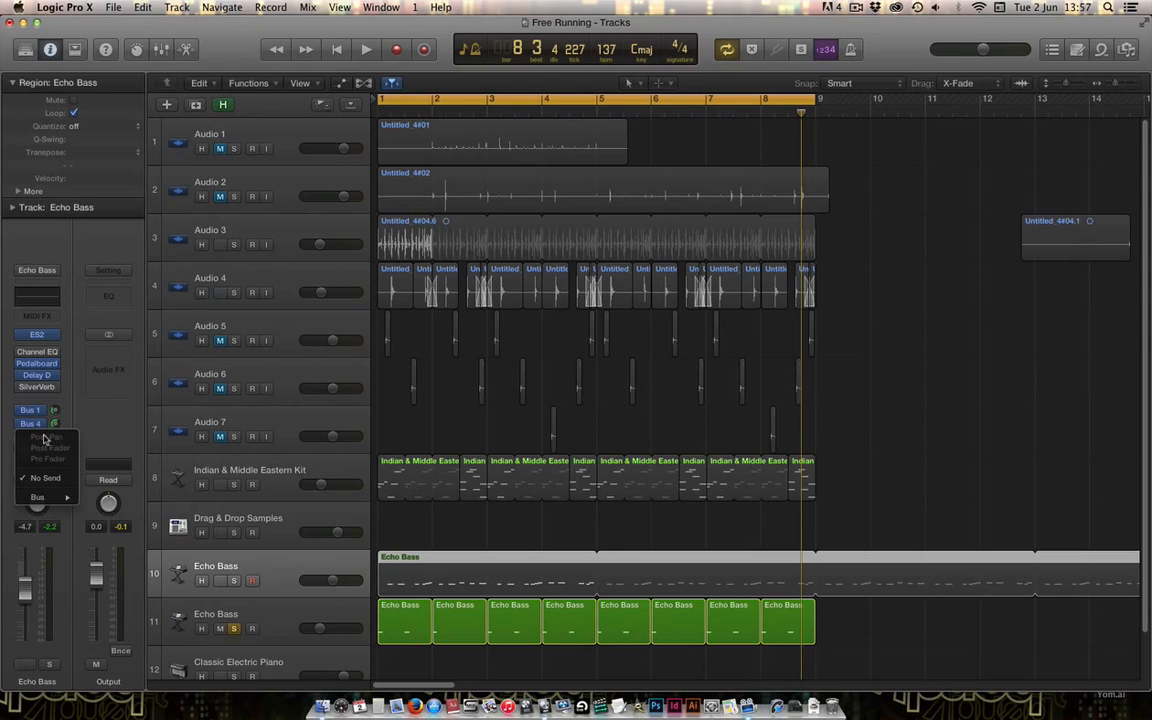
pyautogui.moveTo(45, 497)
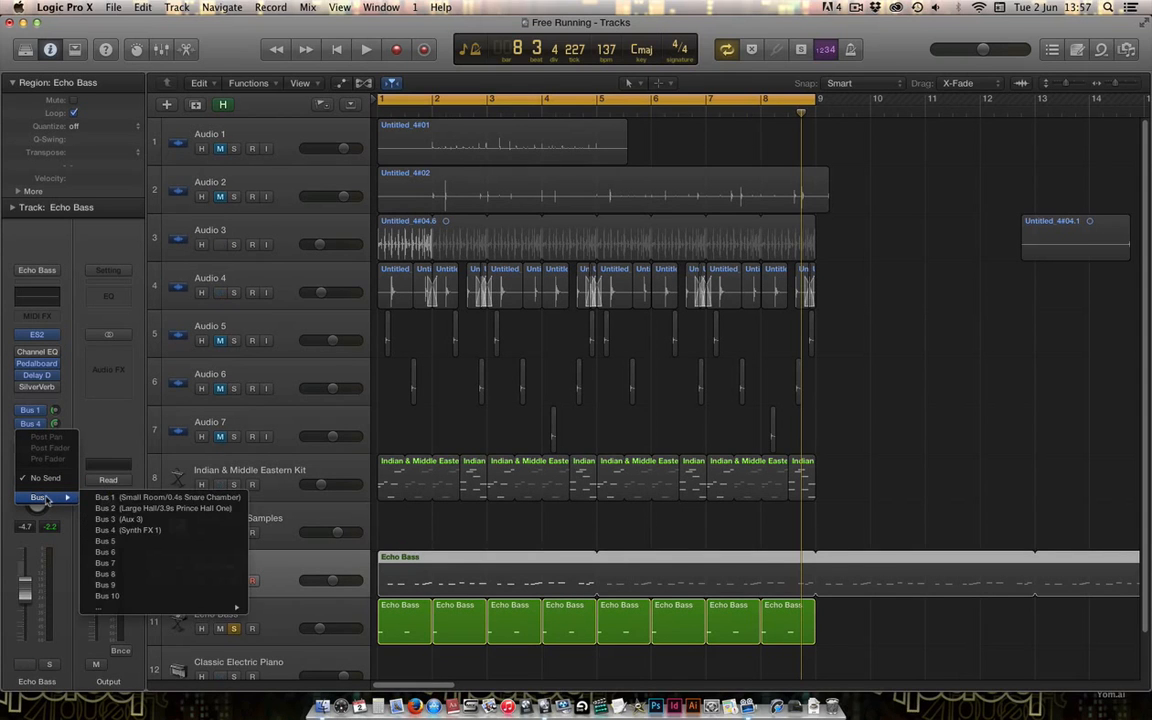
pyautogui.click(186, 531)
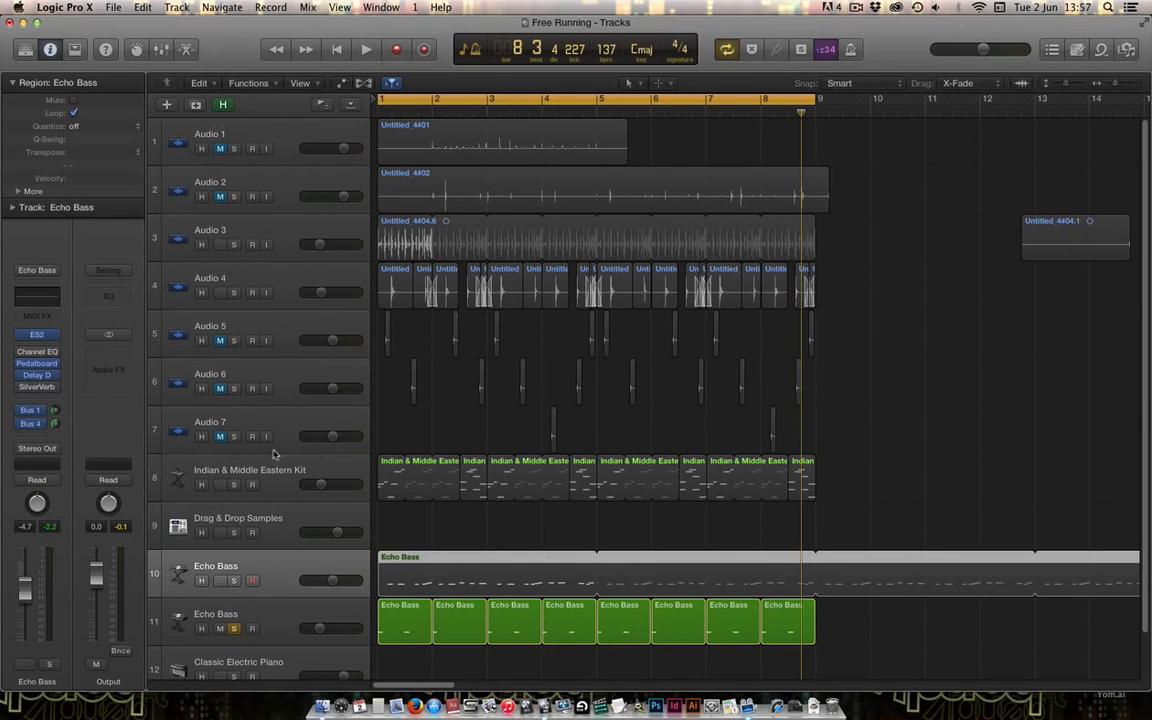
# Select the Audio 1 track and examine the bus destinations available for its first send.
pyautogui.click(250, 410)
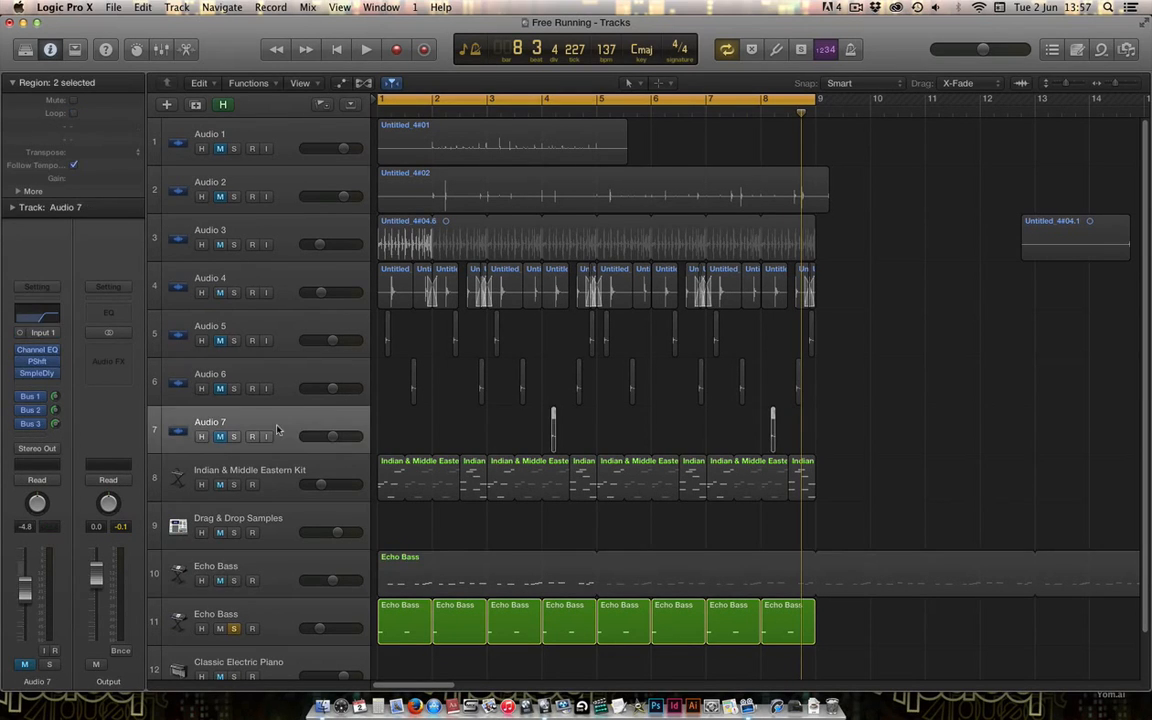
pyautogui.click(255, 128)
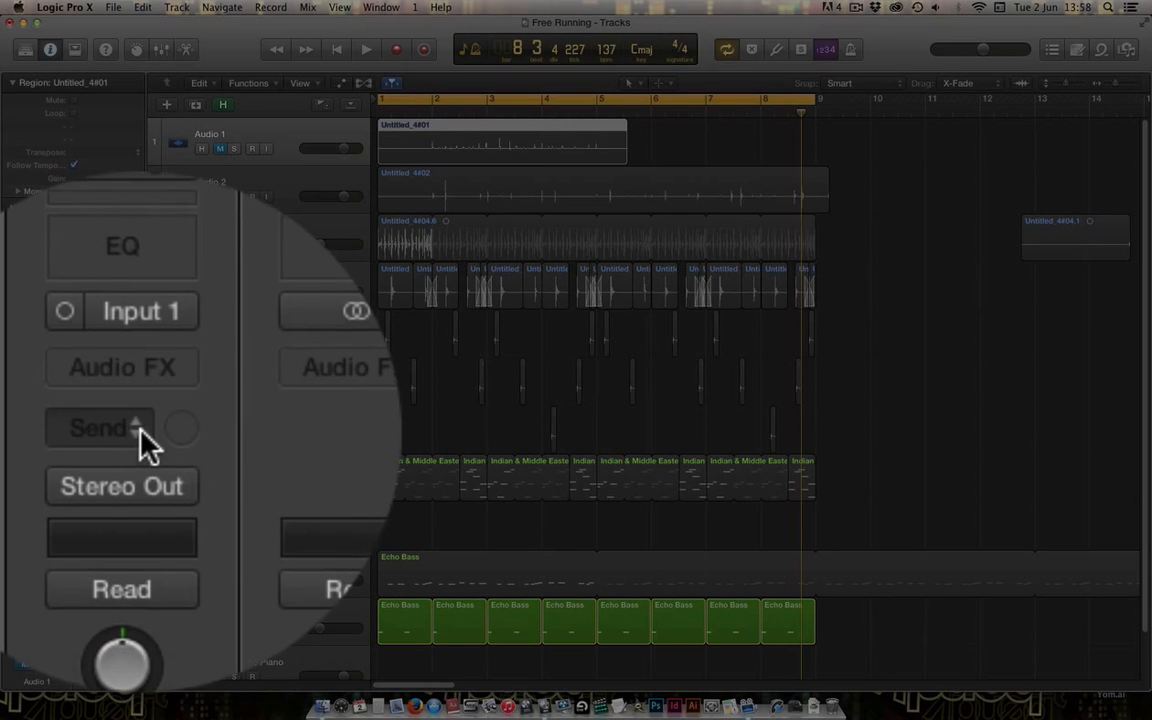
pyautogui.click(140, 435)
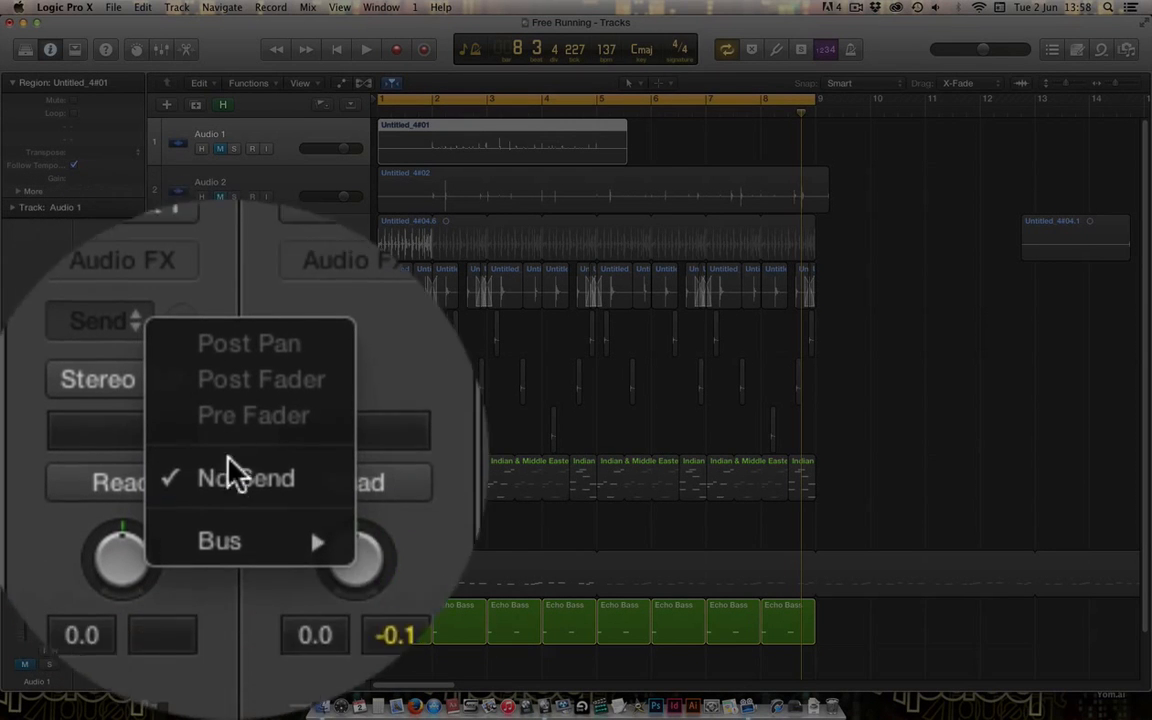
pyautogui.moveTo(265, 472)
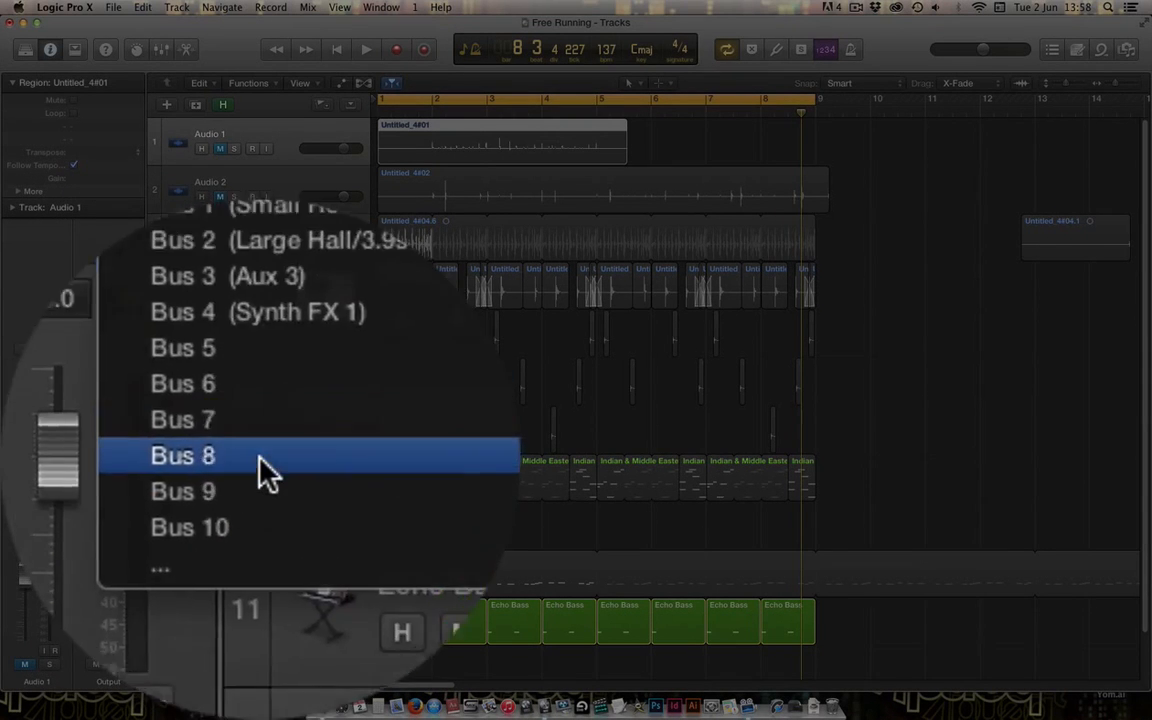
pyautogui.moveTo(175, 612)
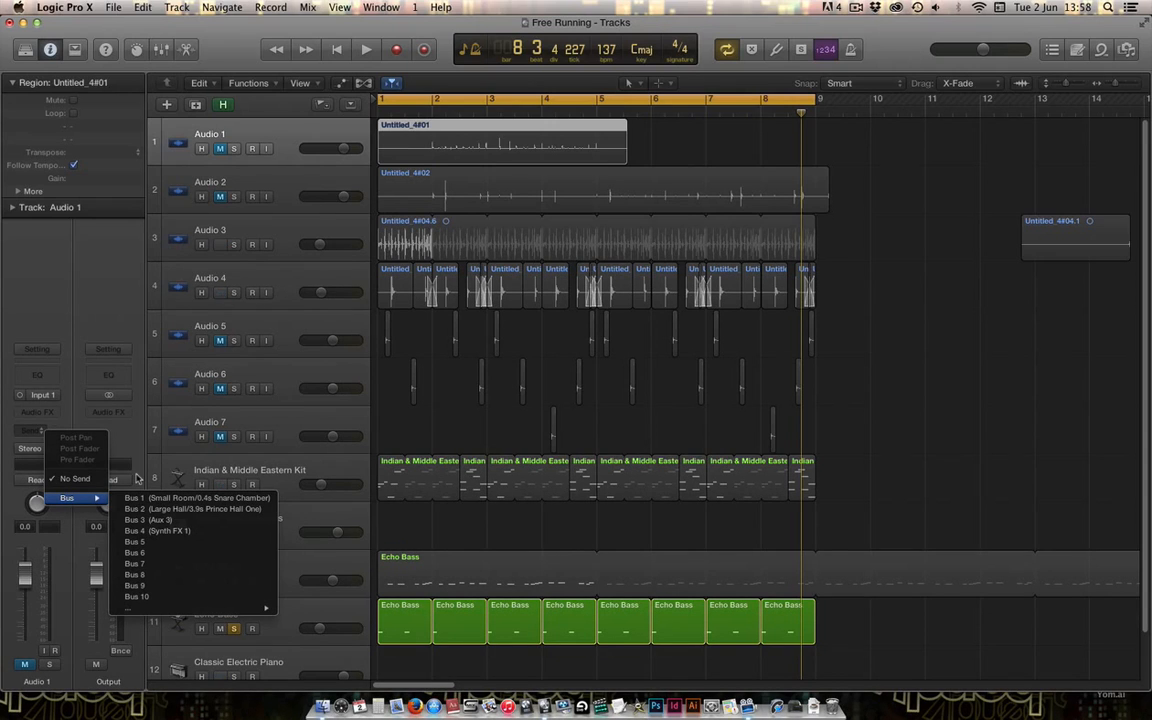
pyautogui.click(119, 447)
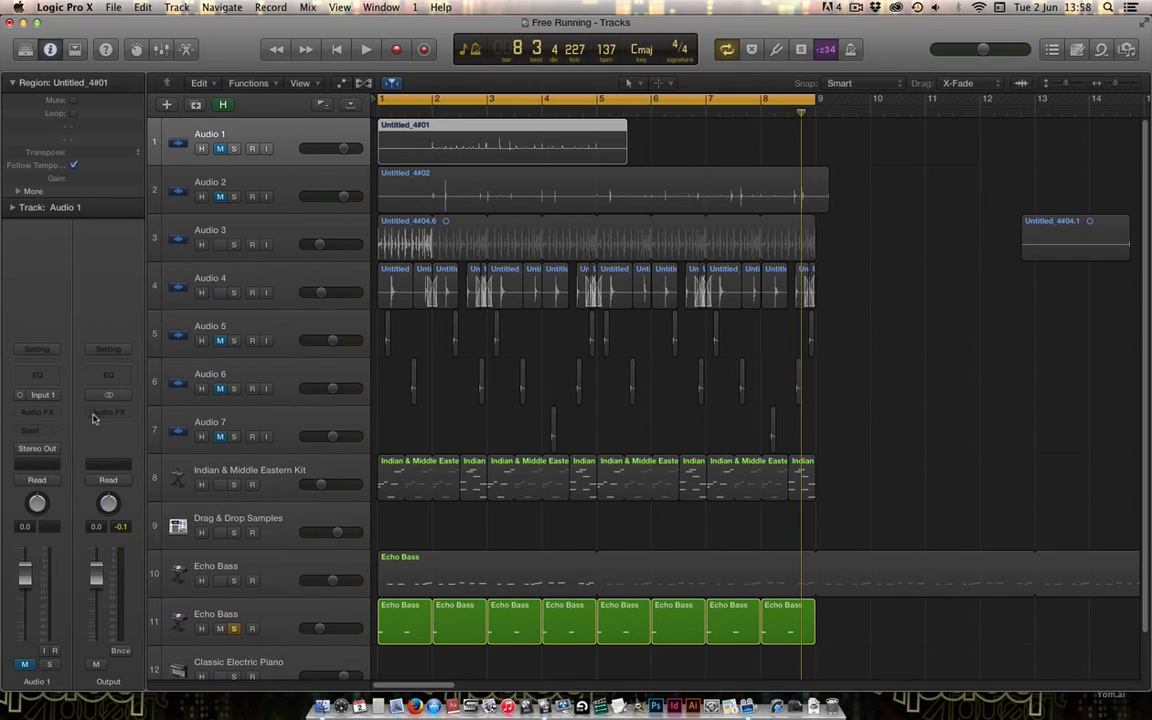
pyautogui.click(38, 436)
pyautogui.moveTo(70, 499)
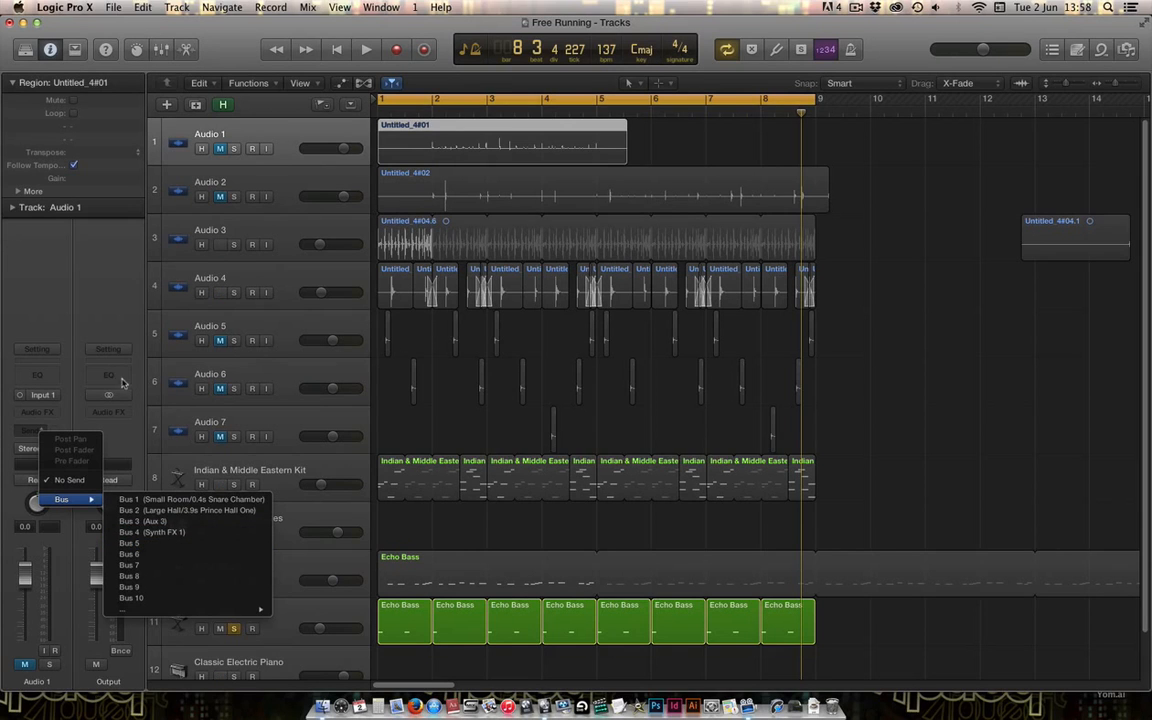
pyautogui.click(122, 310)
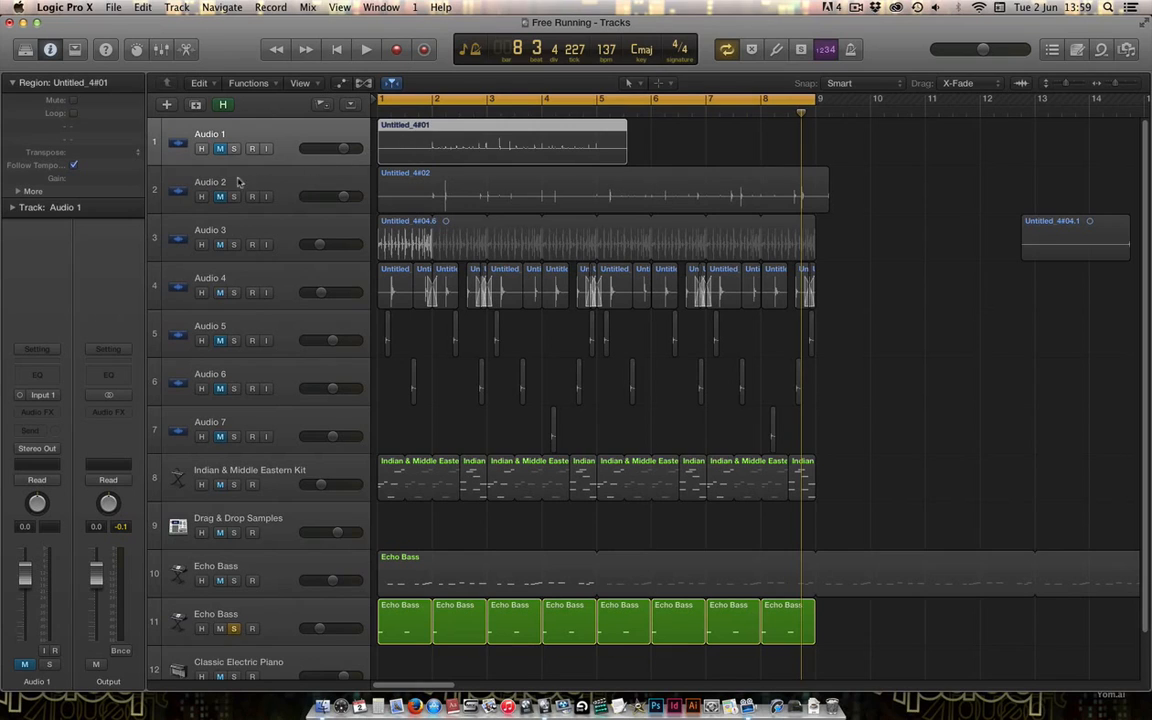
# Solo Audio 1, split its region at bar 2, and move the second part to bar 1 in place of the first.
pyautogui.click(428, 141)
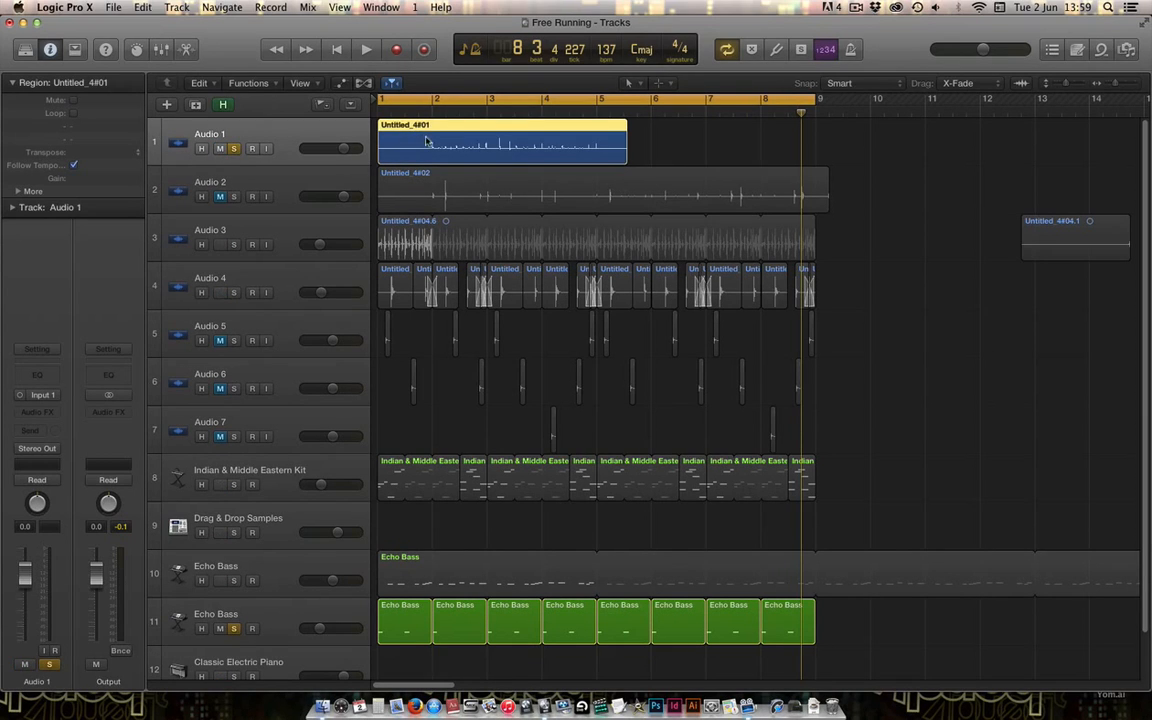
pyautogui.press('space')
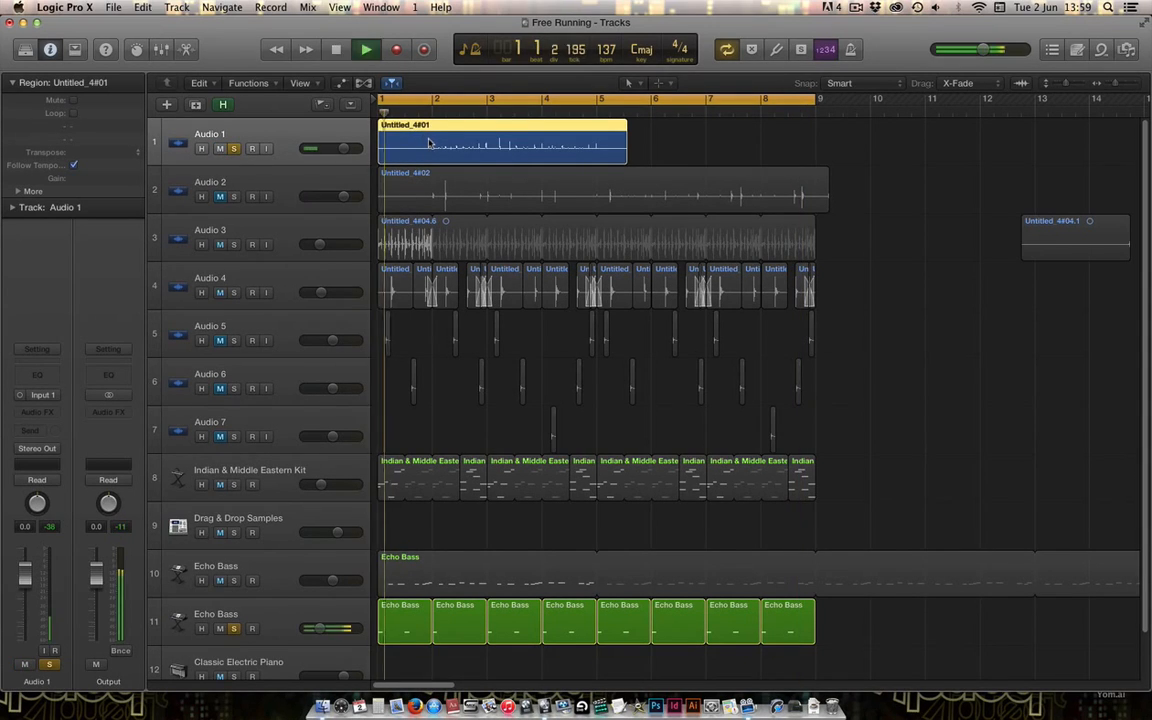
pyautogui.click(432, 141)
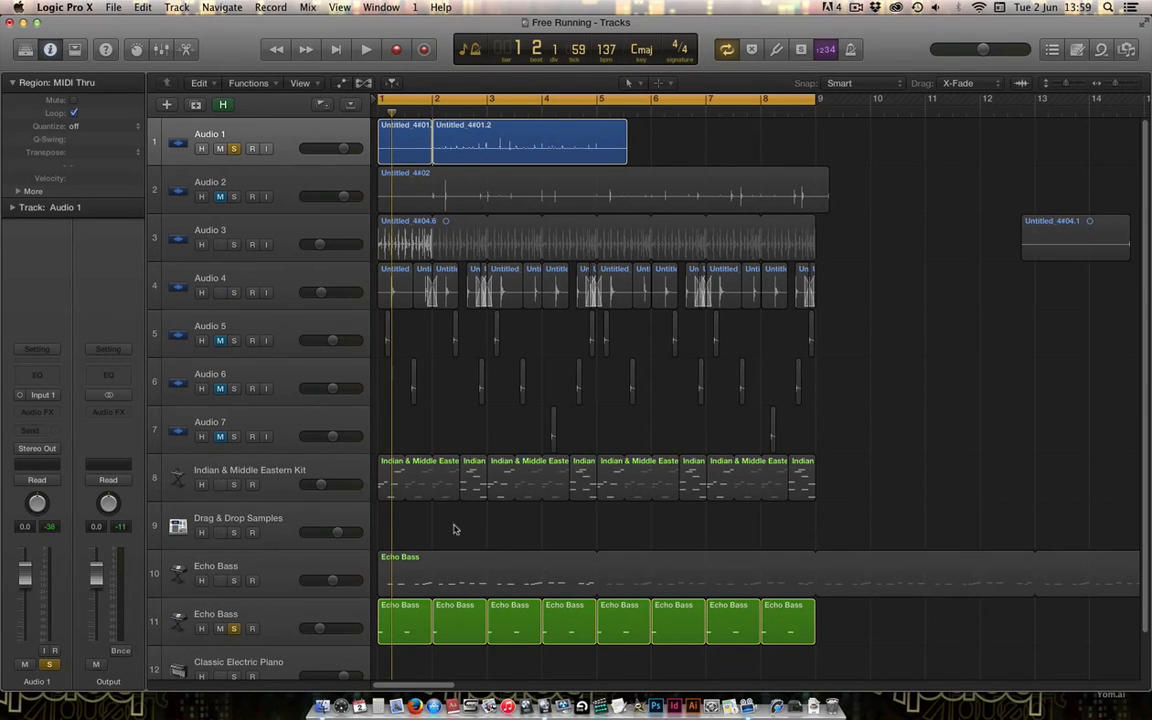
pyautogui.moveTo(446, 148); pyautogui.dragTo(413, 148)
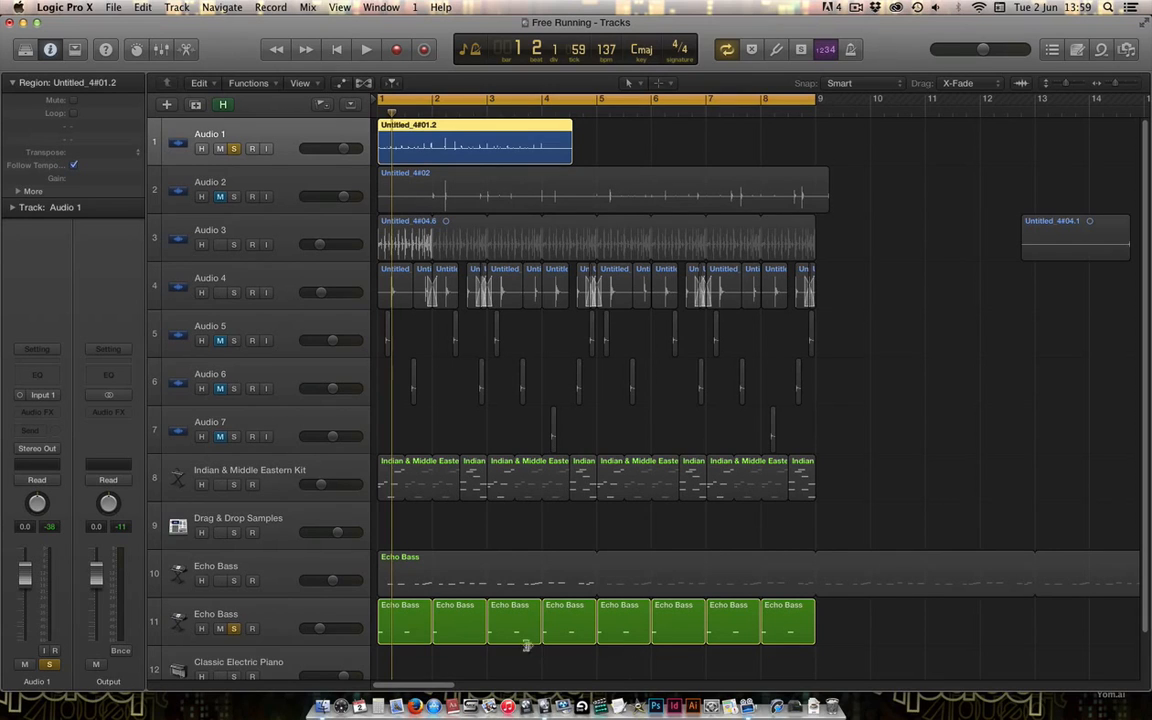
# Take the Echo Bass on track 11 out of solo and audition the trimmed Audio 1 region.
pyautogui.click(234, 629)
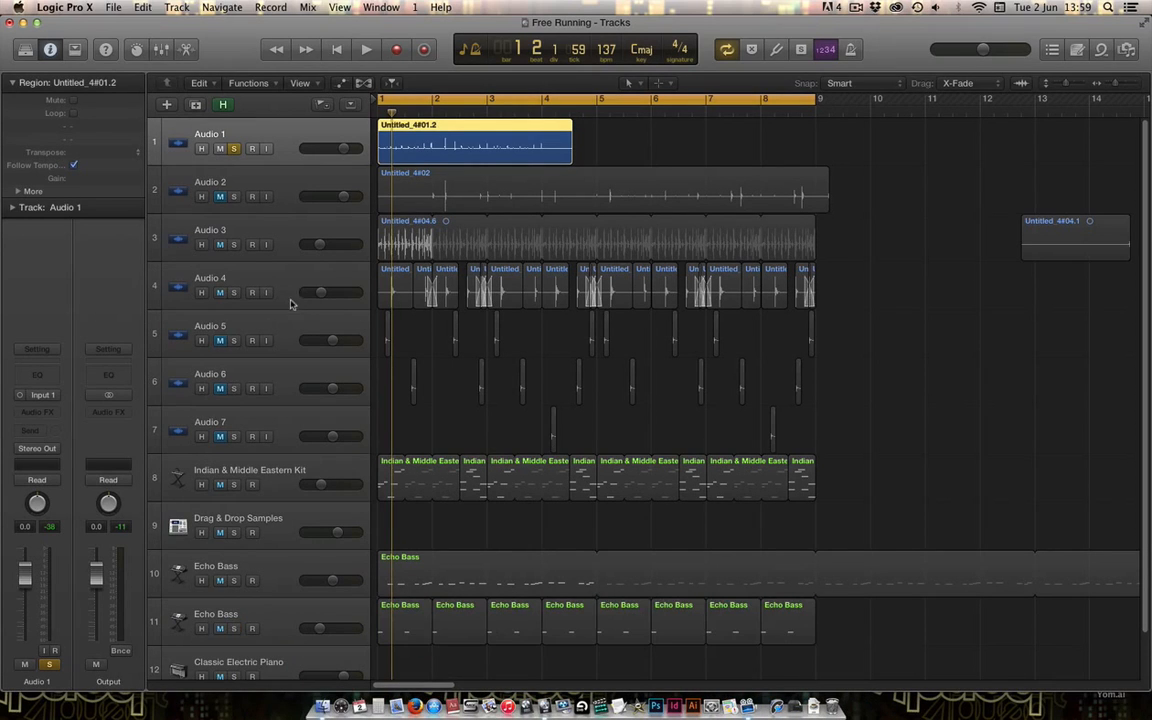
pyautogui.press('space')
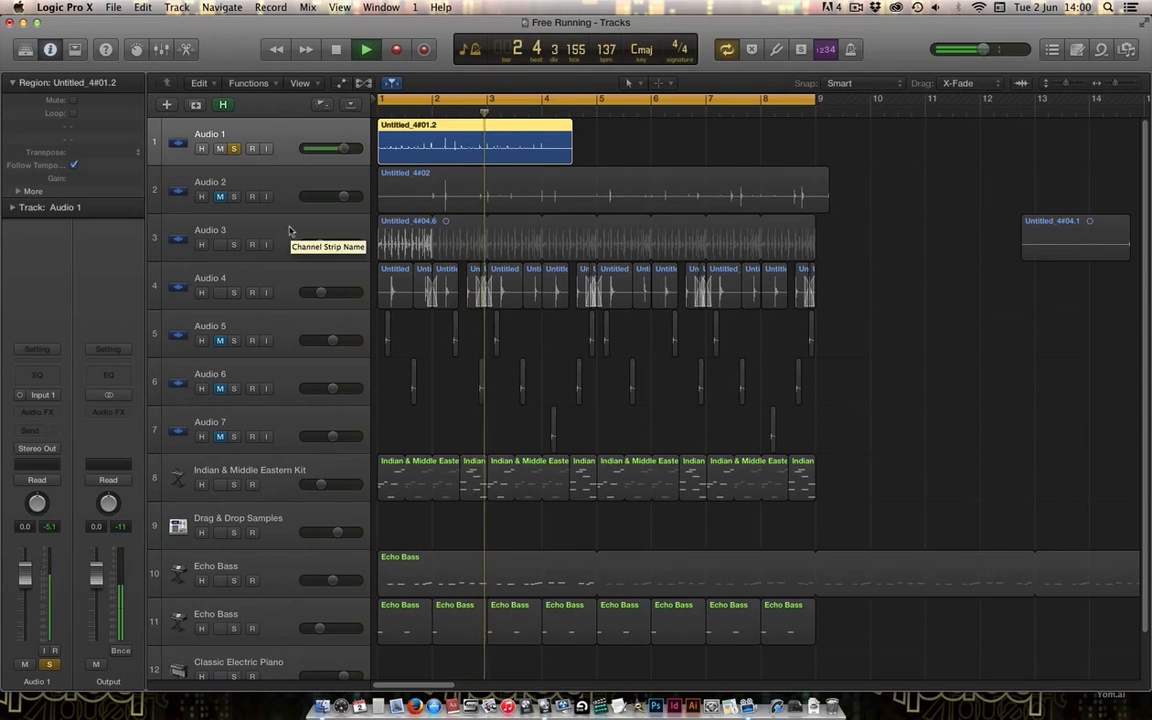
pyautogui.press('space')
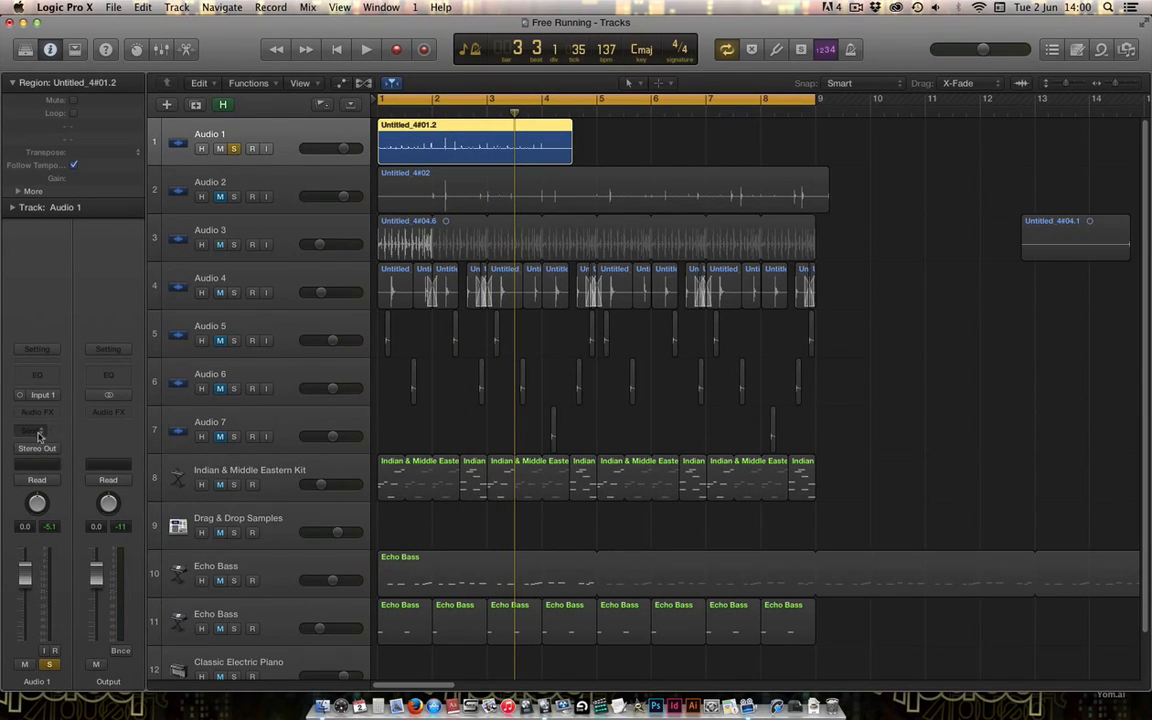
# Browse the plug-in categories available for Audio 1's first effect slot without inserting anything.
pyautogui.click(36, 432)
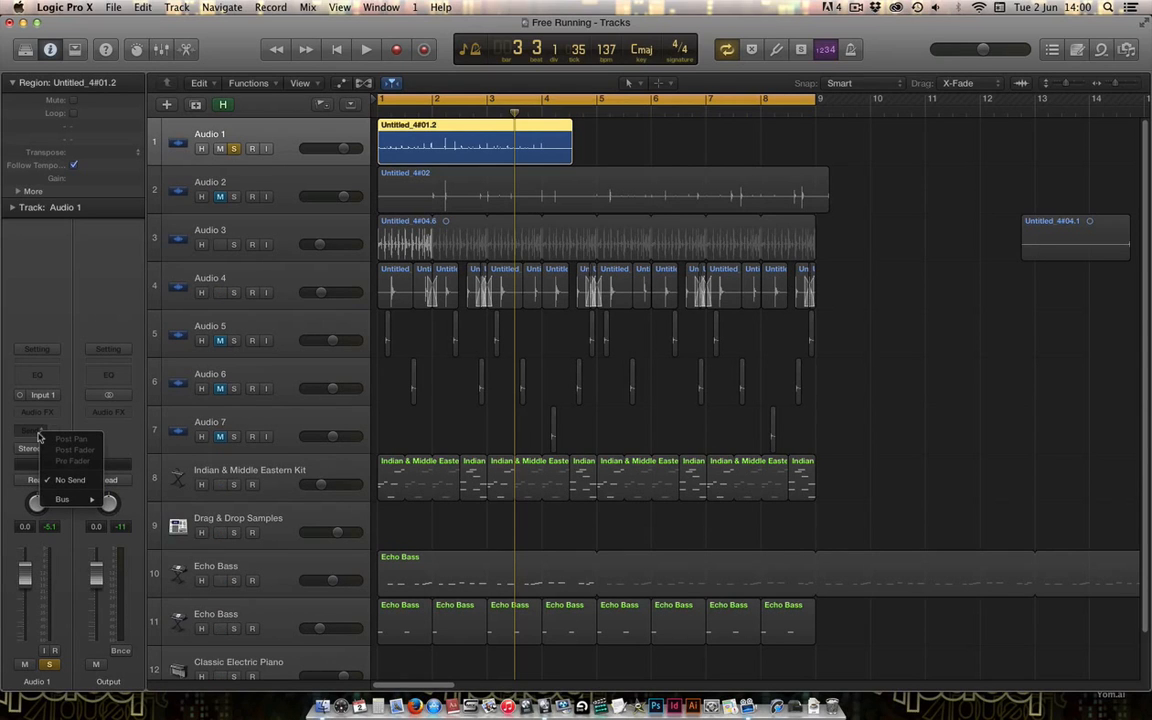
pyautogui.click(38, 436)
pyautogui.click(36, 413)
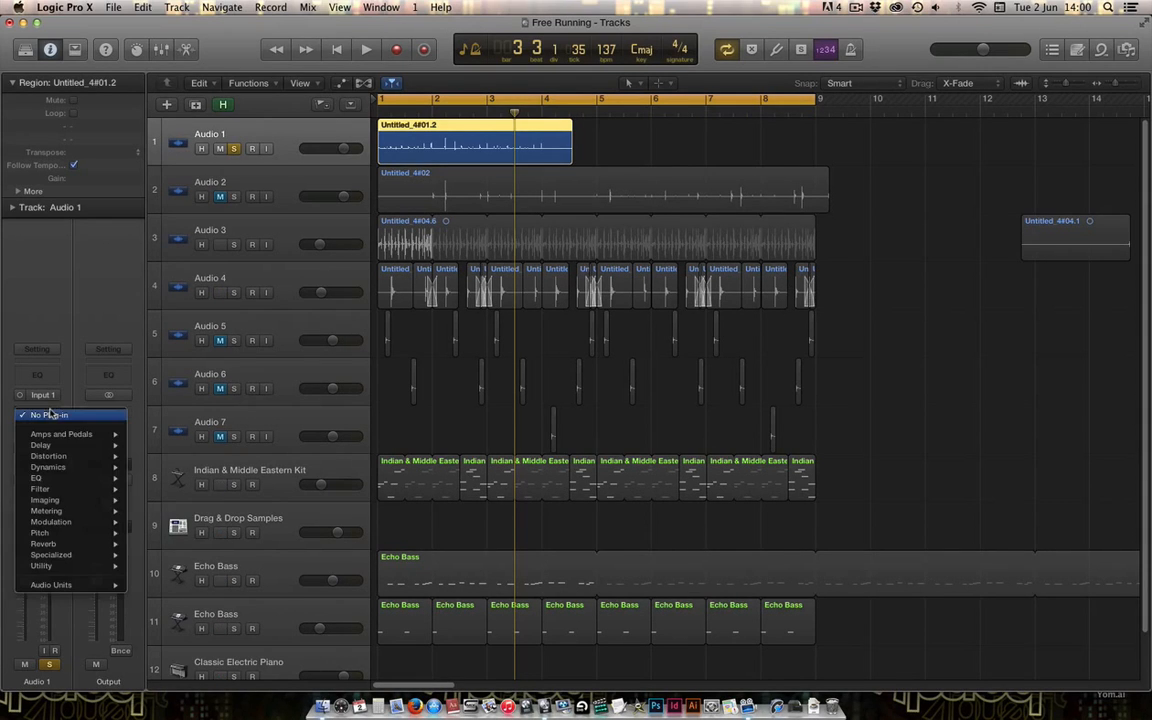
pyautogui.moveTo(60, 446)
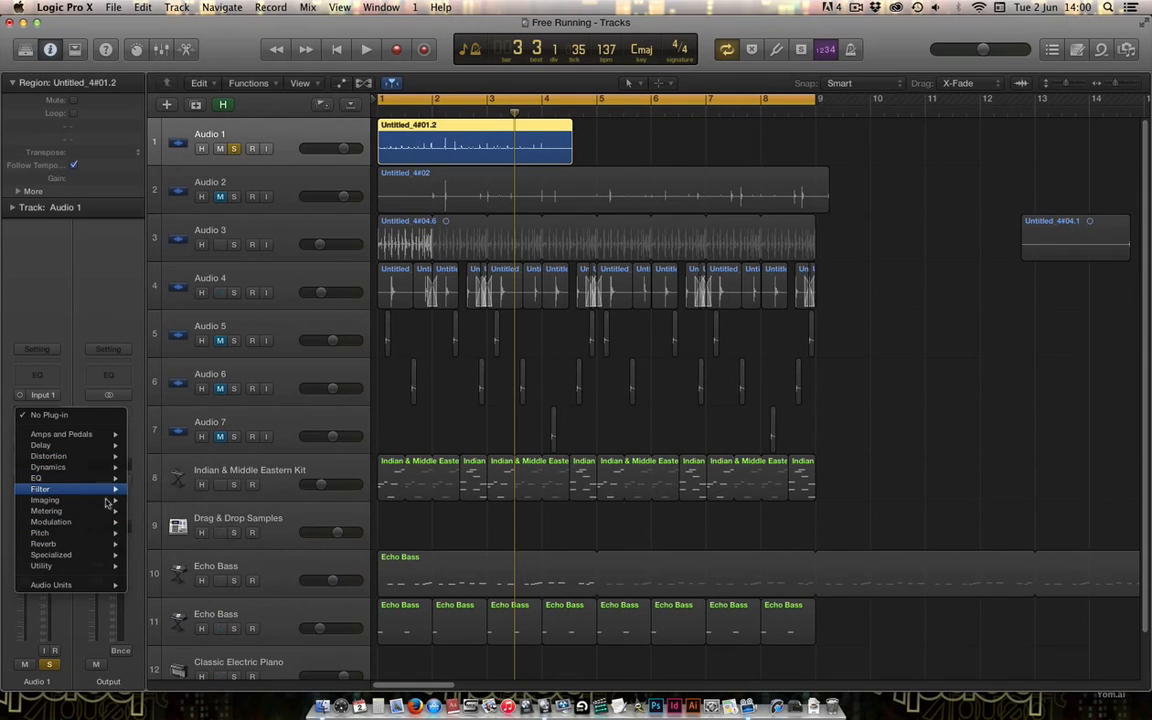
pyautogui.moveTo(104, 503)
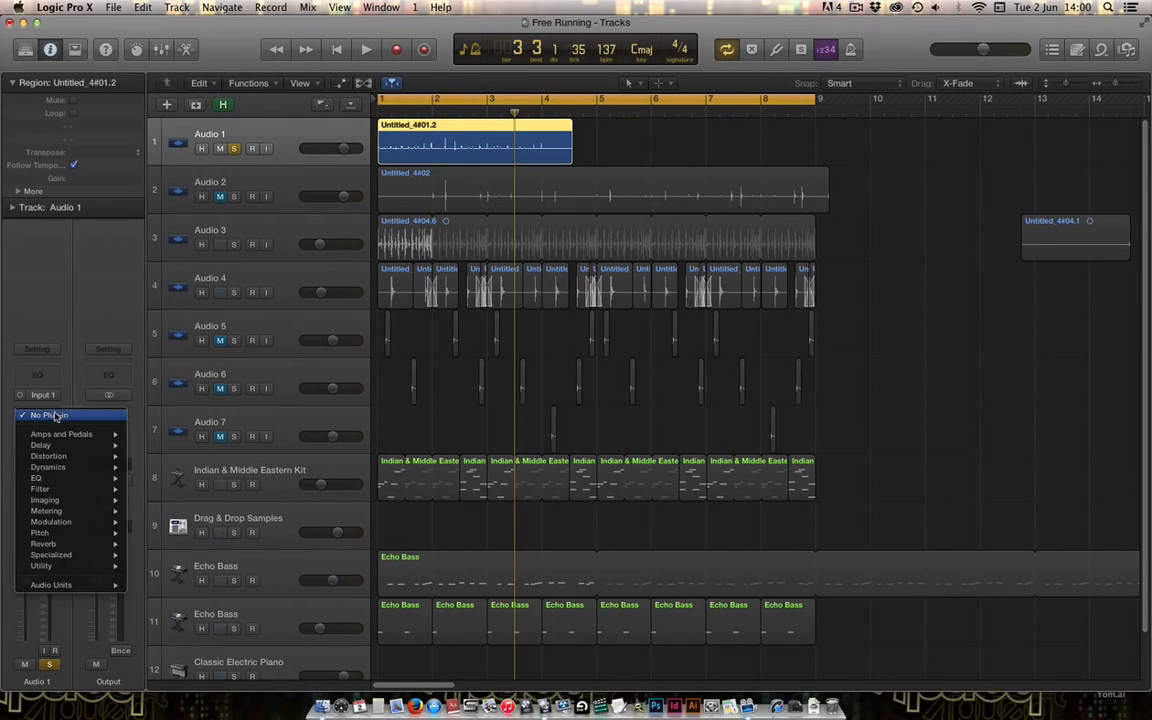
pyautogui.moveTo(90, 587)
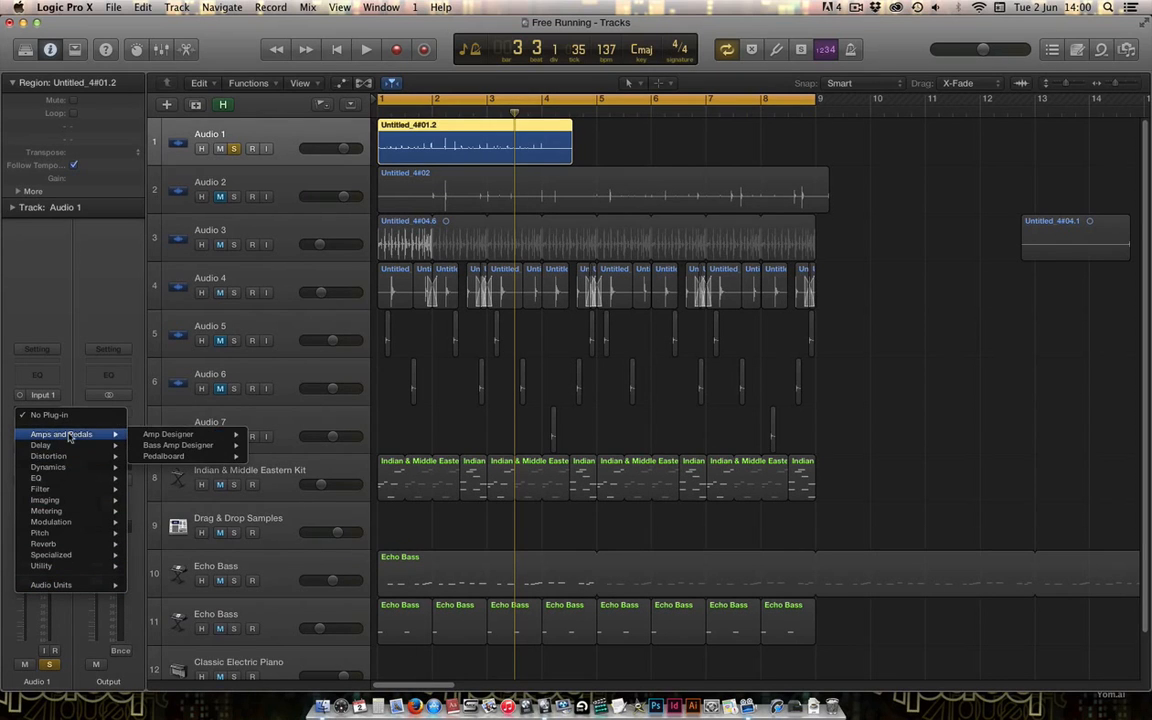
pyautogui.click(93, 306)
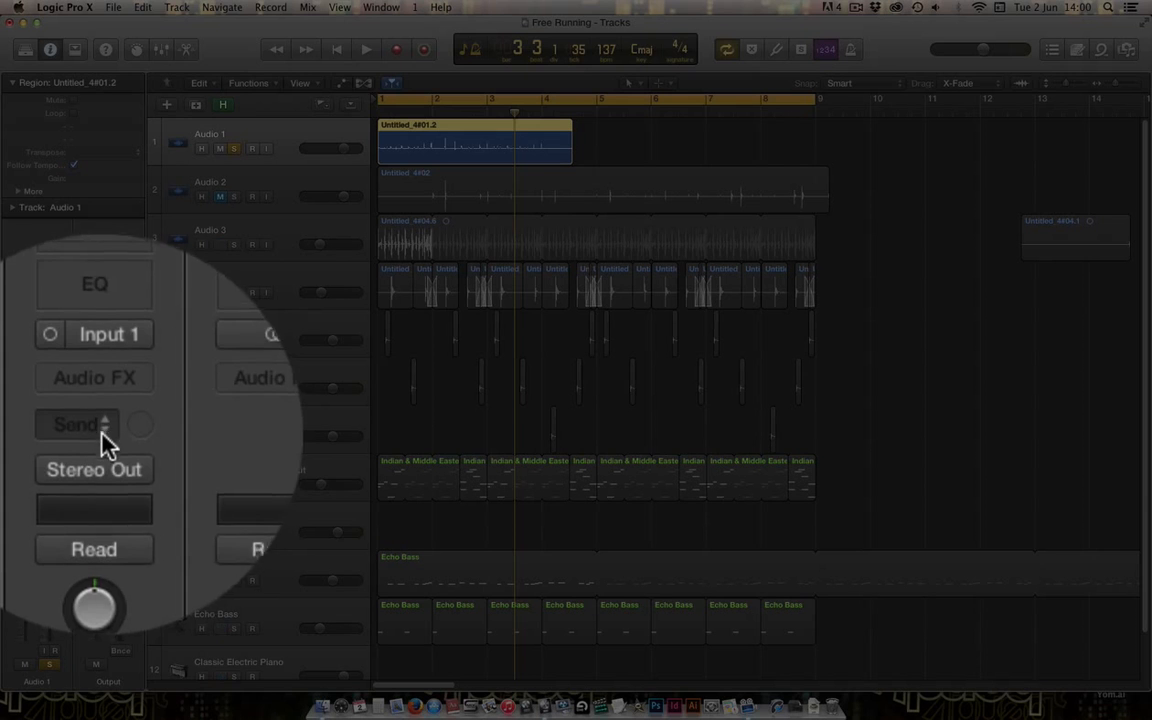
# Add a send from Audio 1 to Bus 5 and reset the send level to its default.
pyautogui.click(105, 440)
pyautogui.moveTo(165, 508)
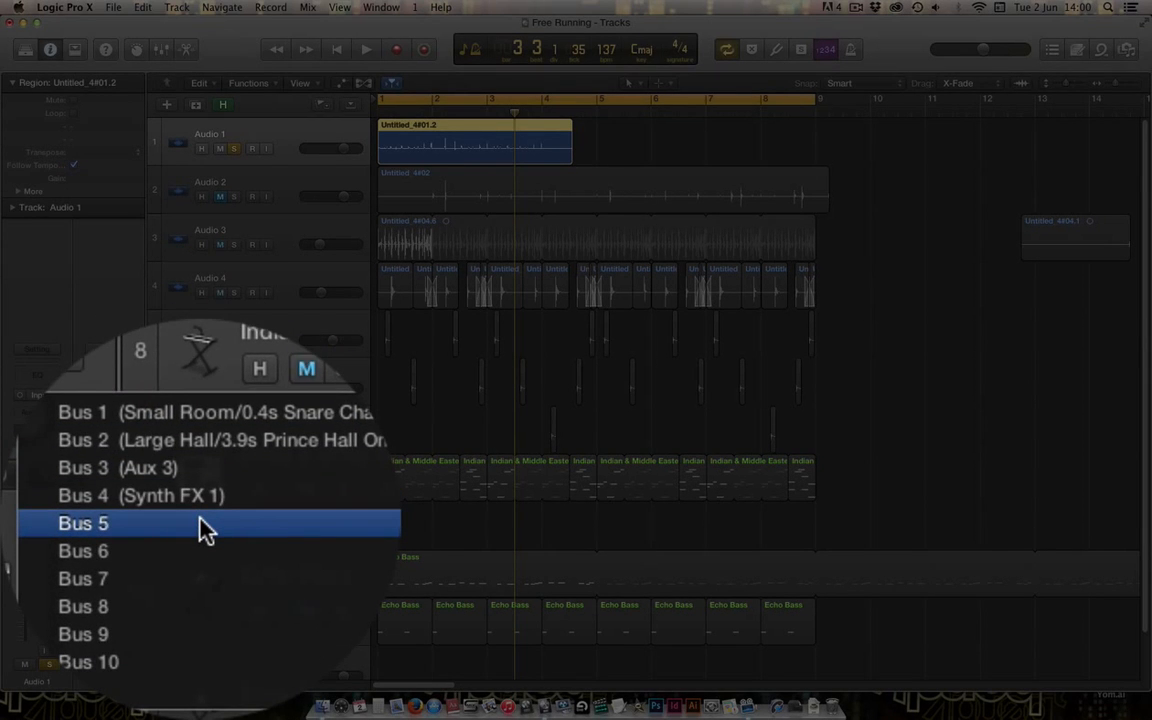
pyautogui.click(200, 525)
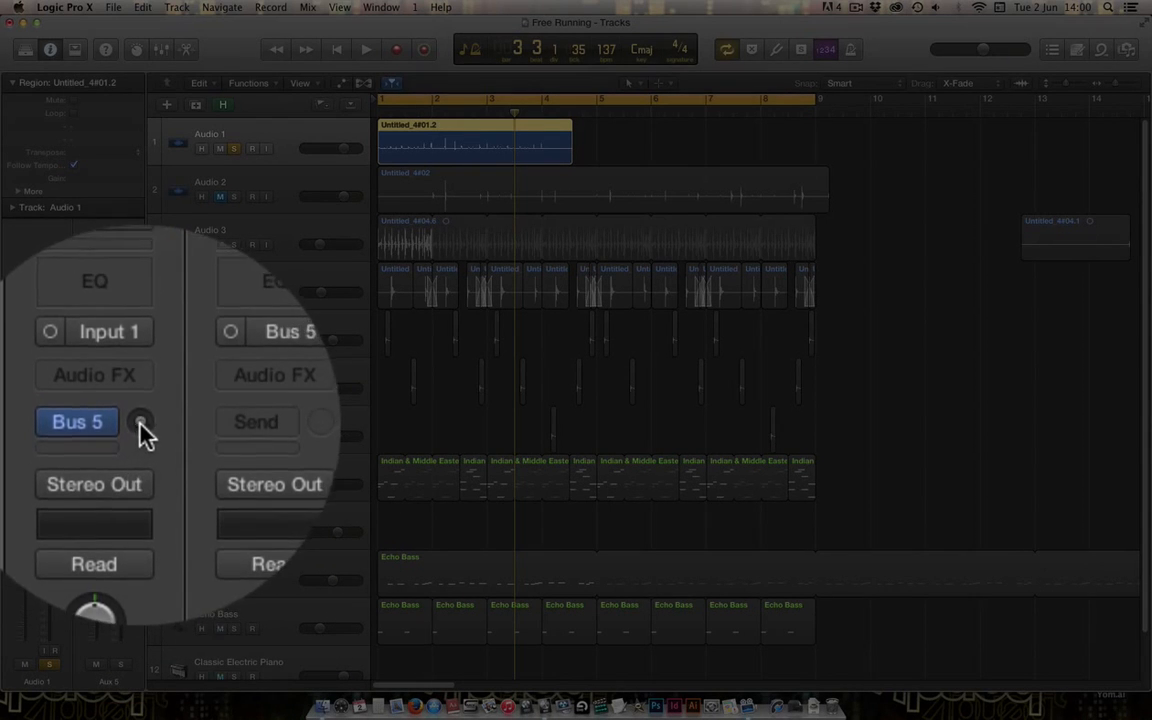
pyautogui.keyDown('alt'); pyautogui.click(140, 422); pyautogui.keyUp('alt')
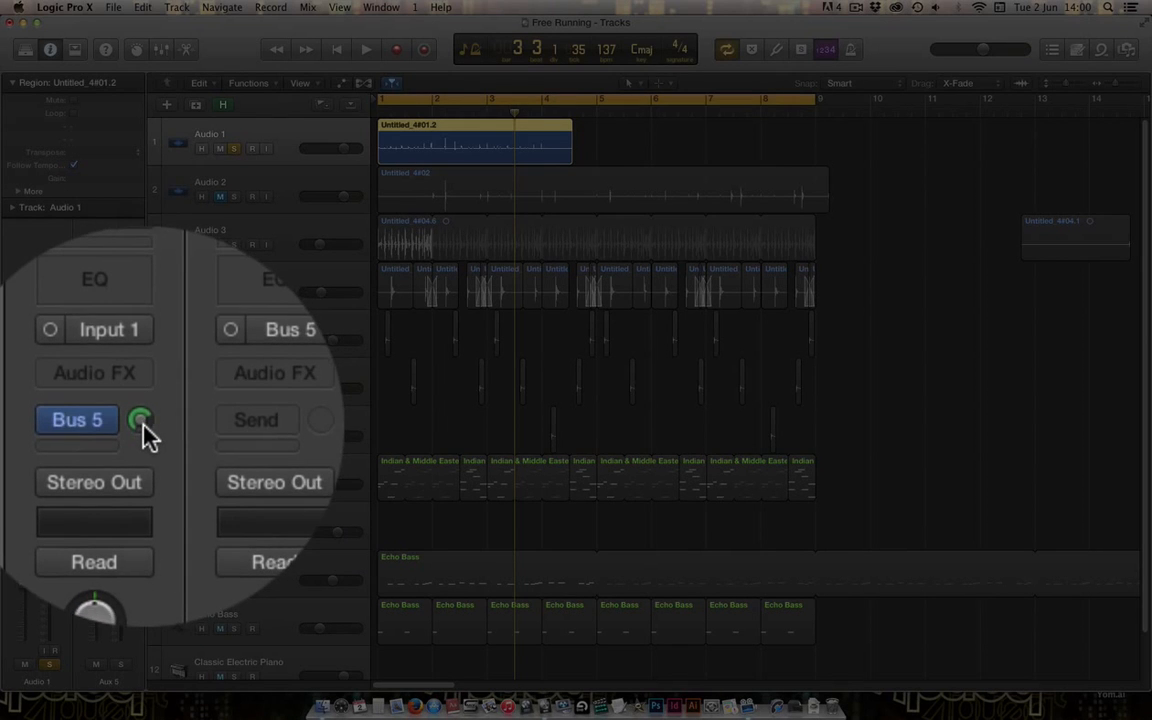
pyautogui.moveTo(143, 425); pyautogui.dragTo(56, 425)
pyautogui.keyDown('alt'); pyautogui.click(56, 424); pyautogui.keyUp('alt')
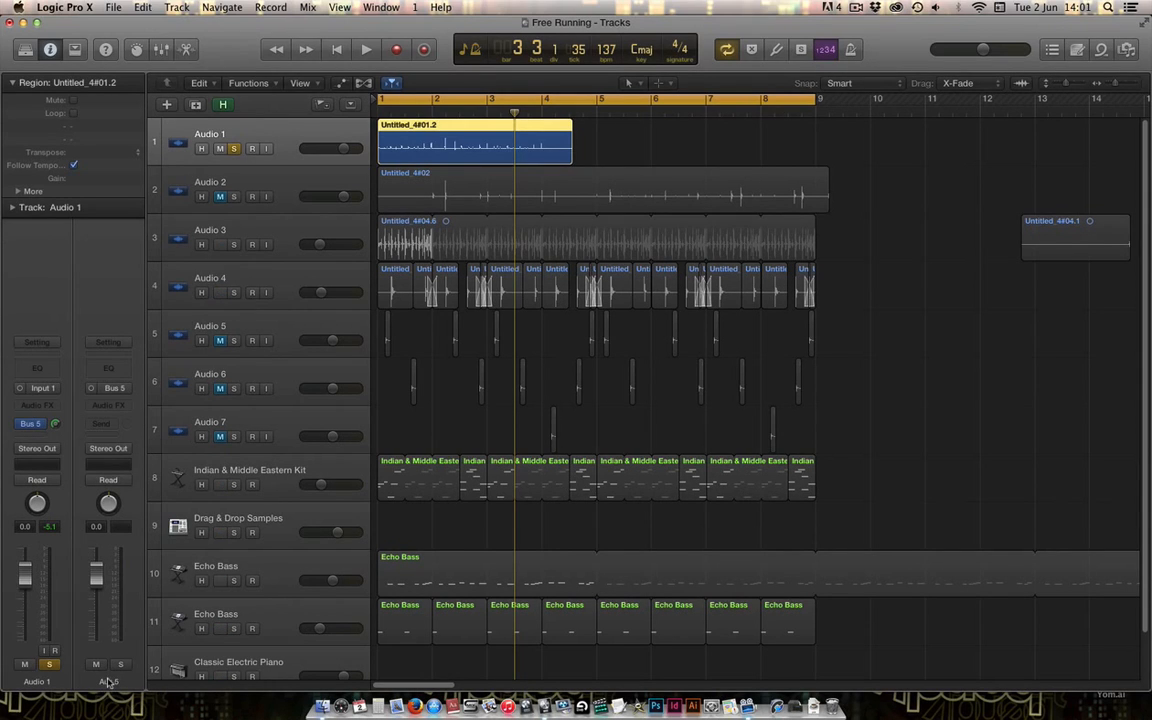
# Rename the Bus 5 aux channel from Aux 5 as Comp.
pyautogui.doubleClick(108, 681)
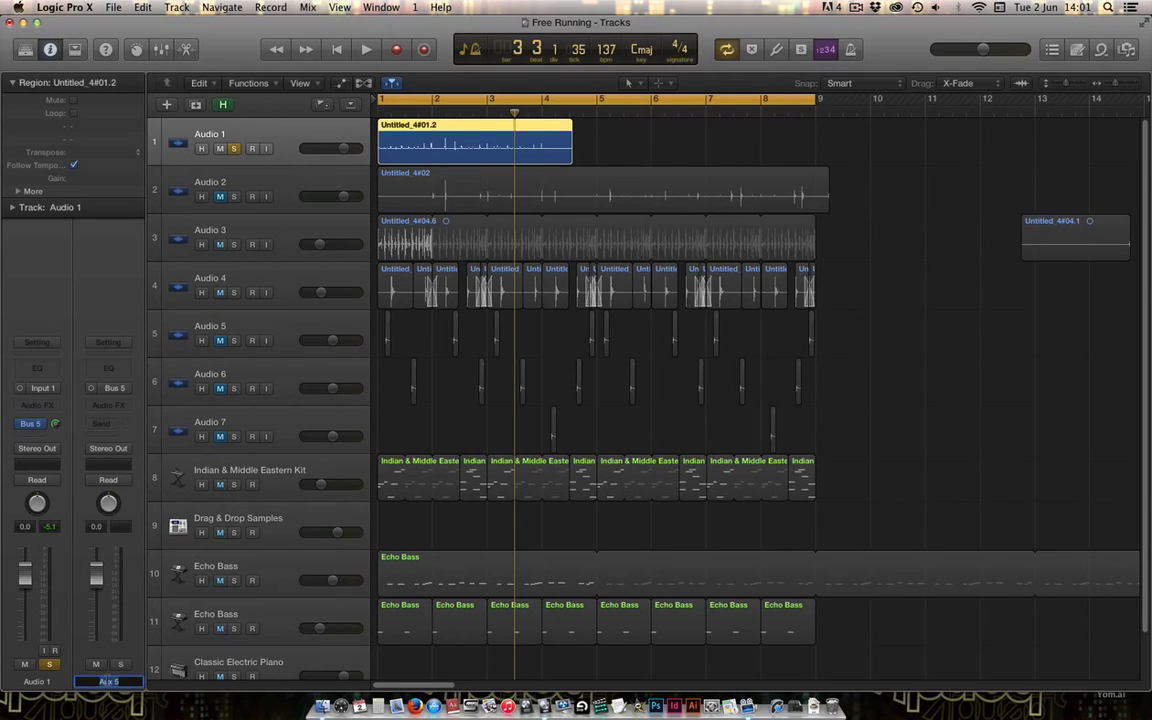
pyautogui.write('Comp')
pyautogui.press('Return')
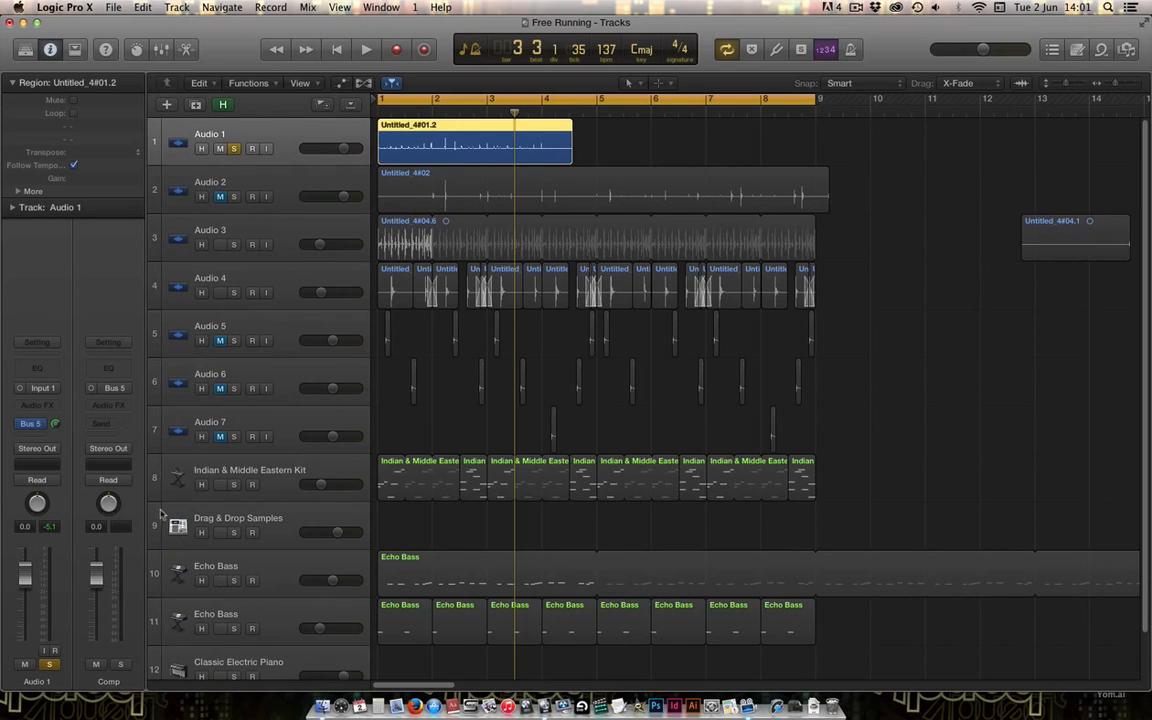
# Insert a mono Compressor from the Dynamics effects on the Comp aux channel.
pyautogui.click(50, 406)
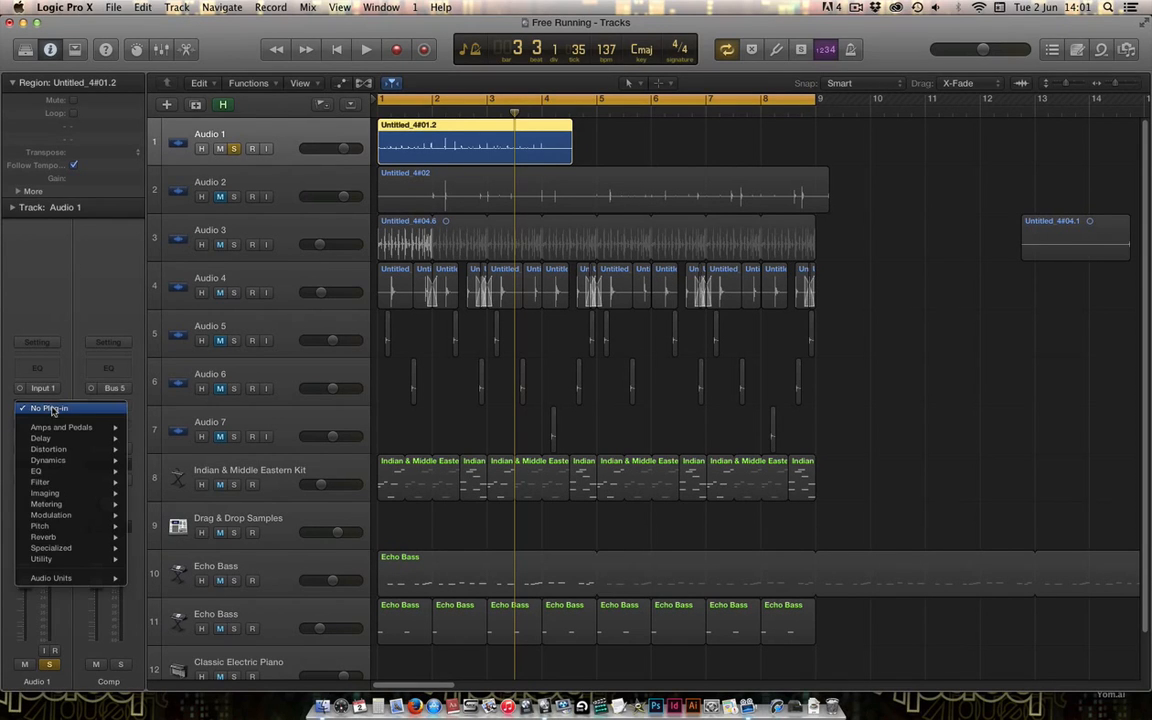
pyautogui.click(126, 409)
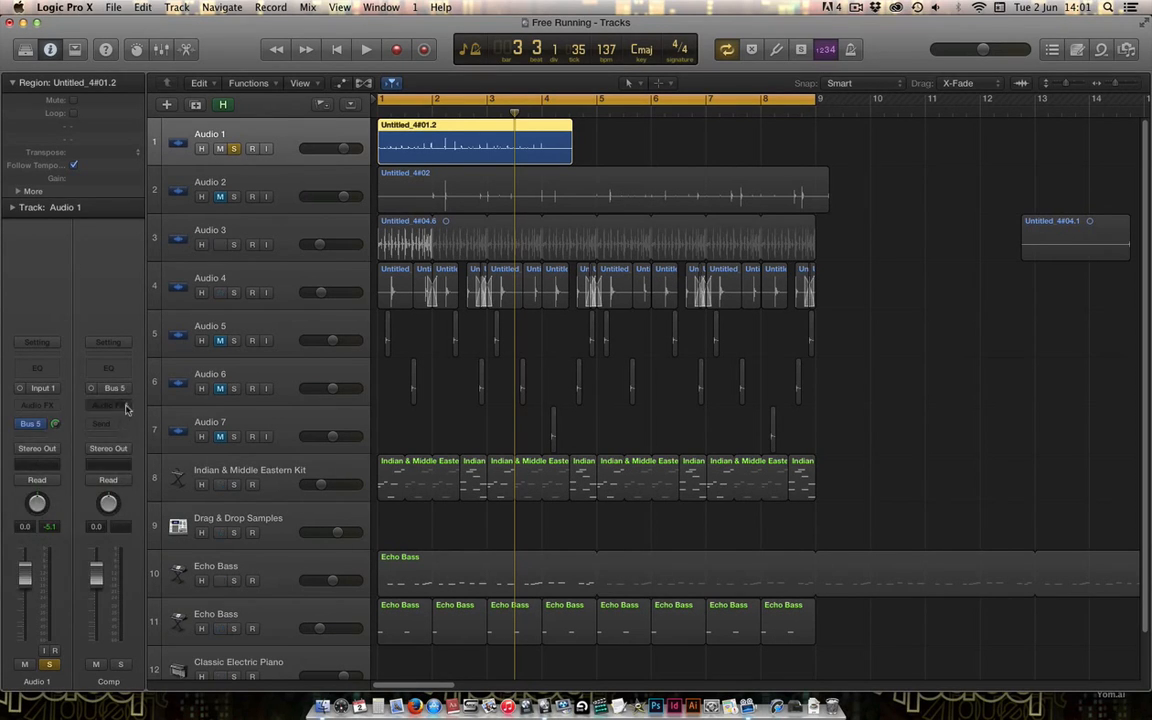
pyautogui.click(126, 409)
pyautogui.moveTo(125, 460)
pyautogui.moveTo(240, 471)
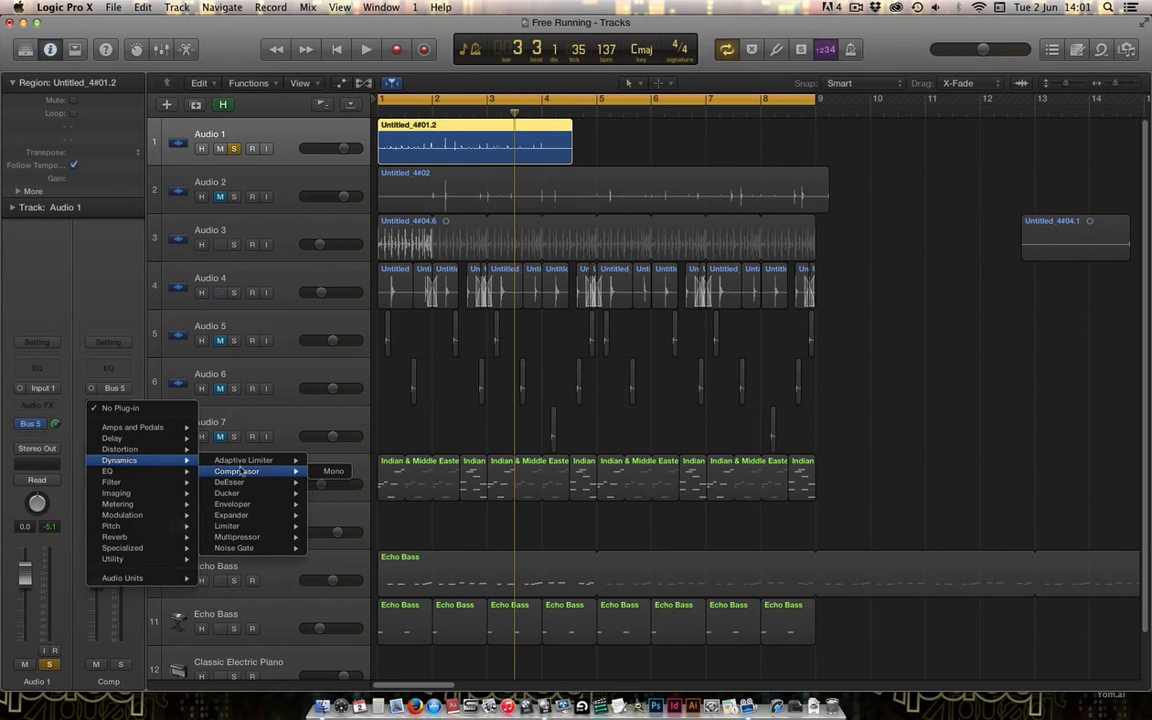
pyautogui.click(333, 471)
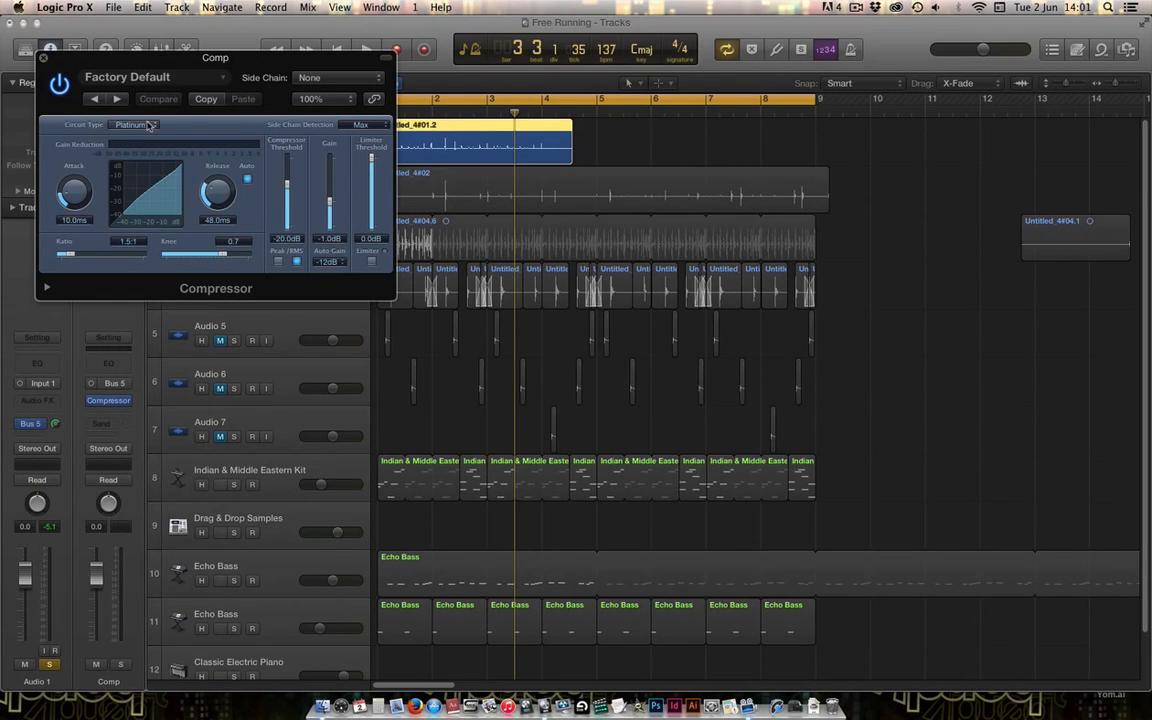
# Set the compressor to the Vintage VCA circuit with 19.5 ms attack, 23.0 ms release, 5.2:1 ratio and -30.0 dB threshold.
pyautogui.click(150, 125)
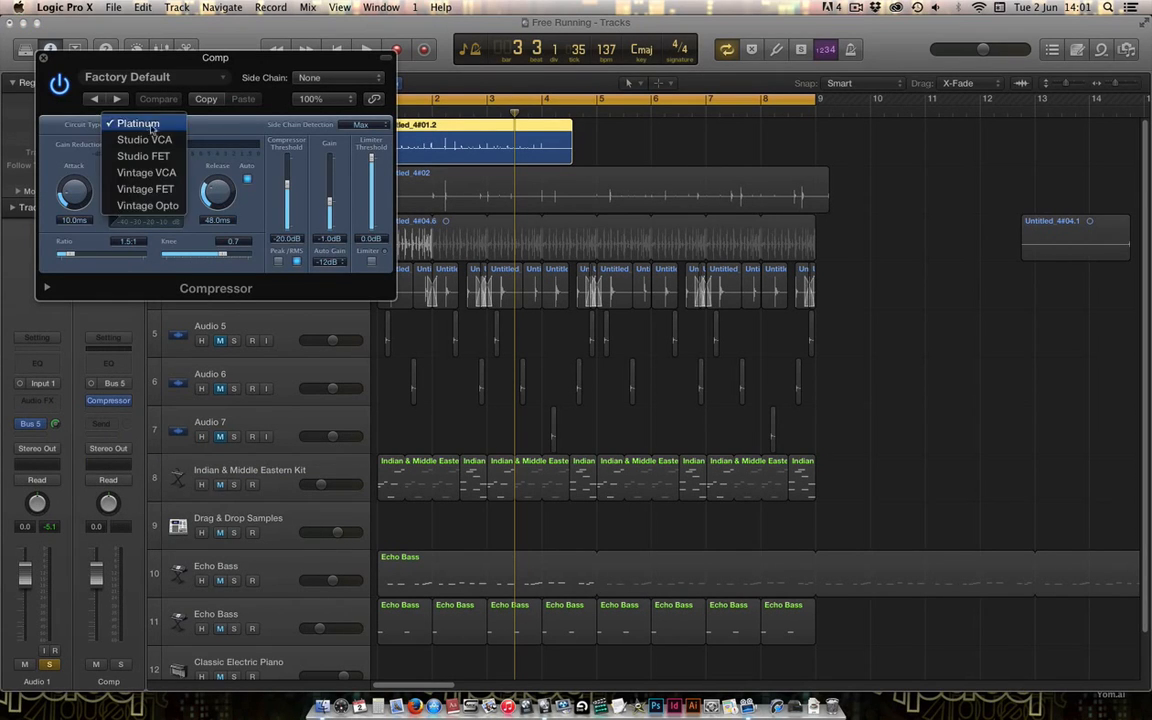
pyautogui.click(150, 173)
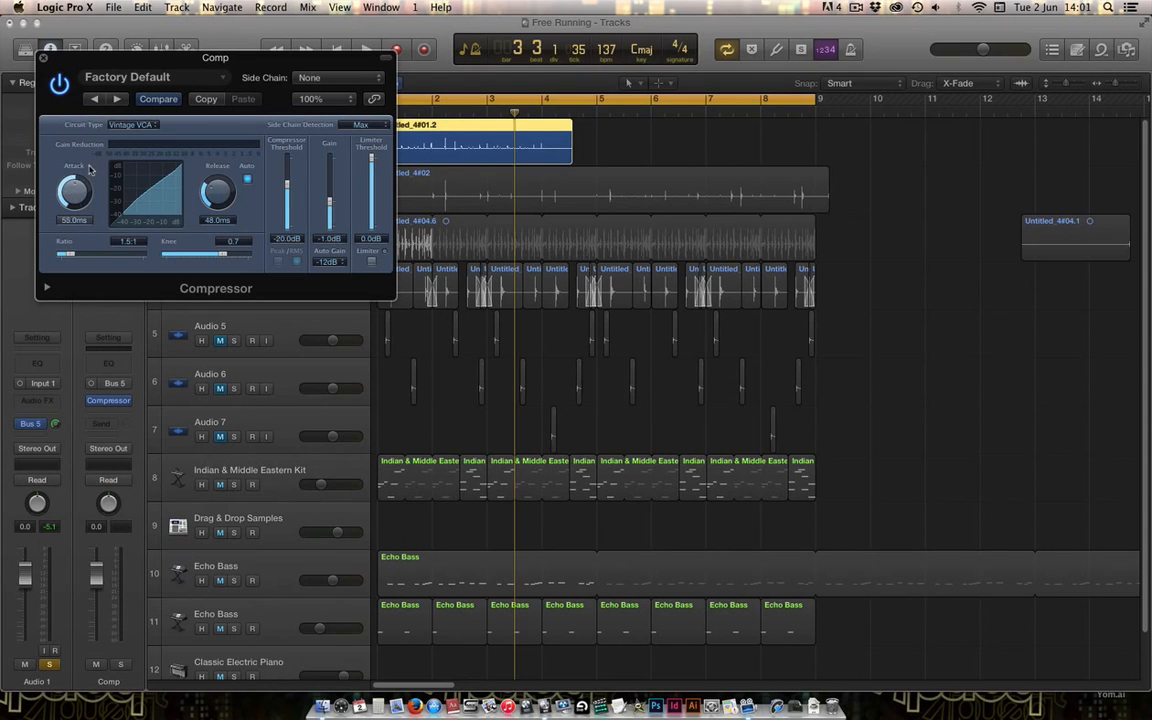
pyautogui.moveTo(83, 165); pyautogui.dragTo(84, 190)
pyautogui.moveTo(218, 163); pyautogui.dragTo(229, 206)
pyautogui.moveTo(66, 253); pyautogui.dragTo(127, 253)
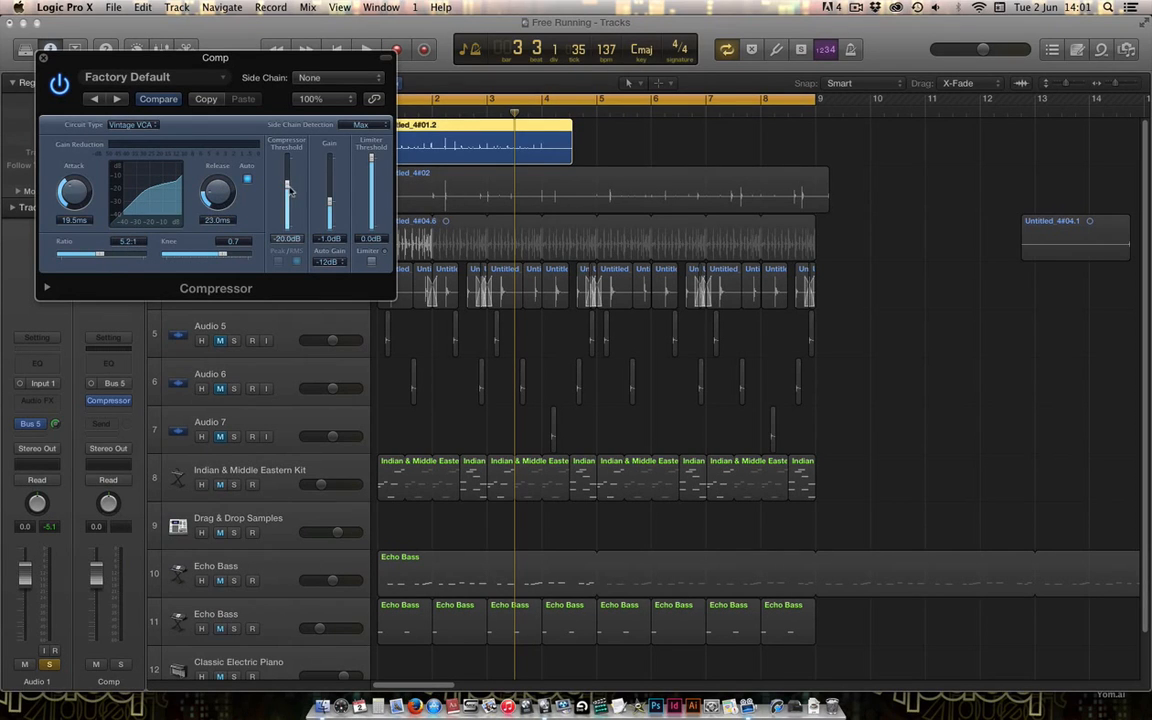
pyautogui.moveTo(289, 190); pyautogui.dragTo(287, 200)
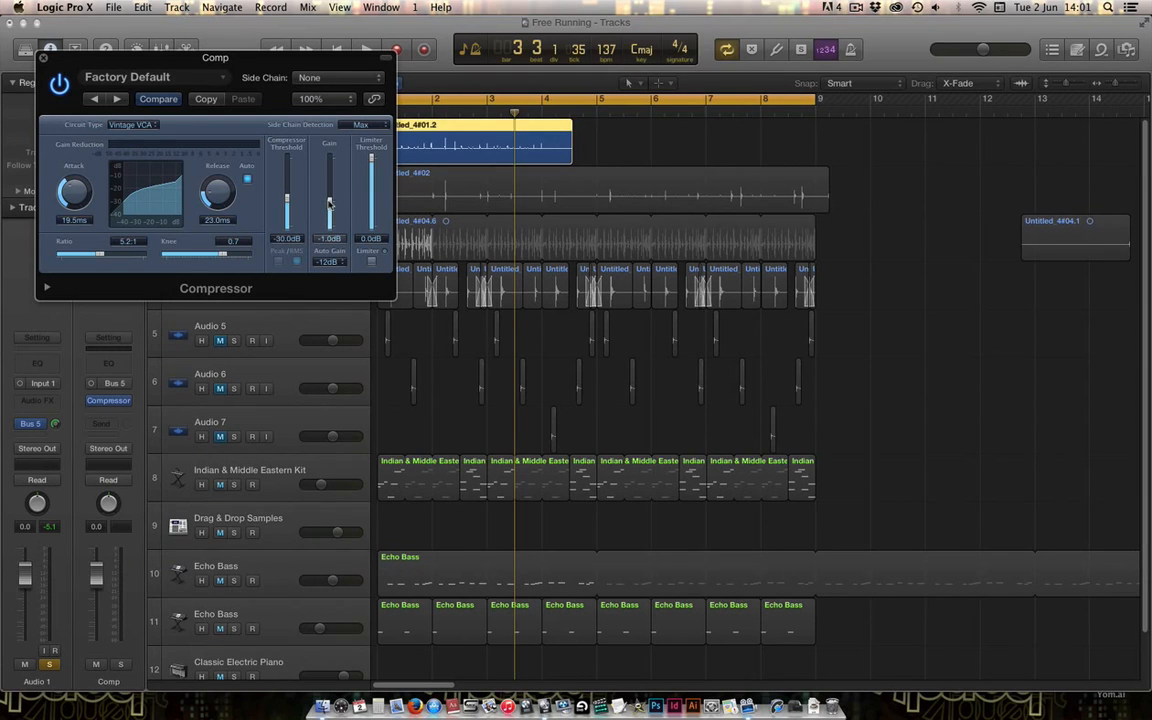
# Set the Comp channel's compressor to an 11.0:1 ratio, -40.0 dB threshold and 7.5 dB gain.
pyautogui.moveTo(332, 204); pyautogui.dragTo(331, 198)
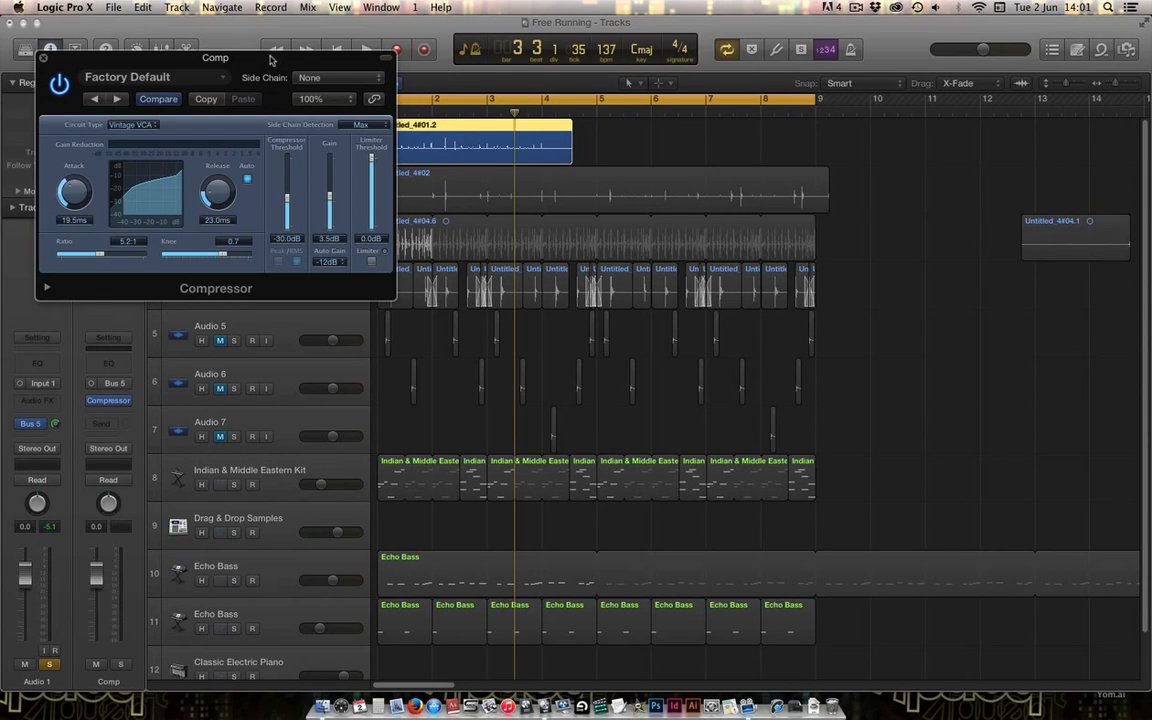
pyautogui.moveTo(270, 59); pyautogui.dragTo(950, 248)
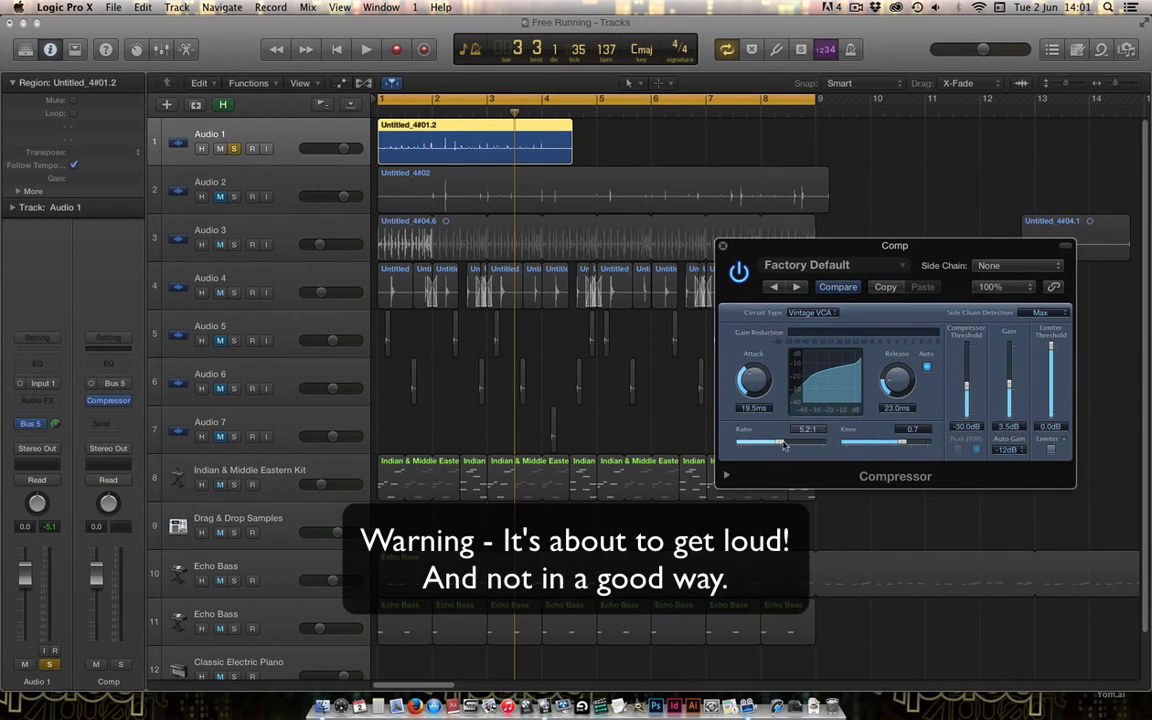
pyautogui.moveTo(786, 443); pyautogui.dragTo(796, 446)
pyautogui.moveTo(968, 390); pyautogui.dragTo(968, 404)
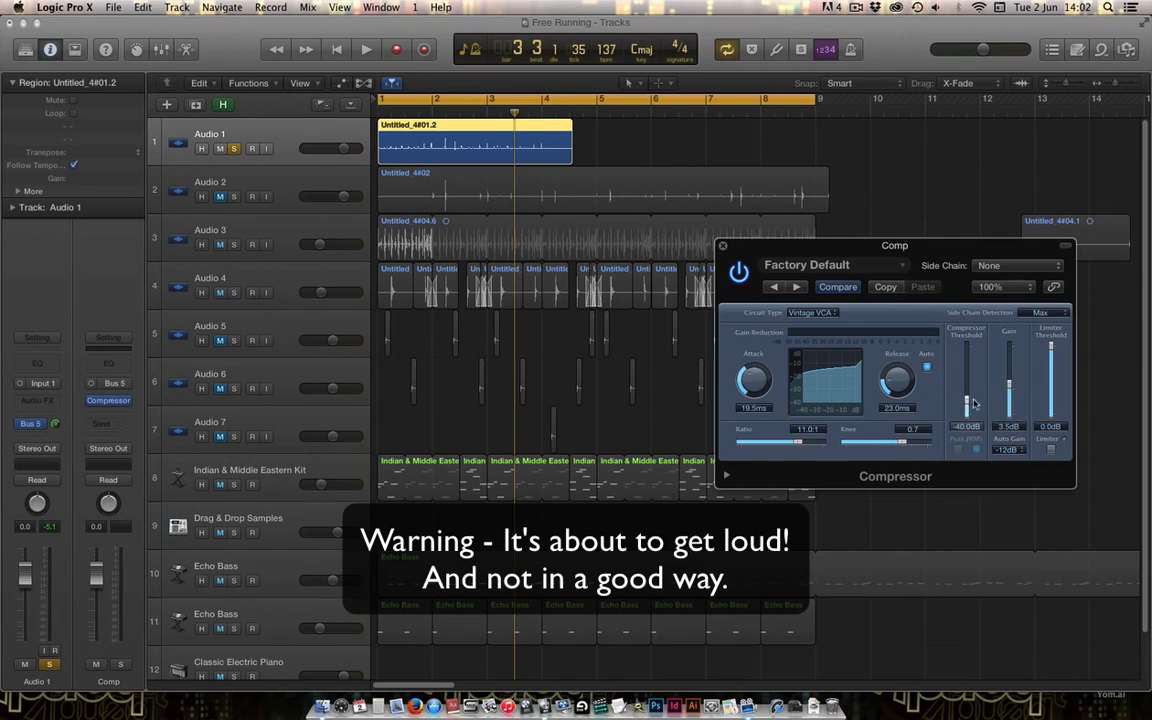
pyautogui.moveTo(1008, 385); pyautogui.dragTo(1008, 377)
# Audition the soloed Audio 1 with the compressed signal, and switch the solo to the Comp aux for playback on its own.
pyautogui.press('space')
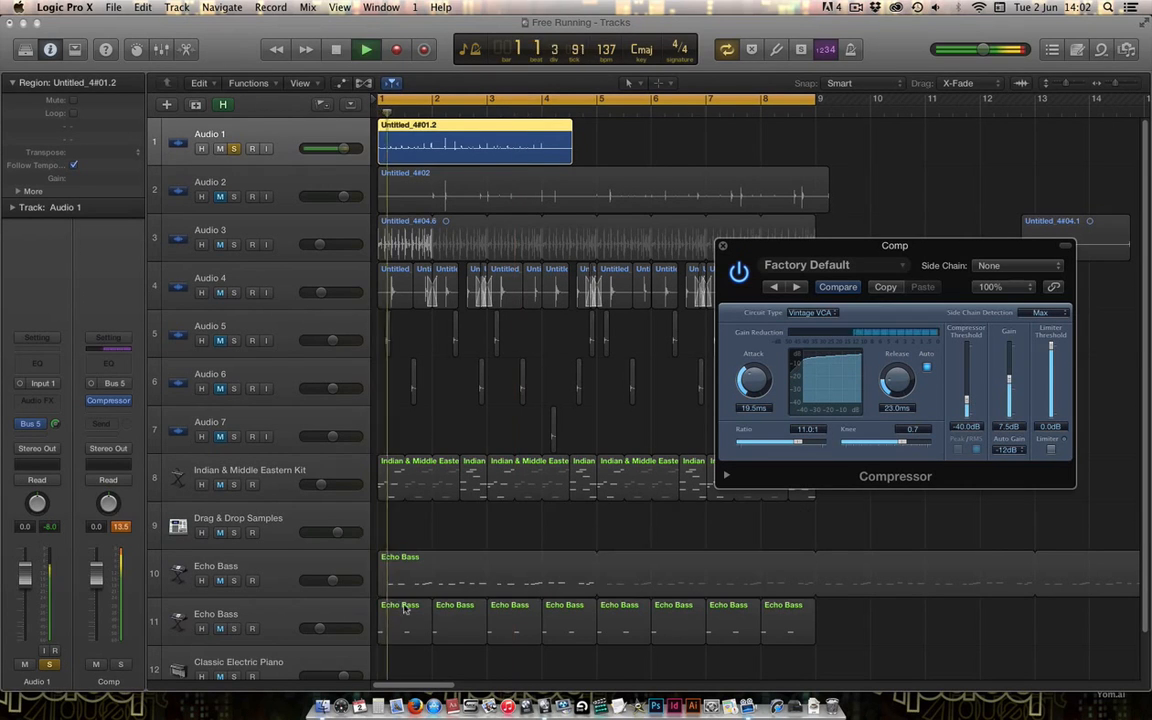
pyautogui.press('space')
pyautogui.click(49, 664)
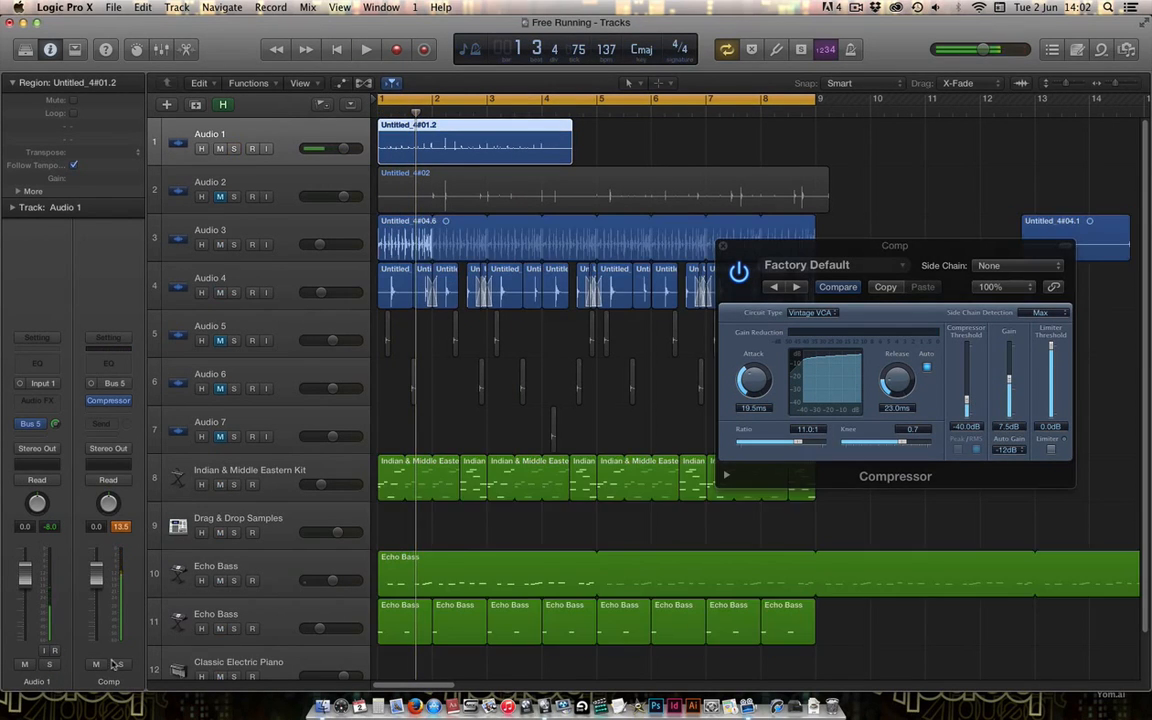
pyautogui.click(121, 663)
pyautogui.press('space')
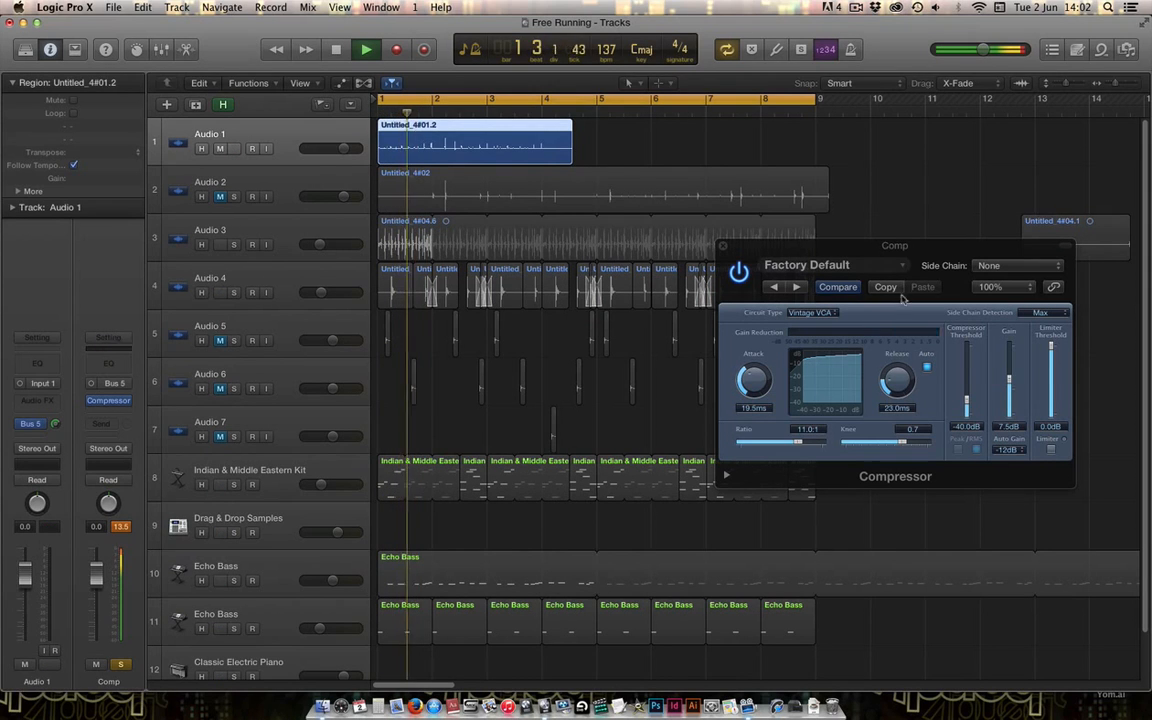
# Lower the compressor's gain to -3.5 dB, stop playback and clear the Comp channel's peak level reading.
pyautogui.moveTo(1009, 381); pyautogui.dragTo(1011, 393)
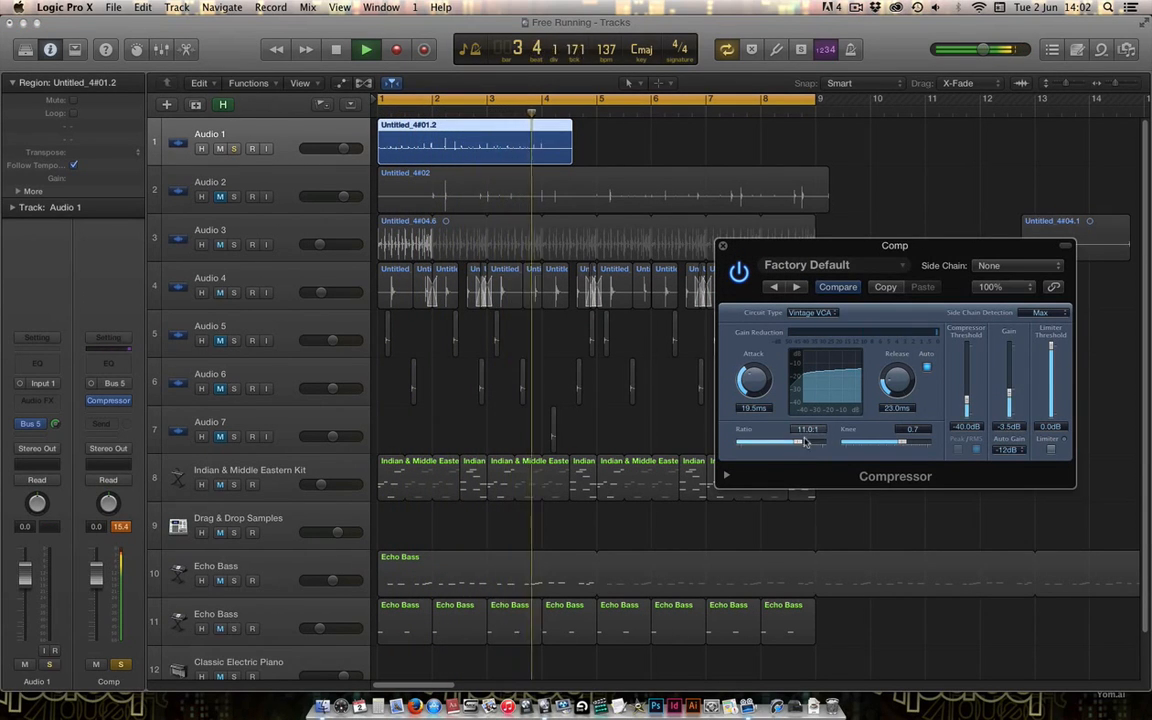
pyautogui.press('space')
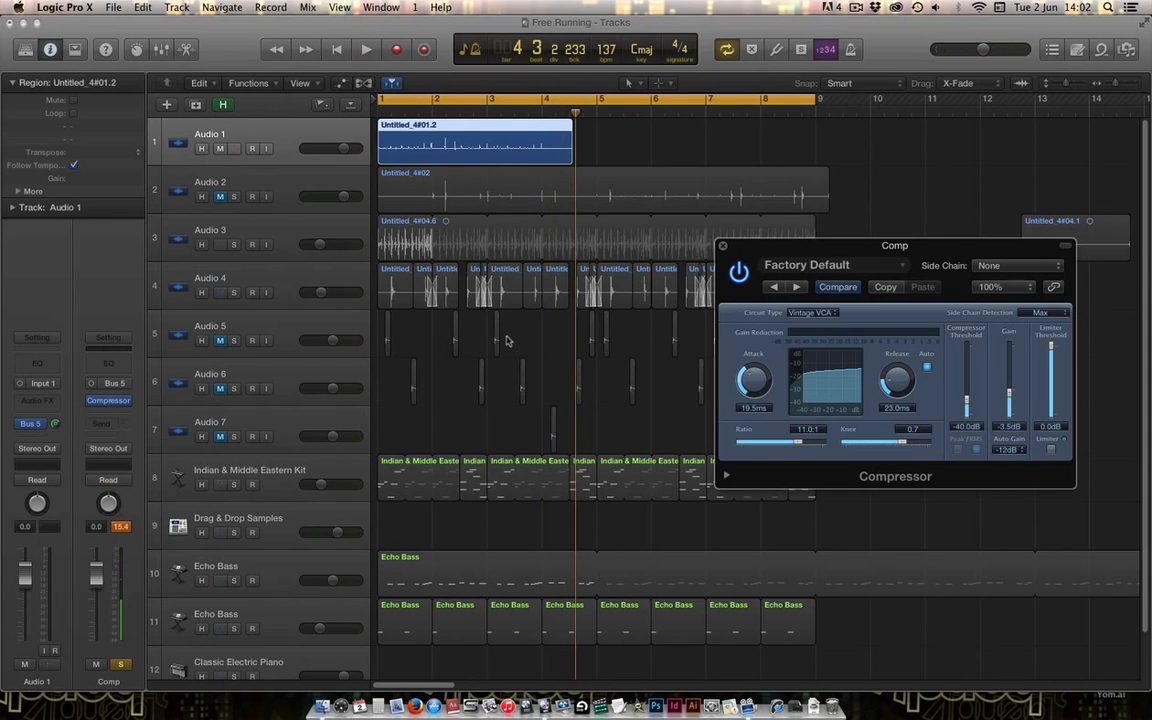
pyautogui.press('s')
pyautogui.click(120, 527)
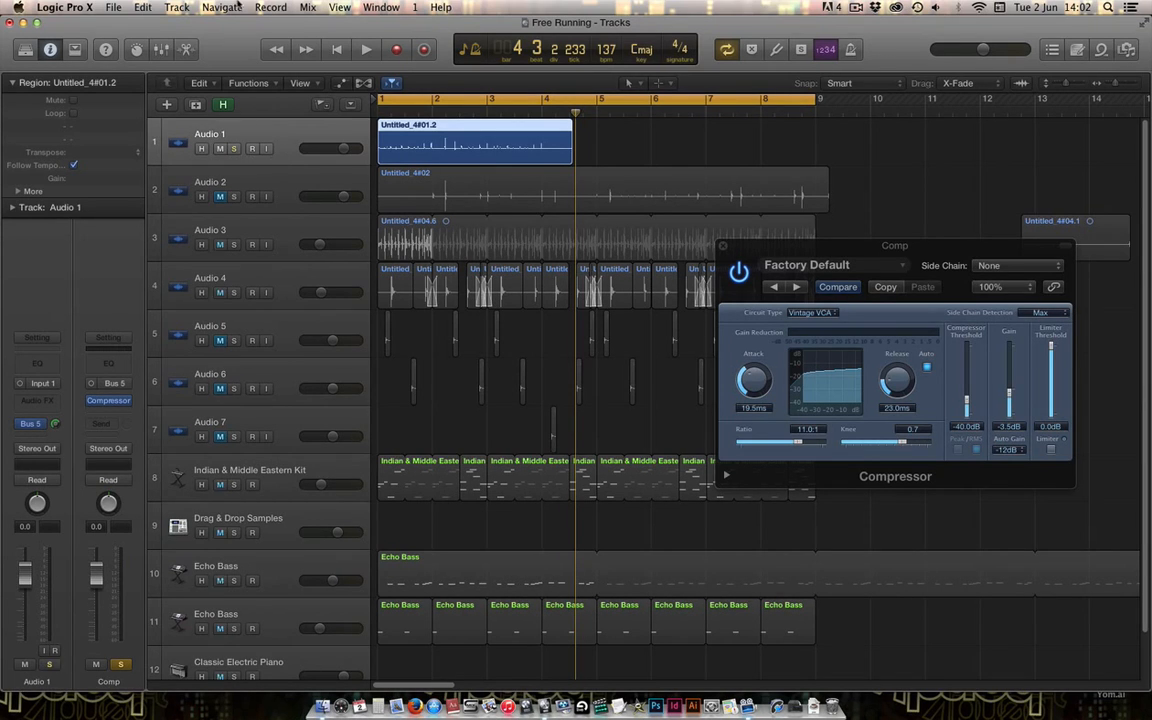
# Try duplicating the Audio 1 track with a copy of its region on the new track, and undo both changes.
pyautogui.click(196, 104)
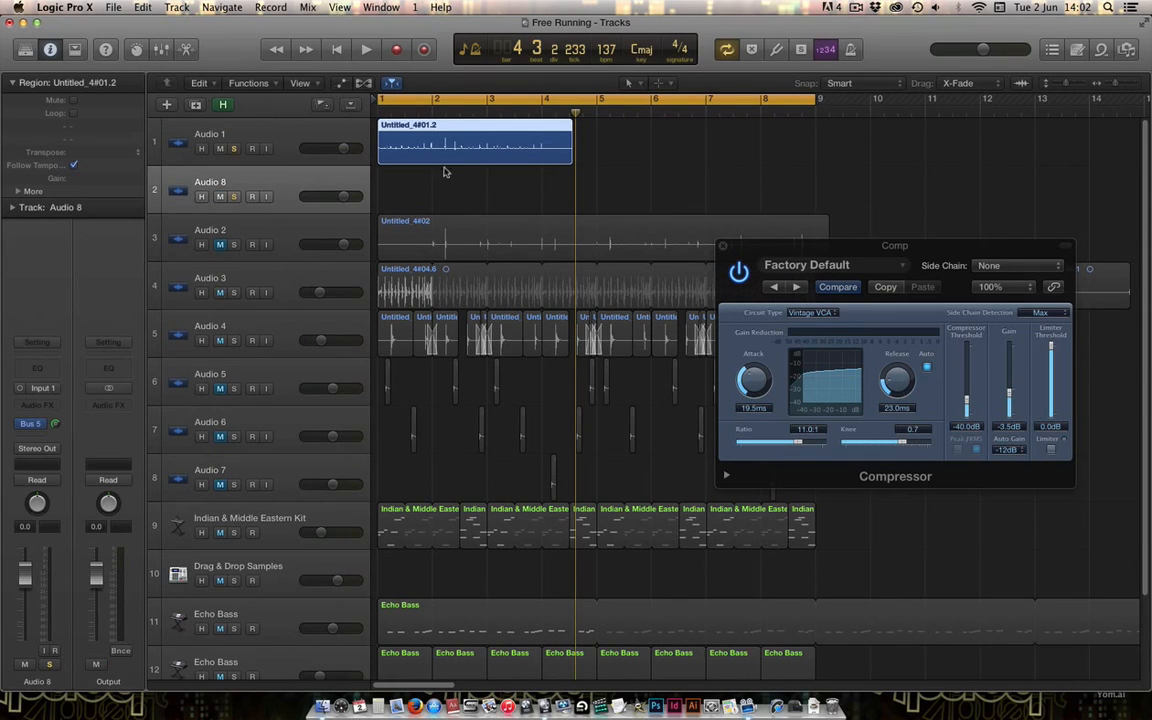
pyautogui.moveTo(435, 172); pyautogui.dragTo(435, 190)
pyautogui.press('s')
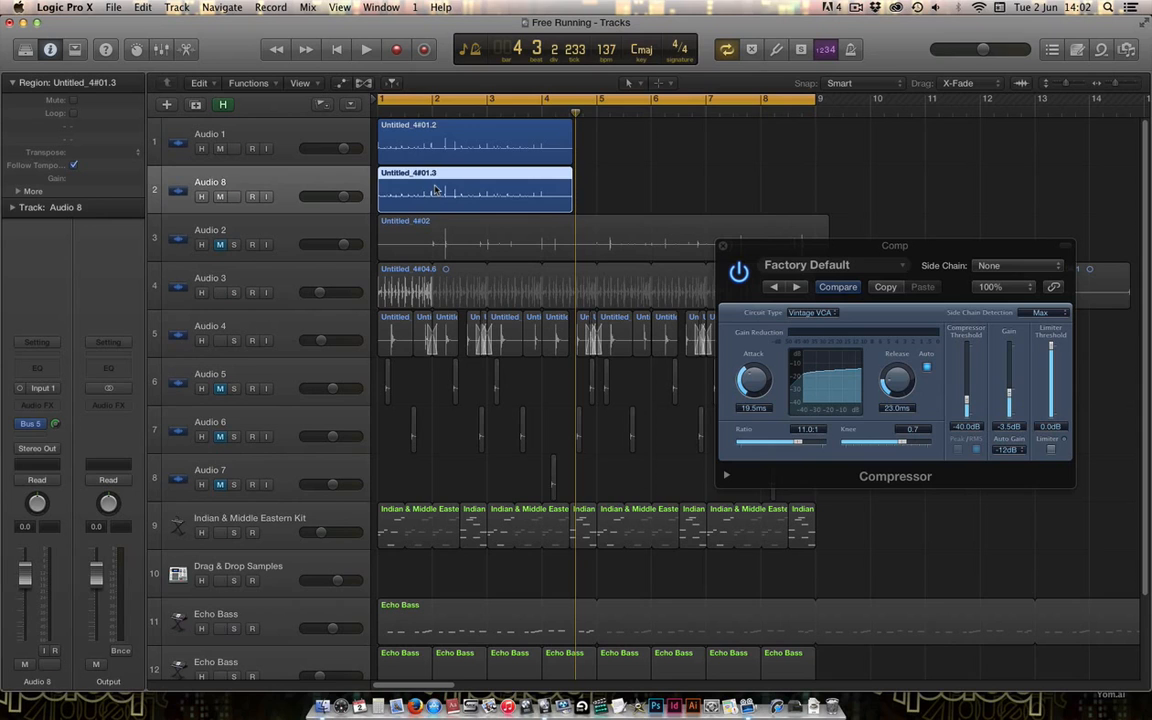
pyautogui.press('super+z')
pyautogui.press('super+z')
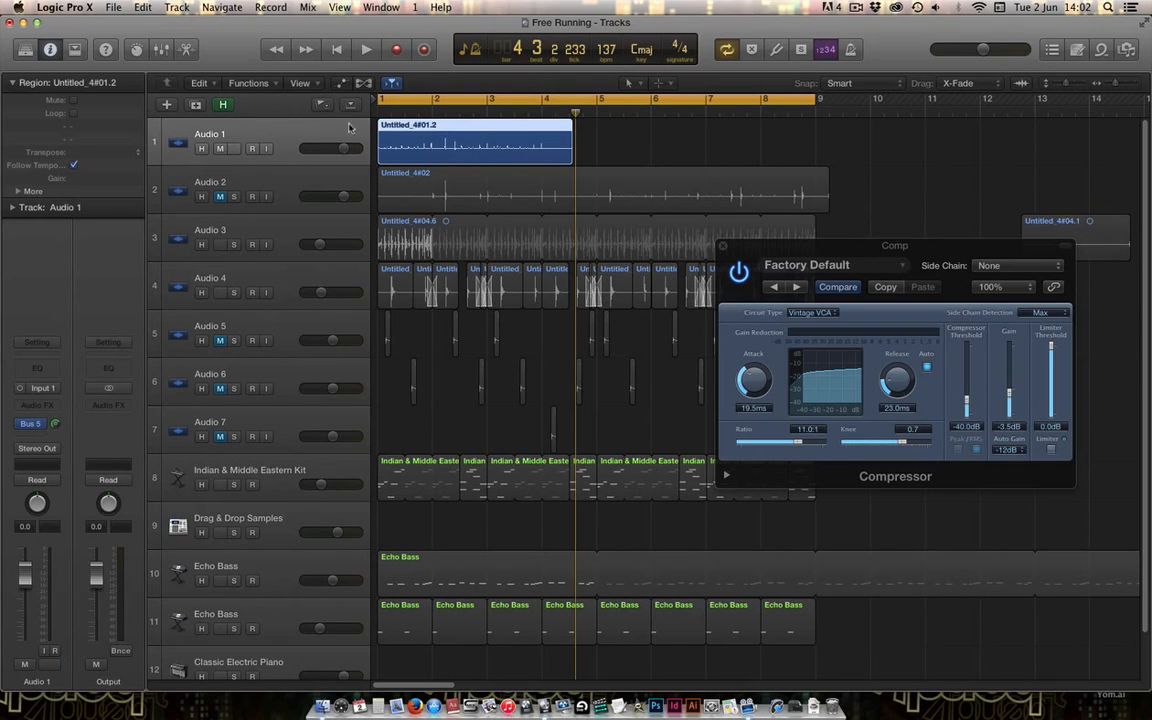
pyautogui.press('s')
pyautogui.press('s')
# Try out Audio 1's Bus 5 send level with the Comp compressor bypassed, and restore the default send level and the compressor.
pyautogui.click(29, 425)
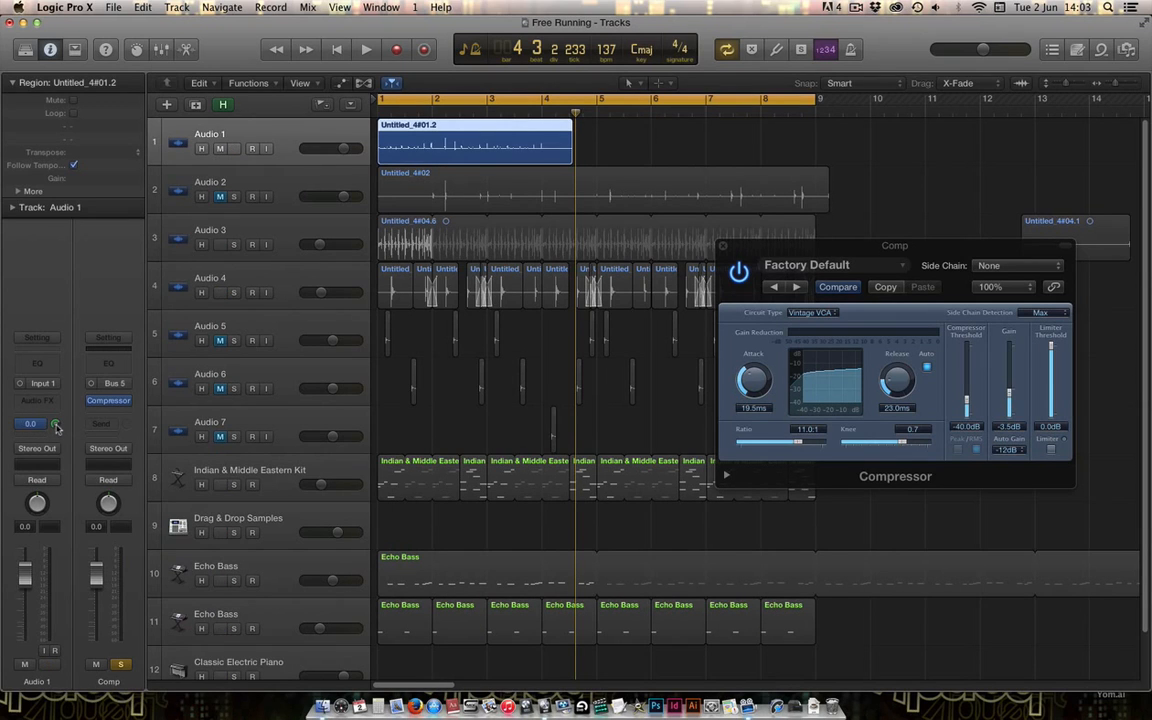
pyautogui.click(56, 426)
pyautogui.moveTo(56, 426); pyautogui.dragTo(56, 442)
pyautogui.click(92, 402)
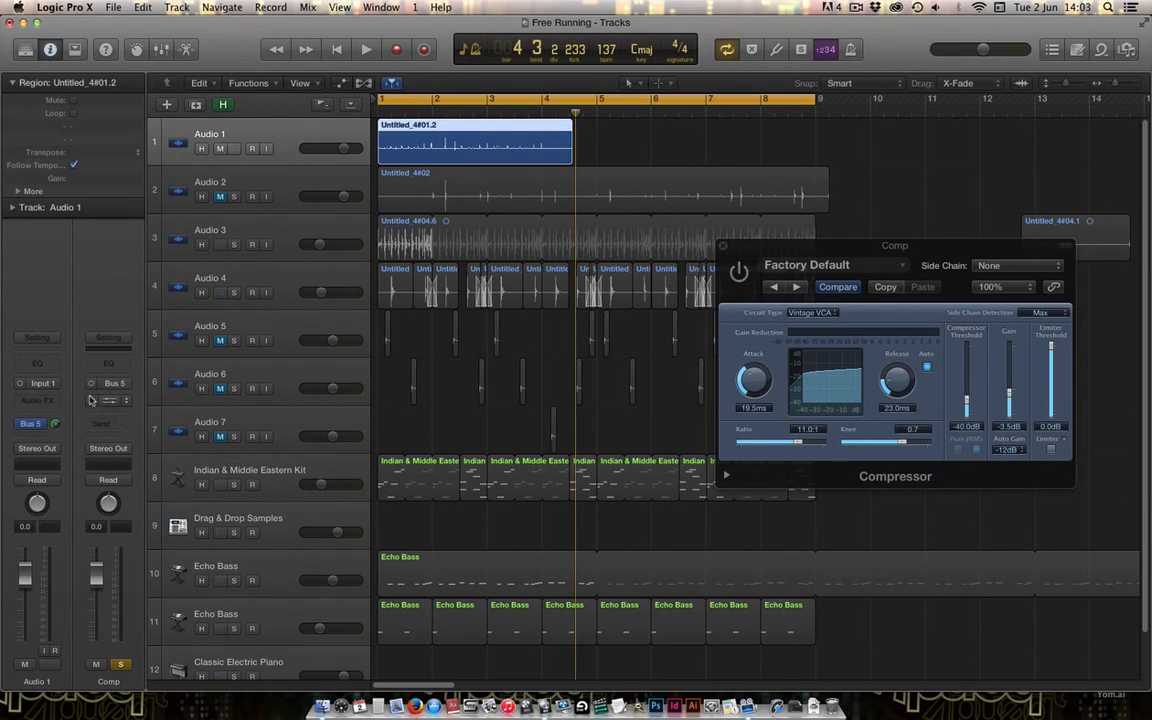
pyautogui.moveTo(92, 402)
pyautogui.moveTo(55, 425); pyautogui.dragTo(55, 431)
pyautogui.keyDown('alt'); pyautogui.click(55, 424); pyautogui.keyUp('alt')
pyautogui.click(91, 402)
# Close the compressor window, unsolo the Comp aux and pull its fader all the way down during playback.
pyautogui.click(723, 247)
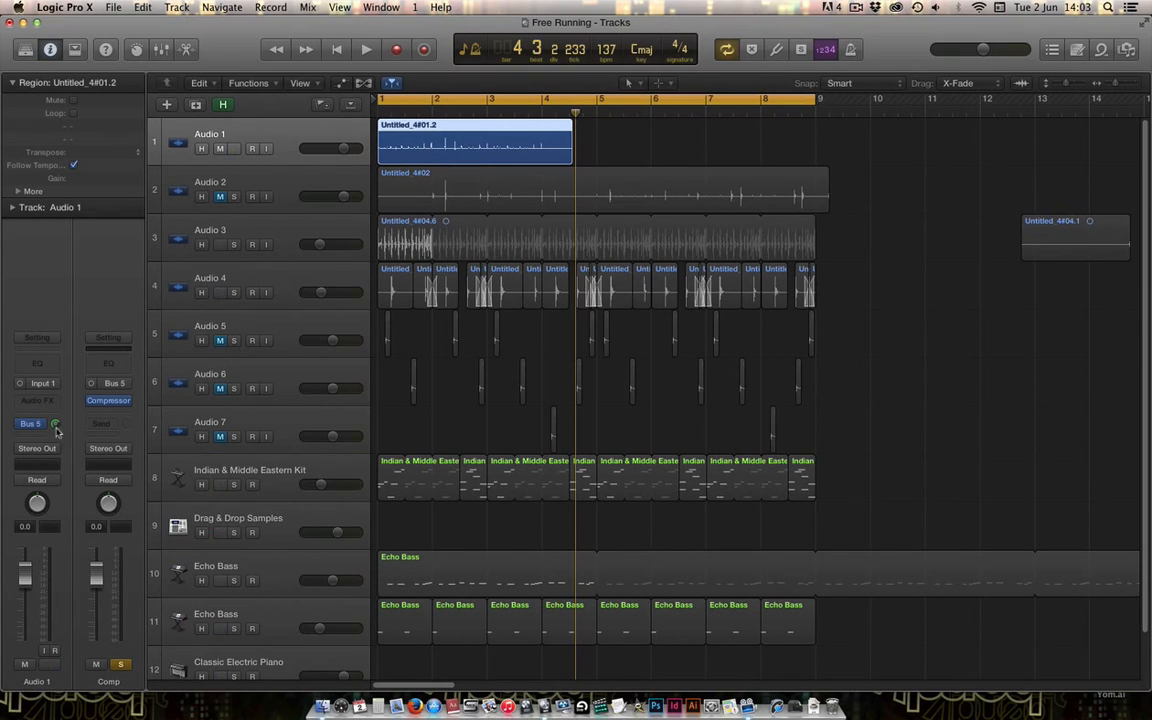
pyautogui.moveTo(56, 426); pyautogui.dragTo(56, 436)
pyautogui.moveTo(98, 579)
pyautogui.mouseDown()
pyautogui.moveTo(98, 621)
pyautogui.moveTo(98, 600)
pyautogui.mouseUp()
pyautogui.click(123, 665)
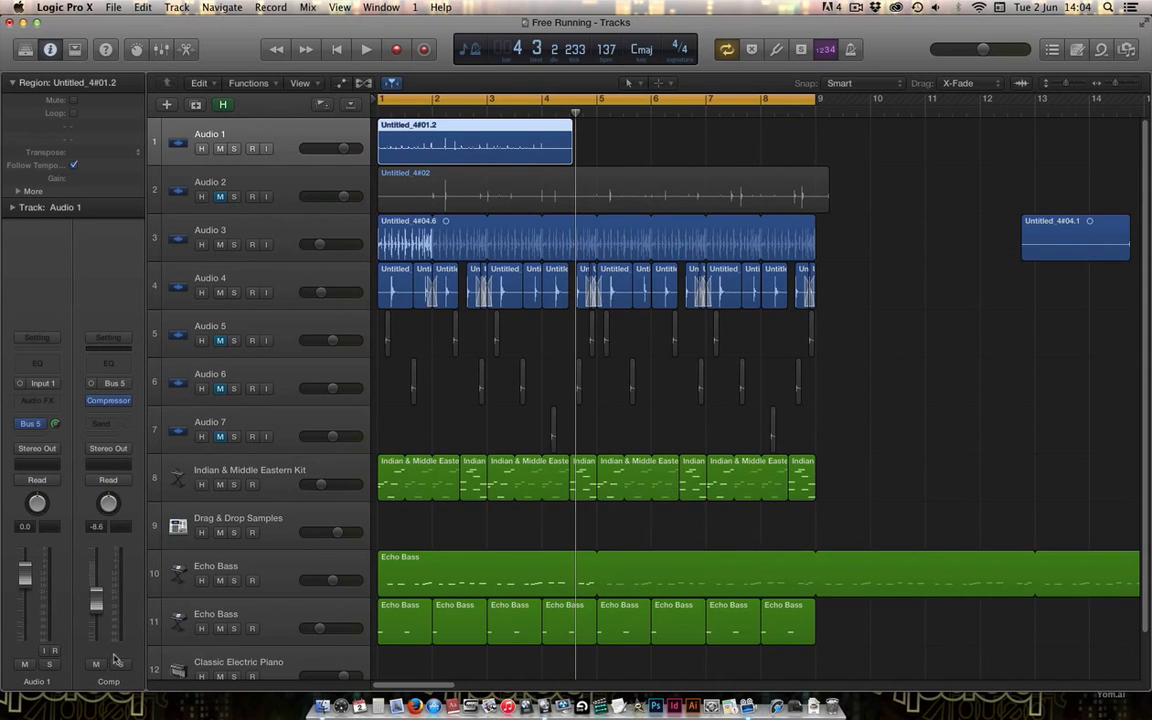
pyautogui.press('space')
pyautogui.moveTo(98, 600); pyautogui.dragTo(96, 635)
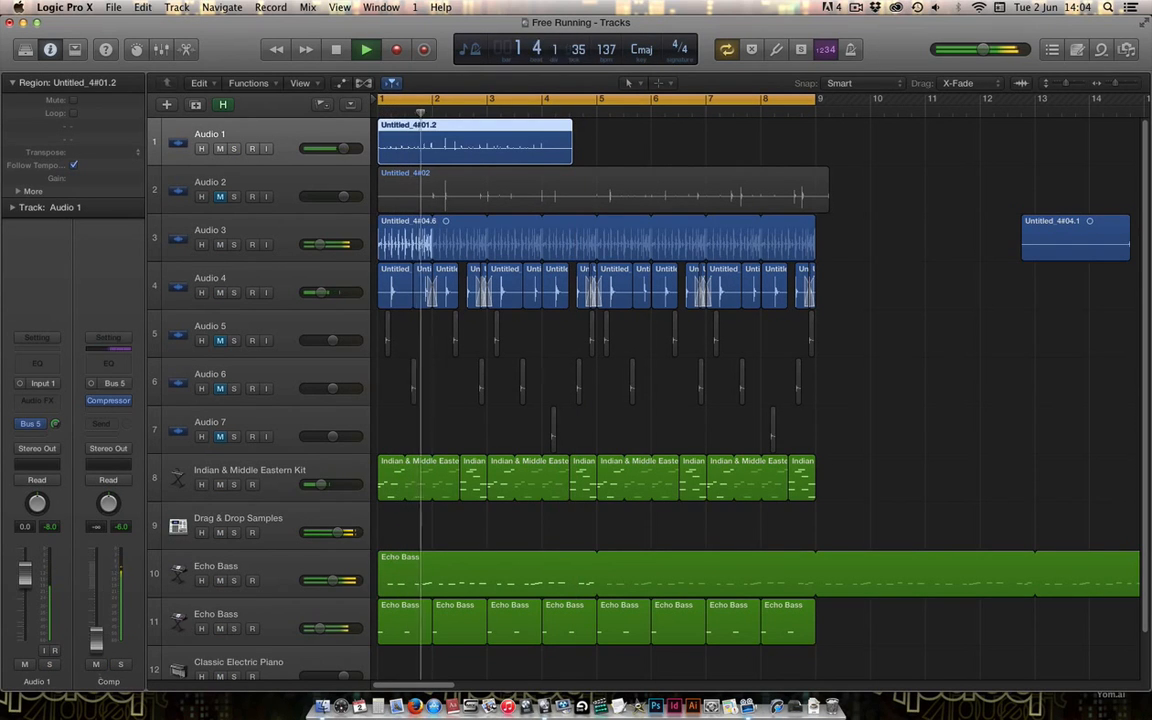
# Solo Audio 1 and the Comp aux together and restart playback from the beginning.
pyautogui.click(232, 149)
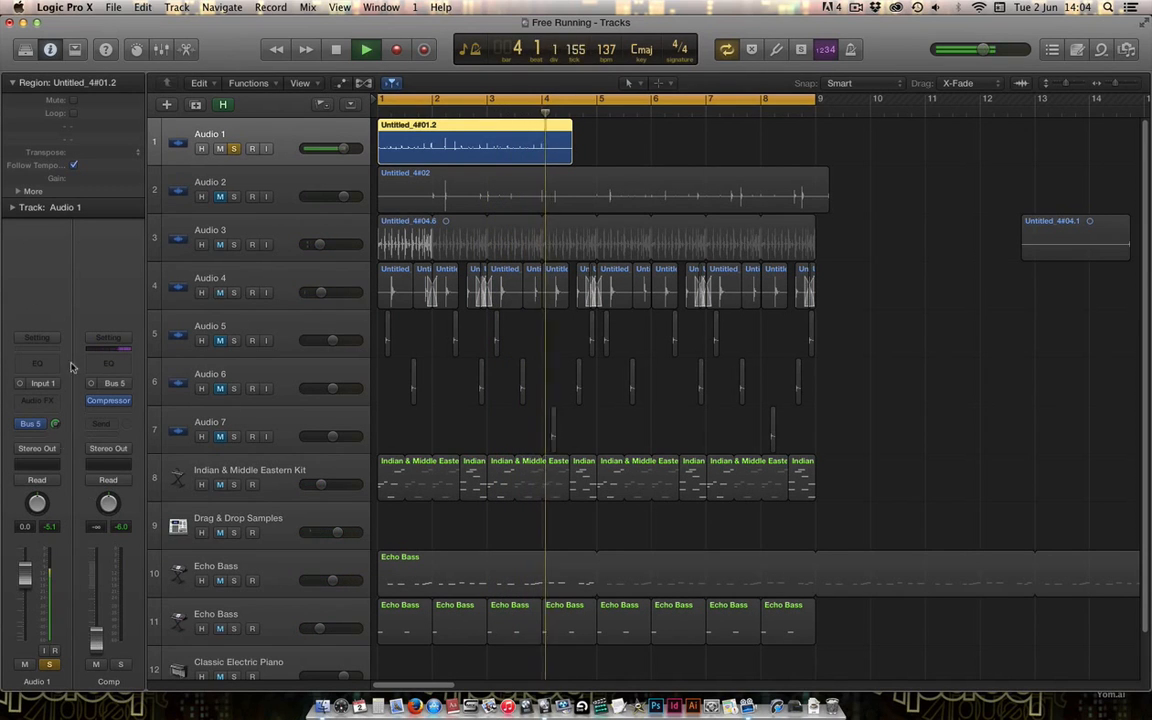
pyautogui.click(120, 664)
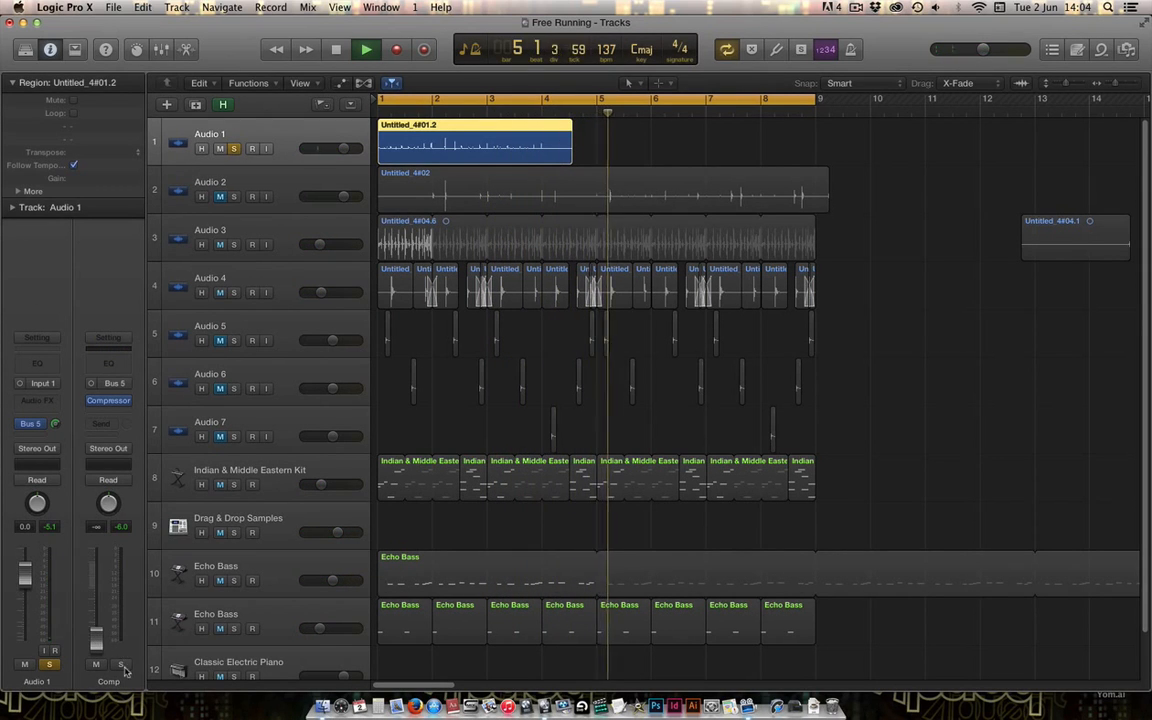
pyautogui.press('space')
pyautogui.press('space')
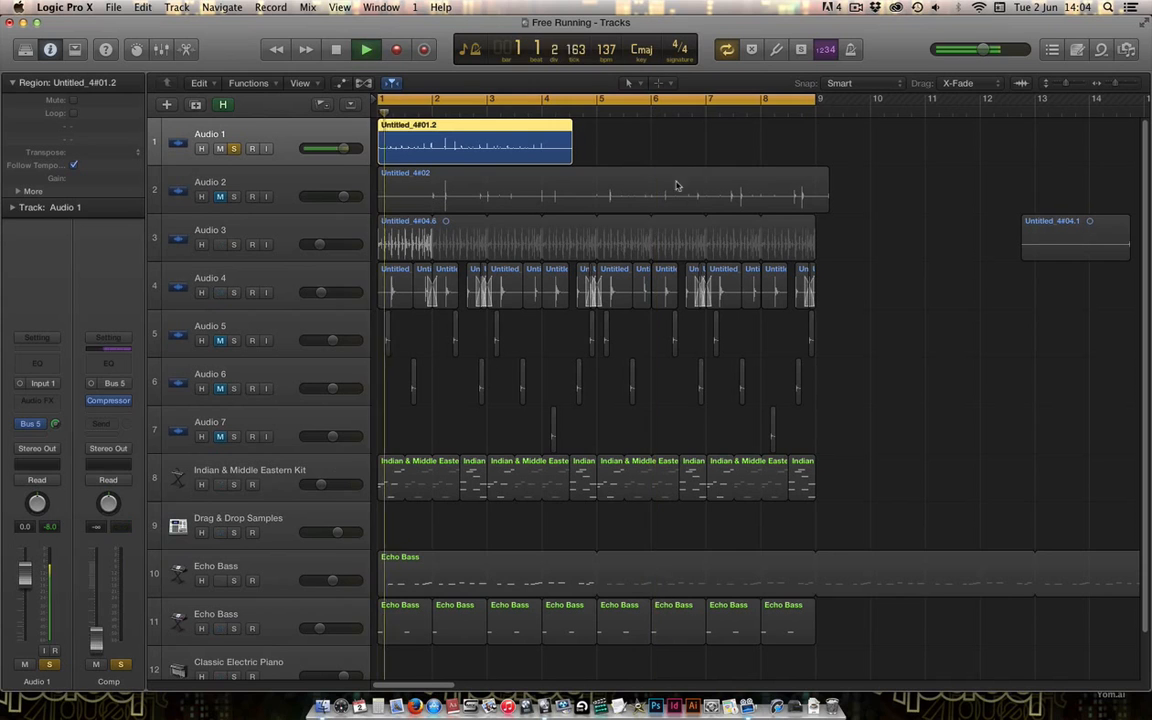
# Shorten the cycle range to end at bar 4 and raise the Comp fader to about -11.6 dB while it plays.
pyautogui.moveTo(817, 99); pyautogui.dragTo(545, 180)
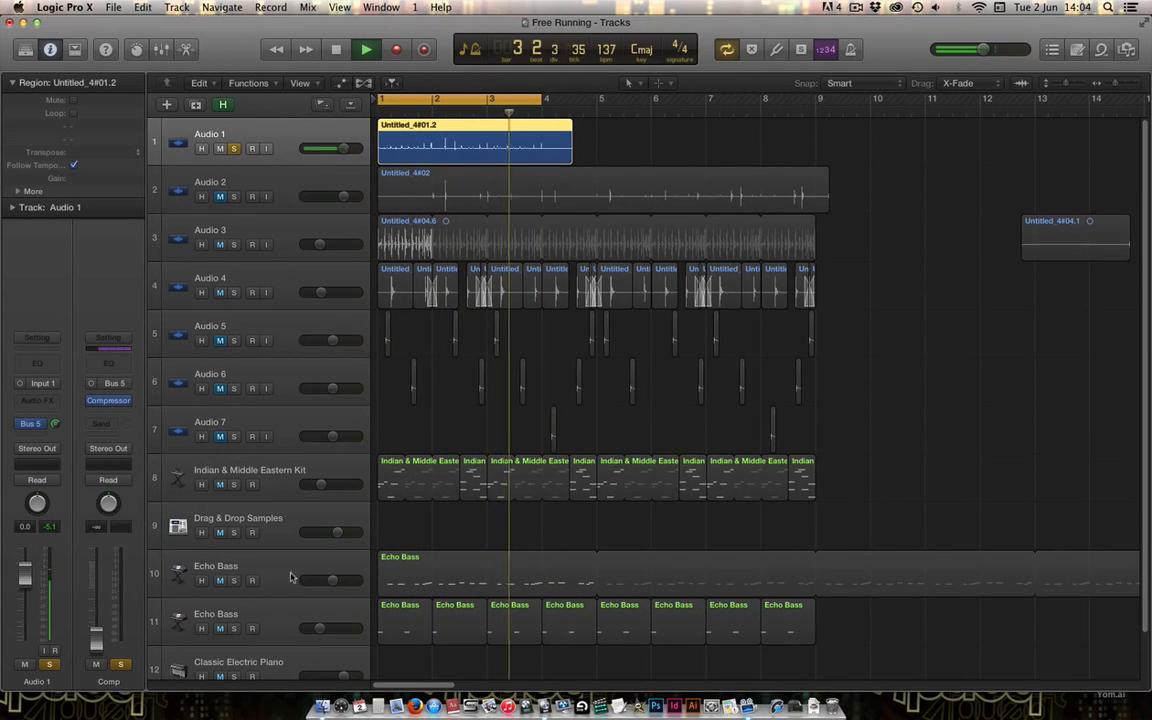
pyautogui.press('space')
pyautogui.press('space')
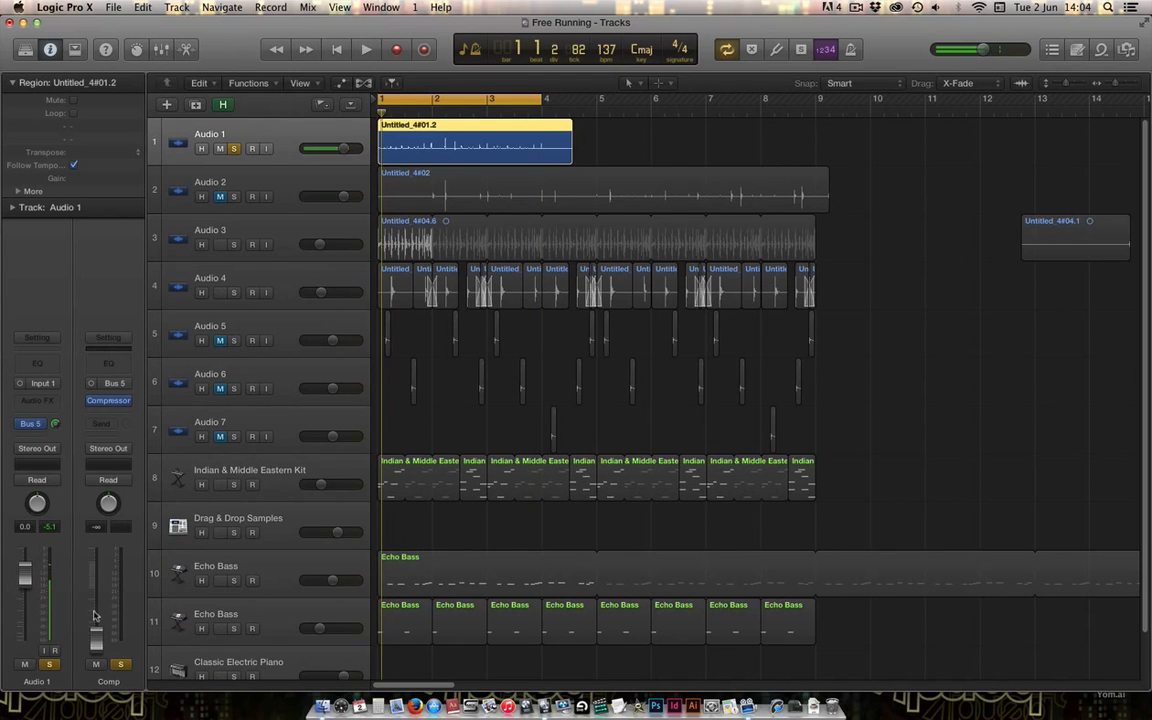
pyautogui.moveTo(96, 640); pyautogui.dragTo(96, 605)
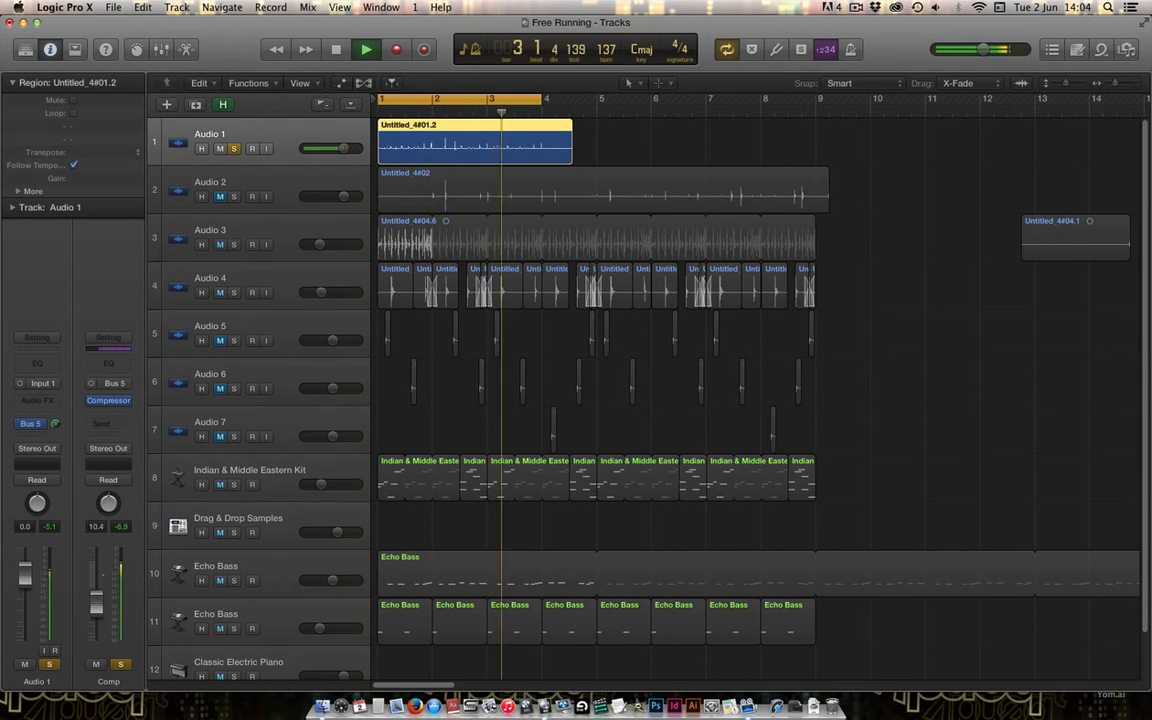
pyautogui.press('space')
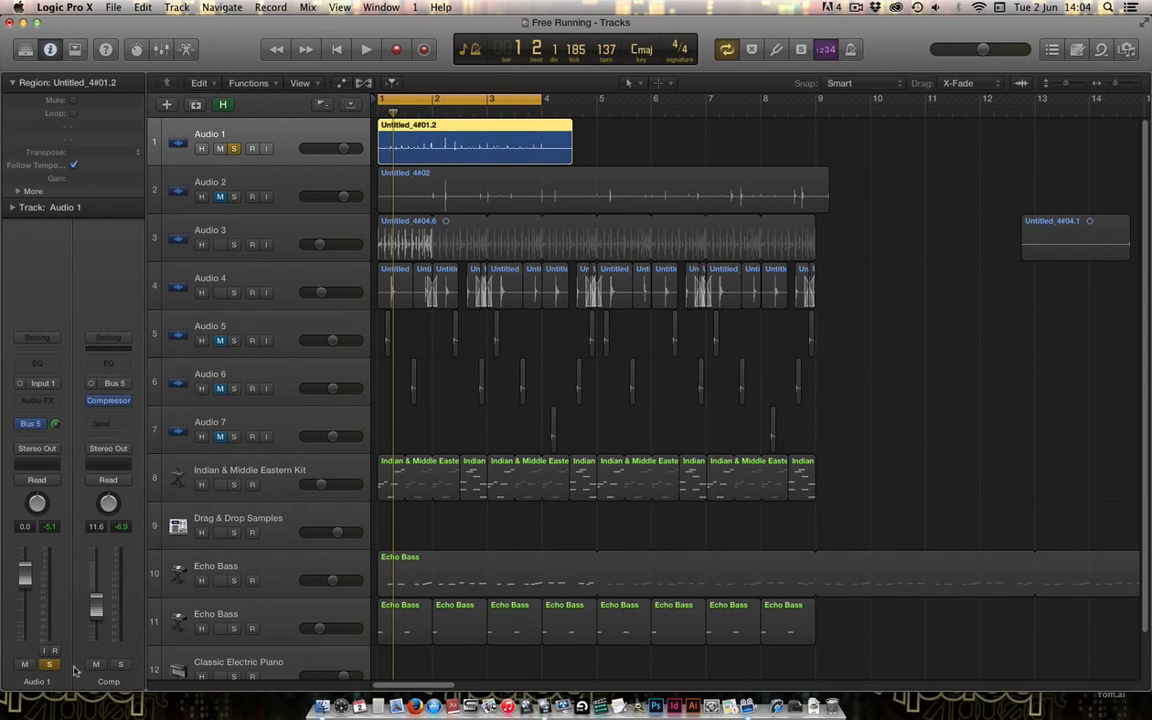
# Insert a Bitcrusher after the compressor on the Comp aux and set it to 28x downsampling and 26.0 dB drive.
pyautogui.click(108, 411)
pyautogui.moveTo(158, 500)
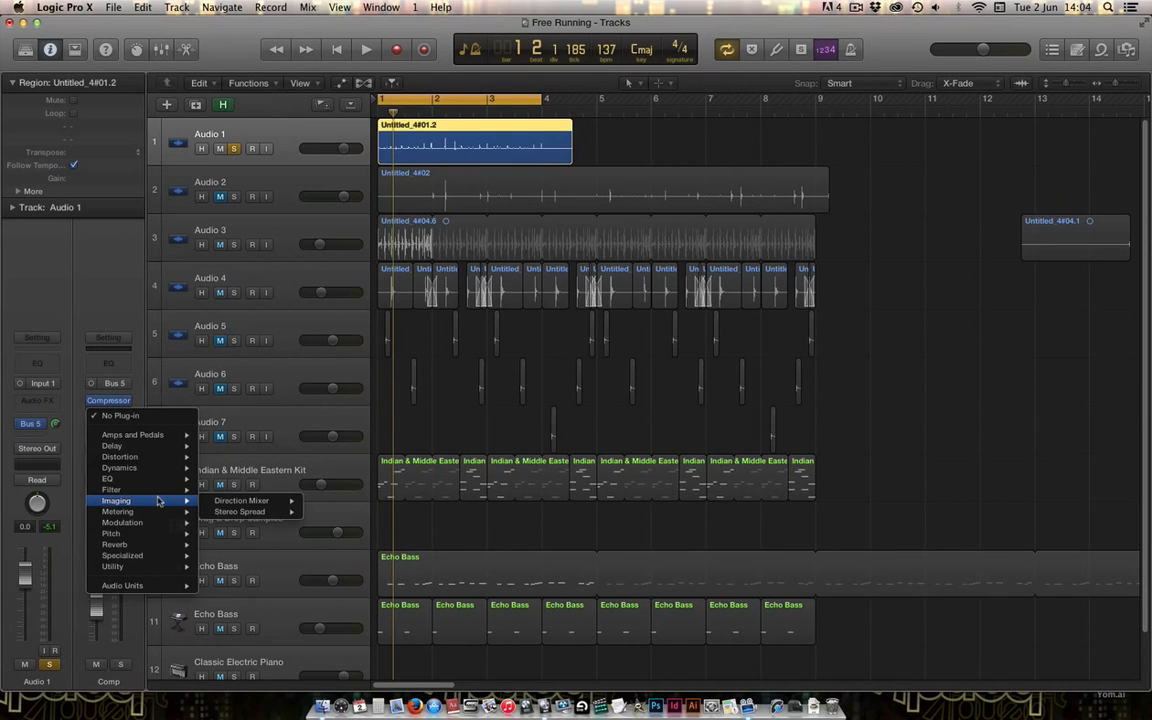
pyautogui.moveTo(151, 459)
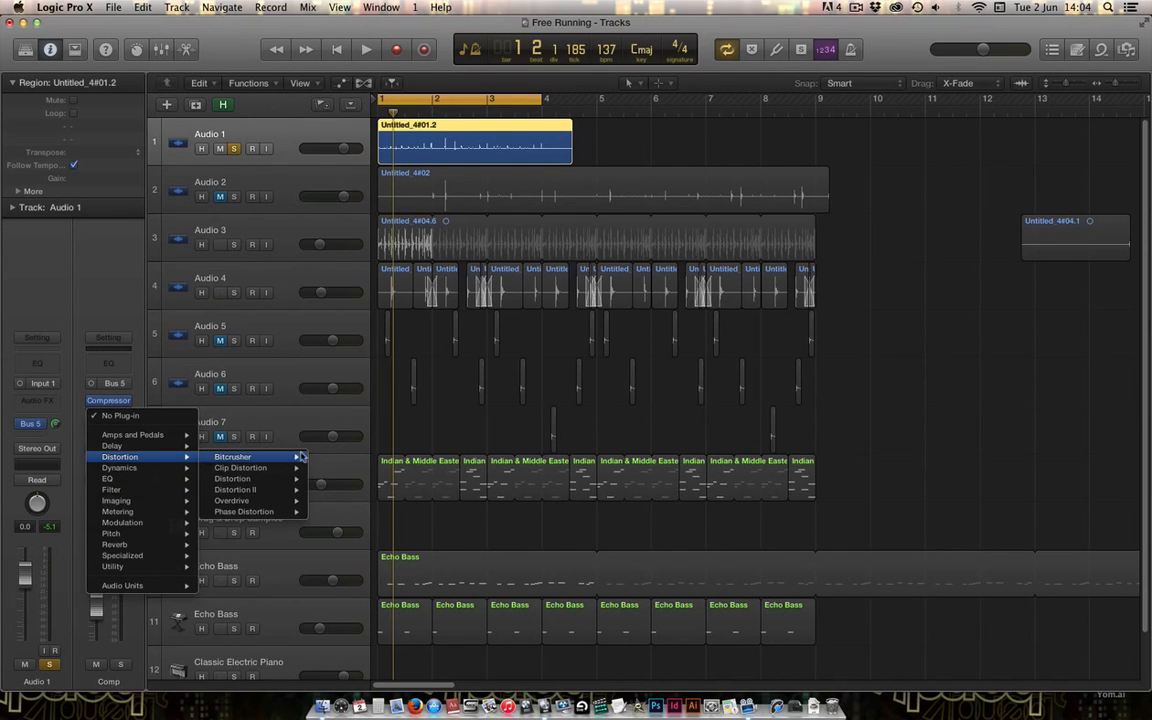
pyautogui.moveTo(255, 457)
pyautogui.click(333, 460)
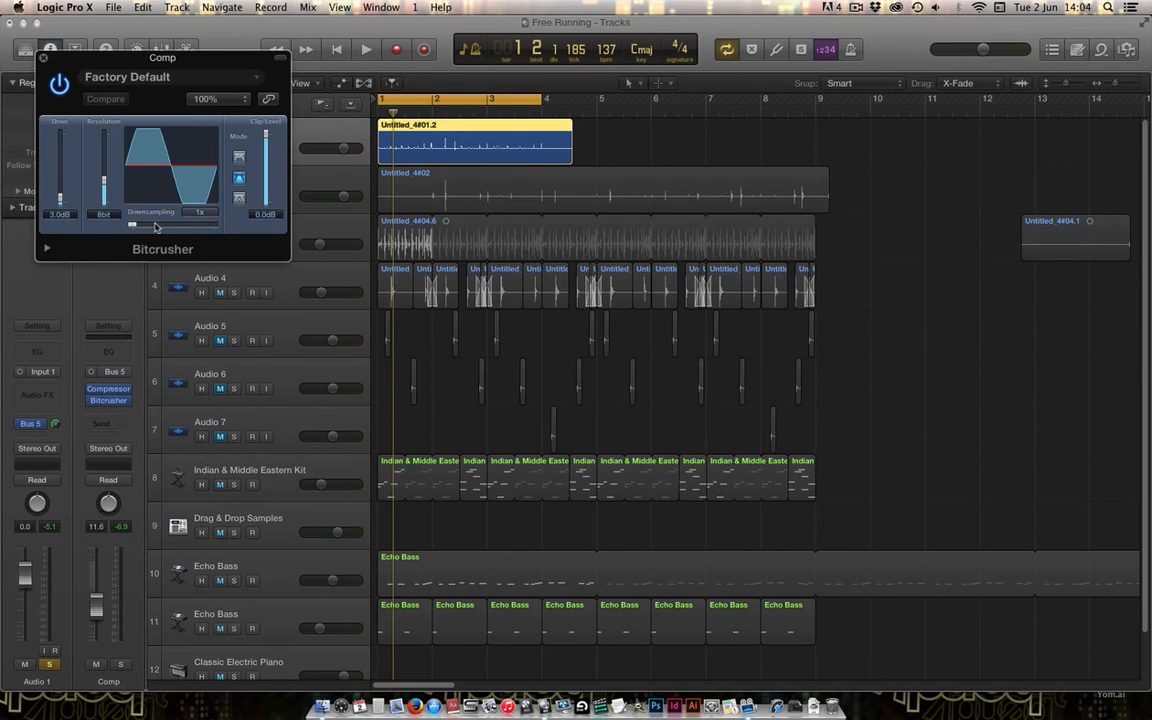
pyautogui.moveTo(131, 226); pyautogui.dragTo(190, 225)
pyautogui.moveTo(60, 200); pyautogui.dragTo(60, 155)
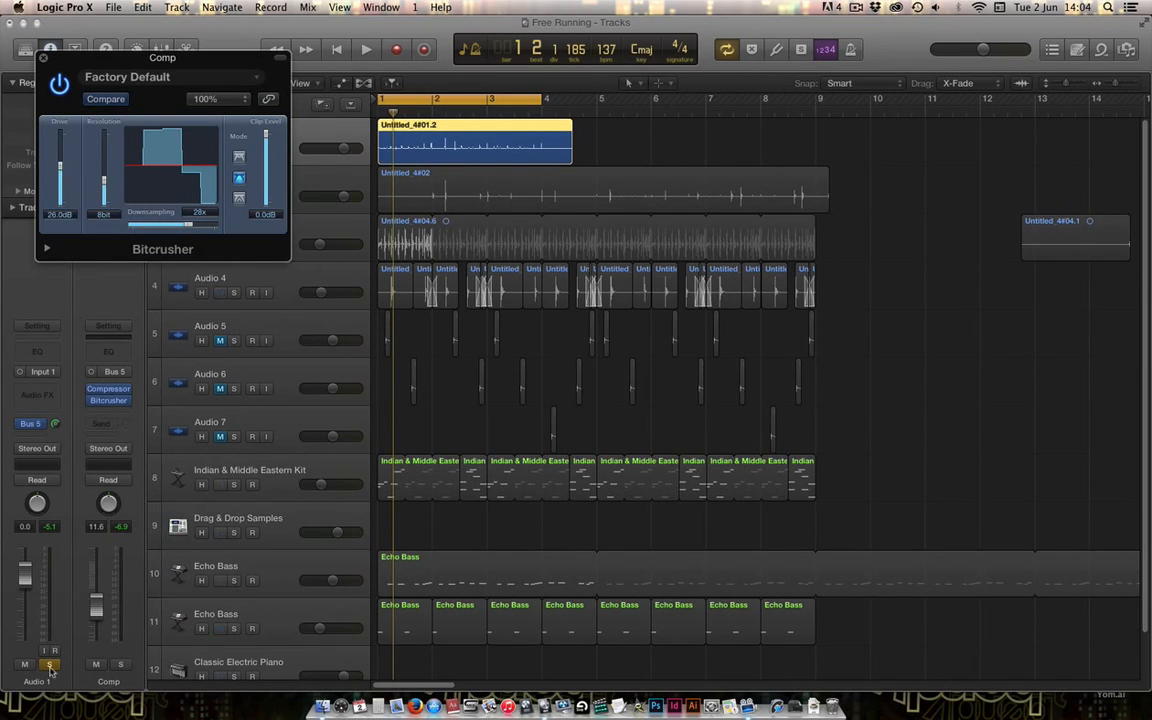
# Solo the Comp aux instead of Audio 1, audition the bitcrushed signal and close the Bitcrusher window.
pyautogui.click(49, 664)
pyautogui.click(121, 664)
pyautogui.press('space')
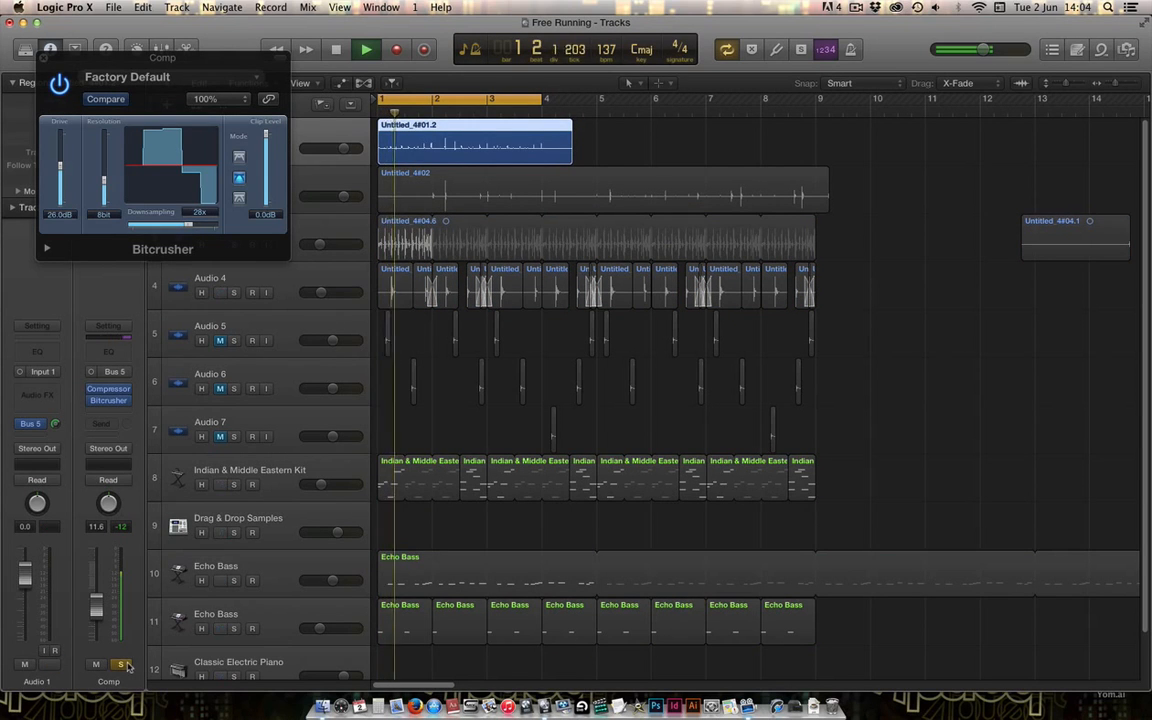
pyautogui.press('space')
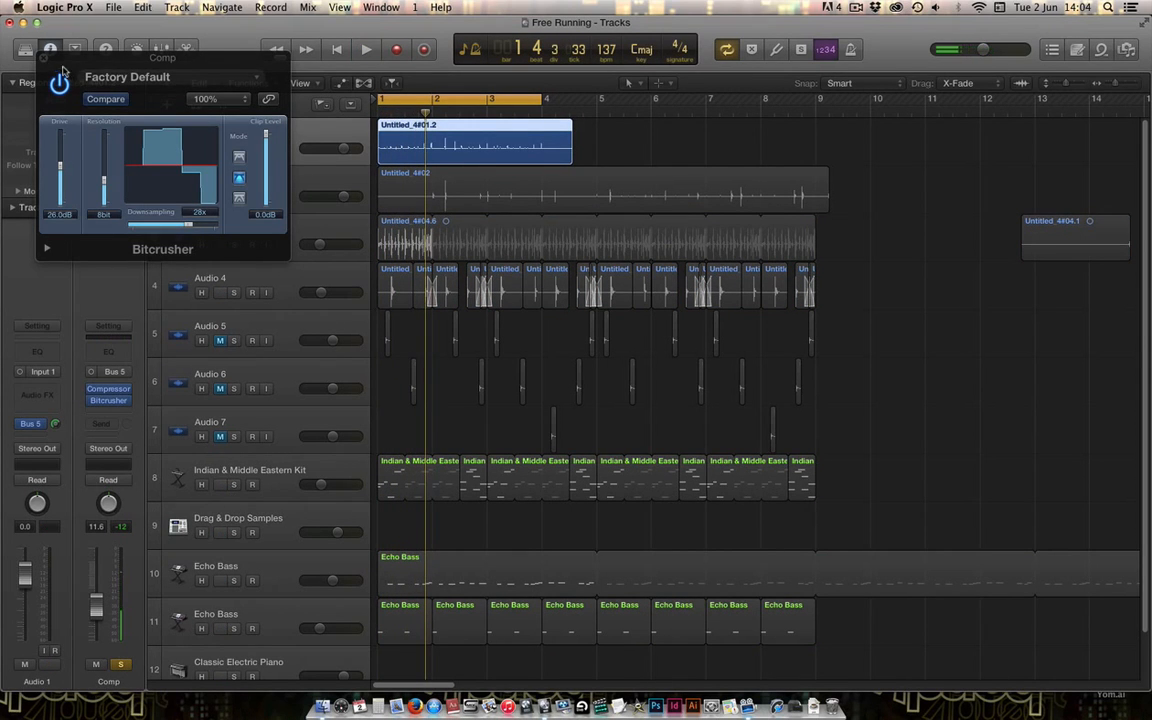
pyautogui.click(44, 57)
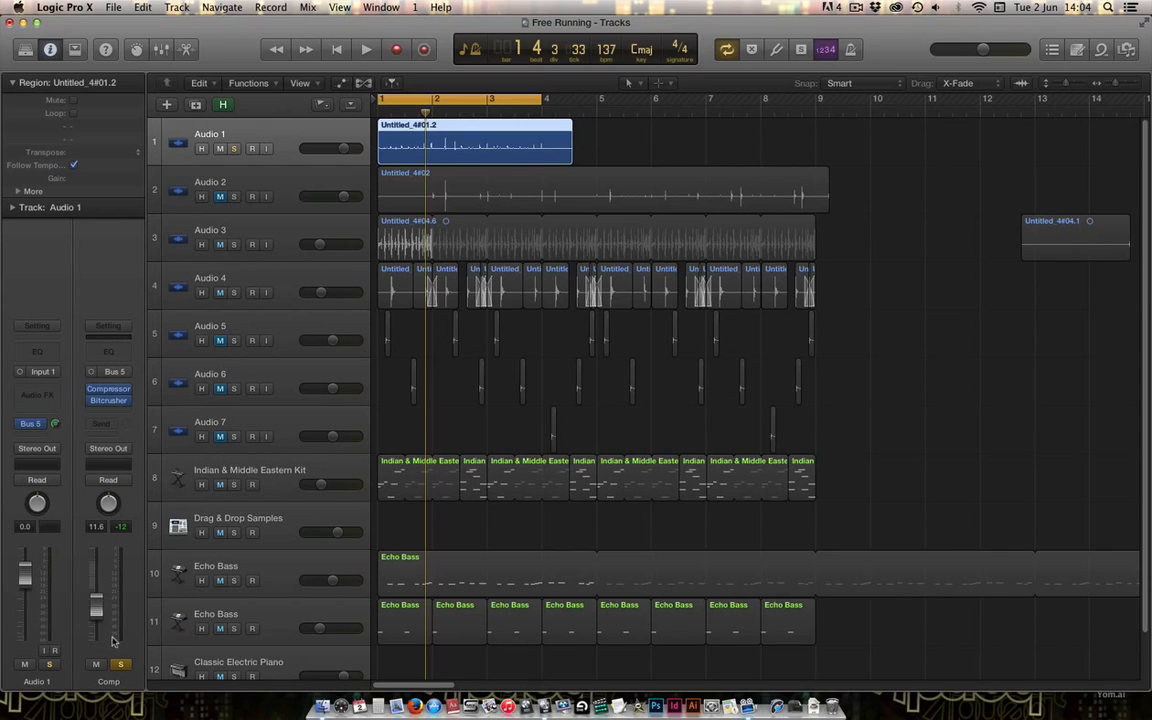
# Unsolo the Comp aux and mute it to audition the full mix without the parallel effect.
pyautogui.click(121, 664)
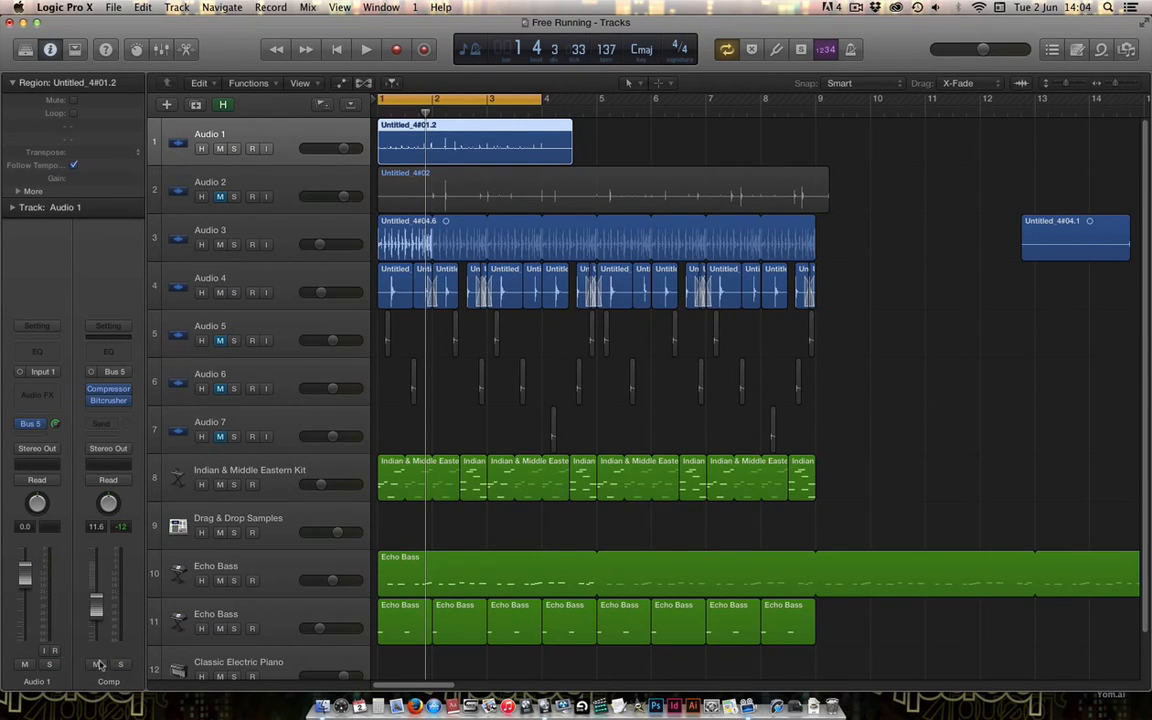
pyautogui.click(97, 664)
pyautogui.press('space')
pyautogui.press('space')
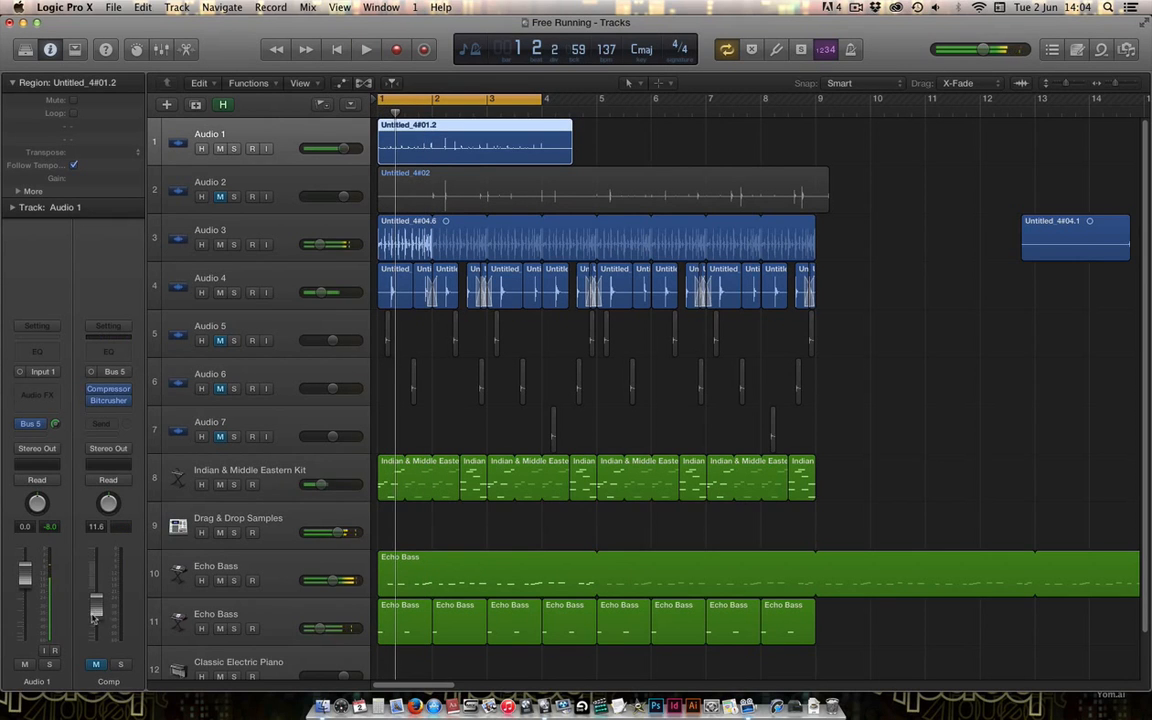
# Unmute the Comp aux, pull its fader all the way down and start playback of the full mix.
pyautogui.click(97, 662)
pyautogui.moveTo(97, 609); pyautogui.dragTo(97, 644)
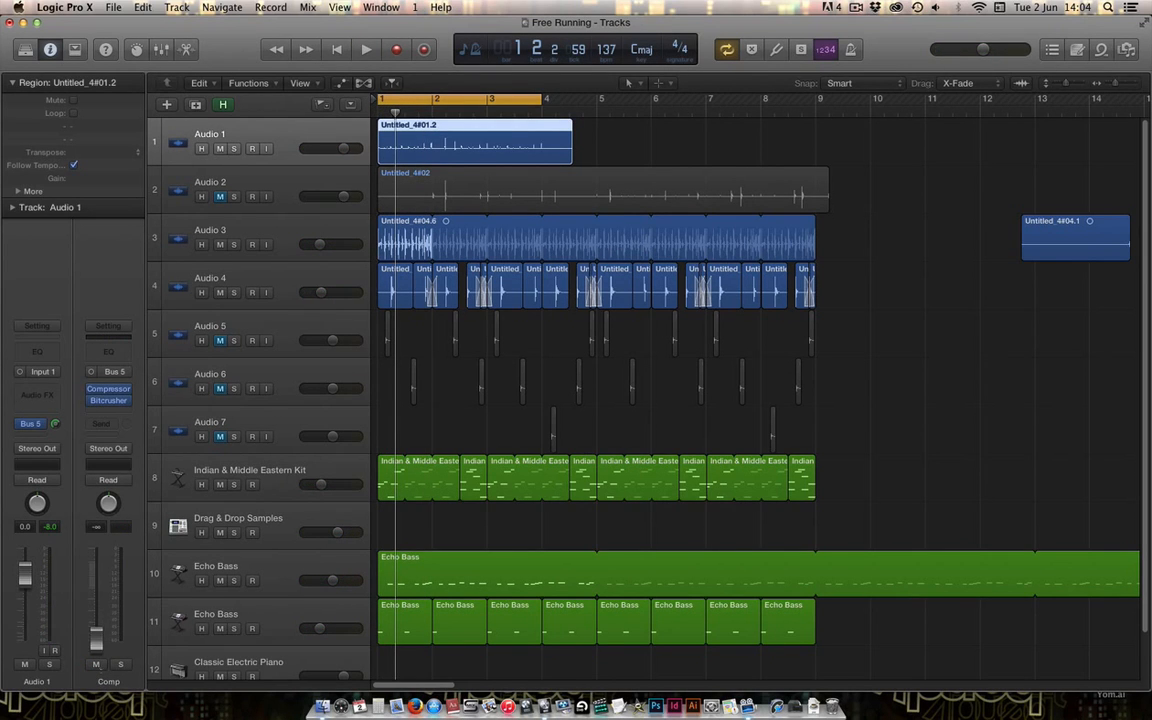
pyautogui.press('space')
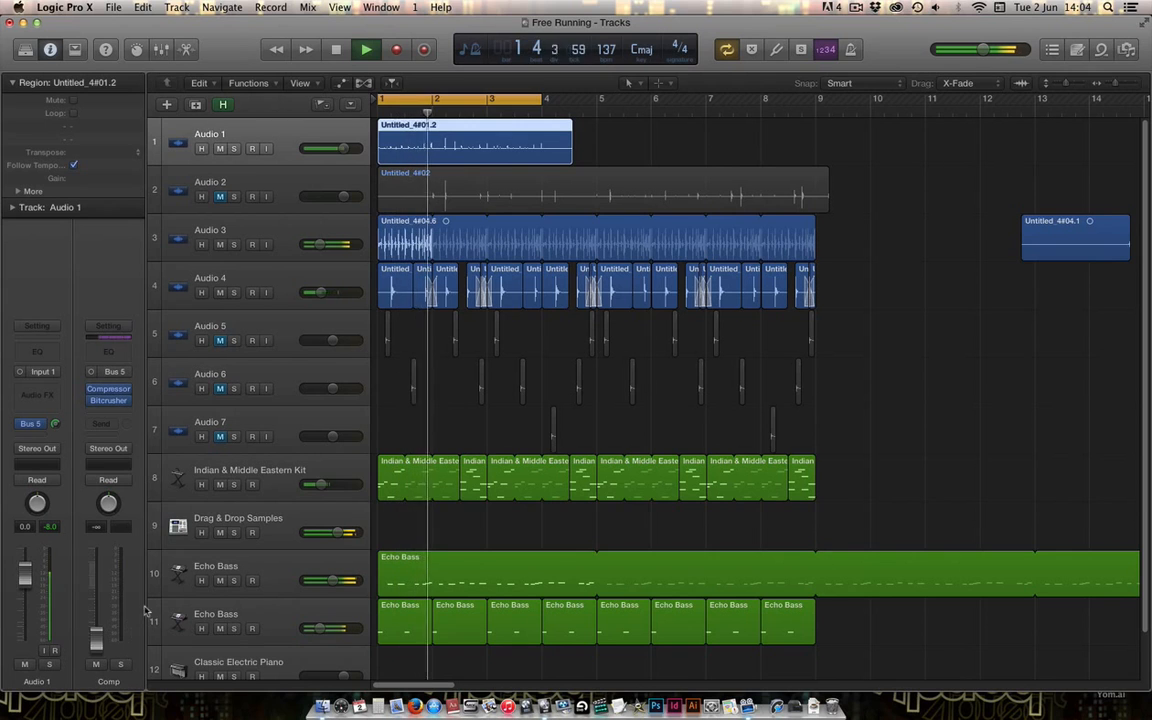
# Solo Audio 1 together with the Comp aux, raise the Comp fader to -6.8 dB and clear both solos after stopping playback.
pyautogui.press('s')
pyautogui.click(120, 664)
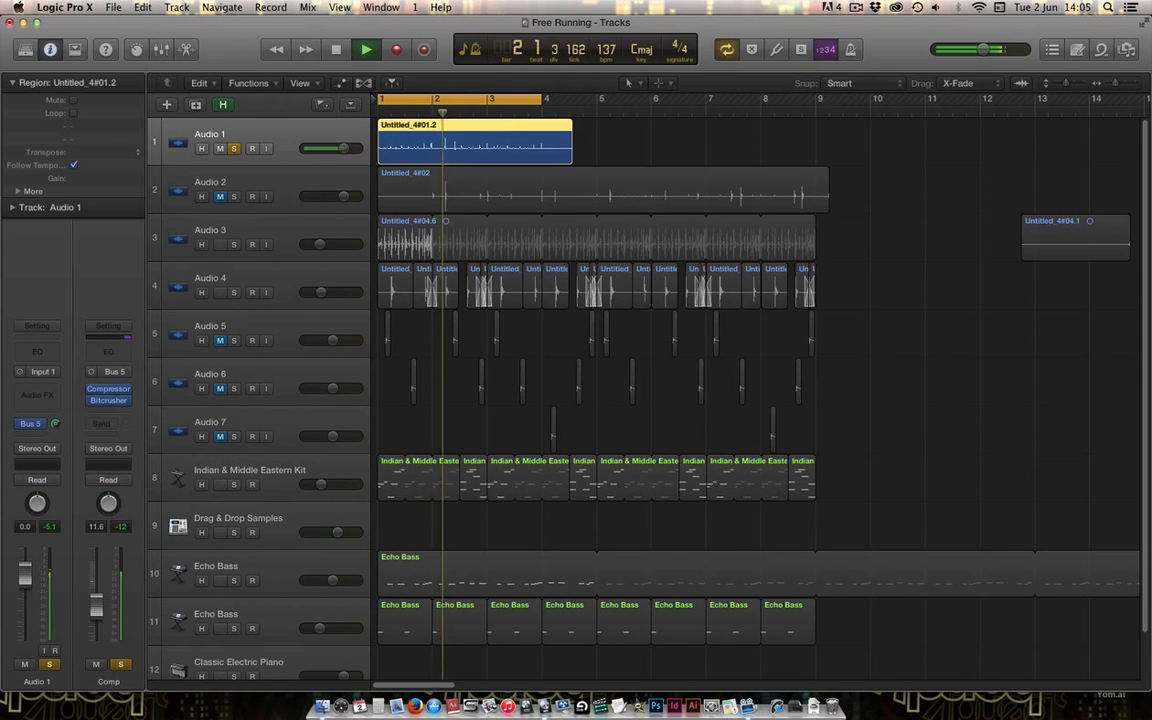
pyautogui.moveTo(96, 603); pyautogui.dragTo(96, 595)
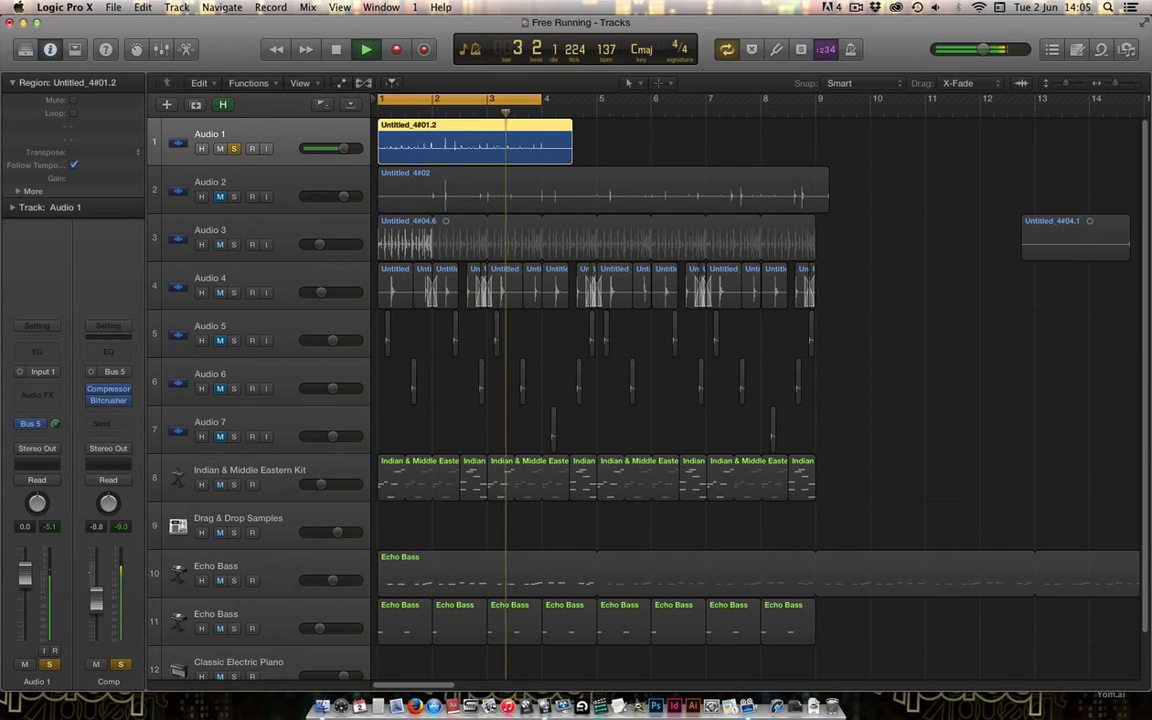
pyautogui.press('space')
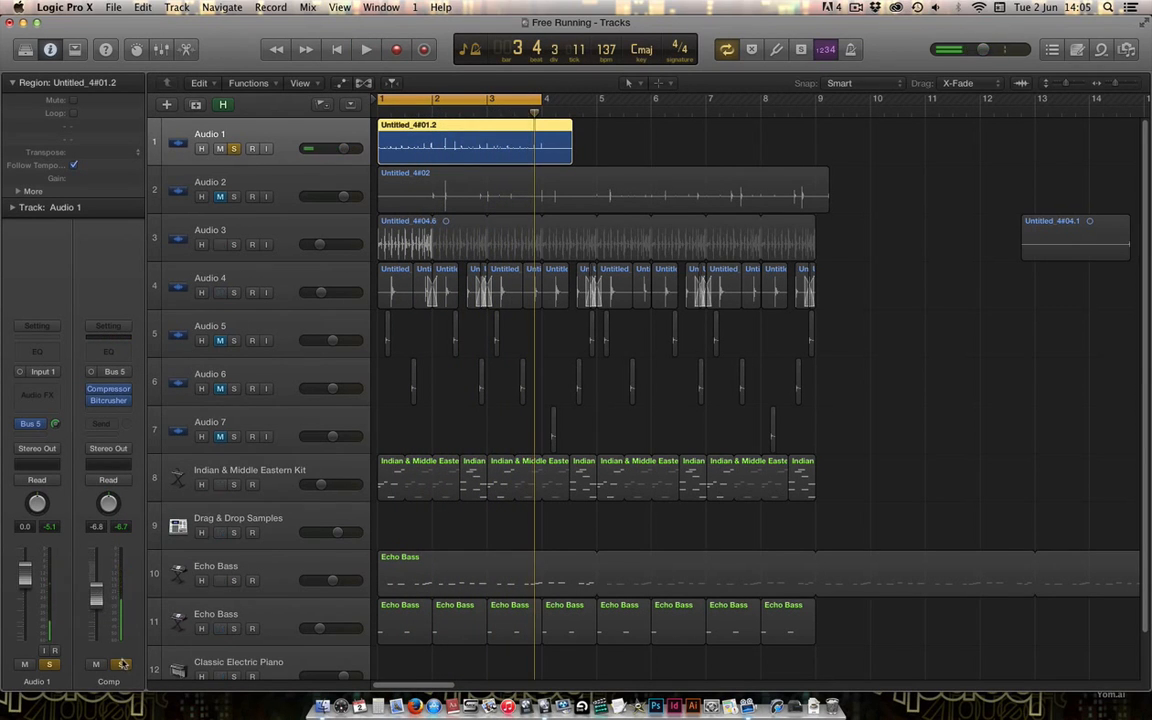
pyautogui.click(121, 664)
pyautogui.click(51, 665)
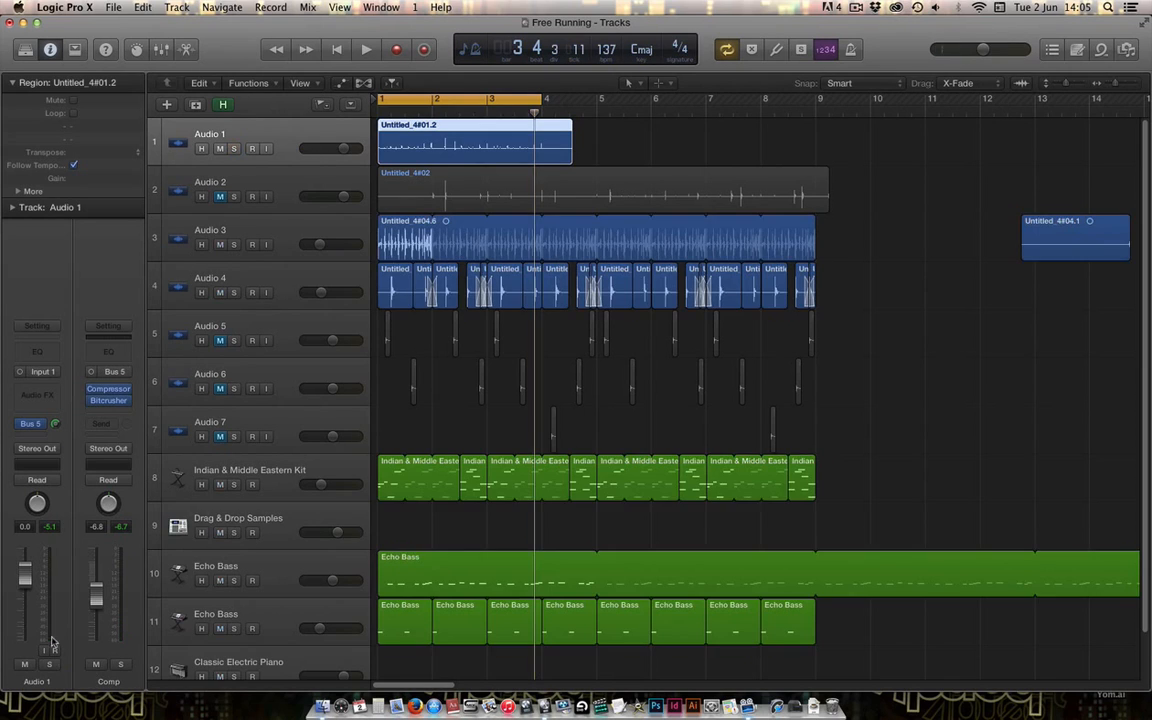
# Switch Audio 1's Bus 5 send to Pre Fader and add a second send to Bus 1 (Small Room/0.4s Snare Chamber).
pyautogui.click(43, 425)
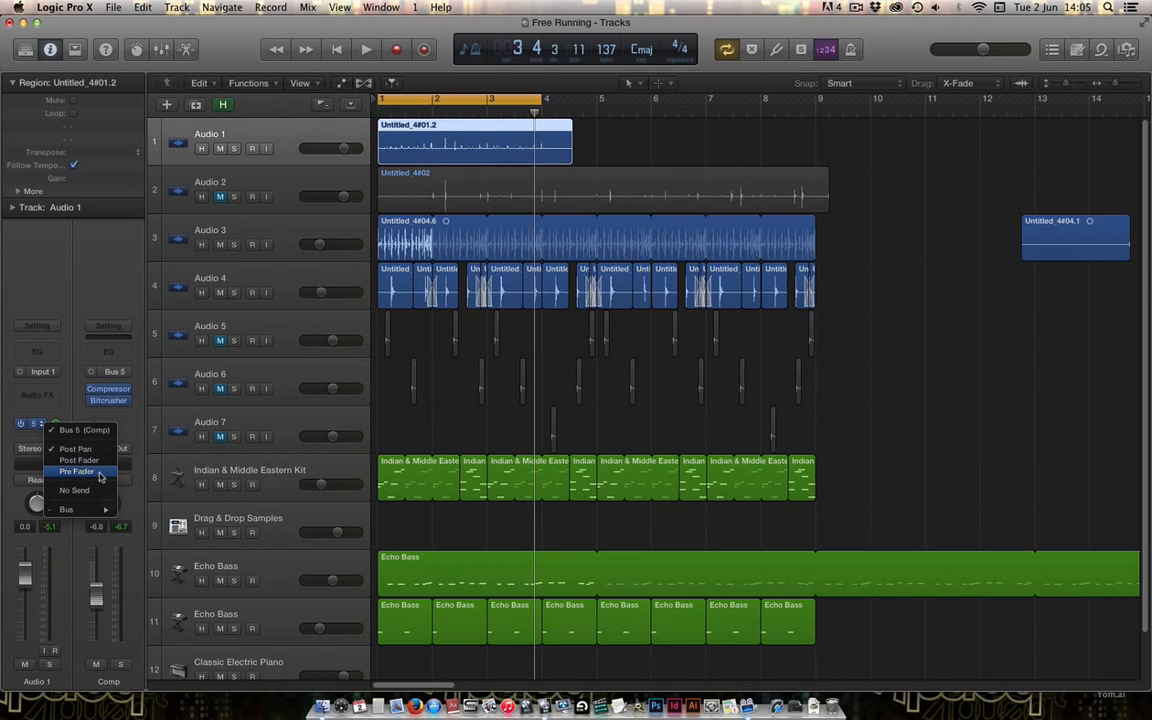
pyautogui.click(99, 473)
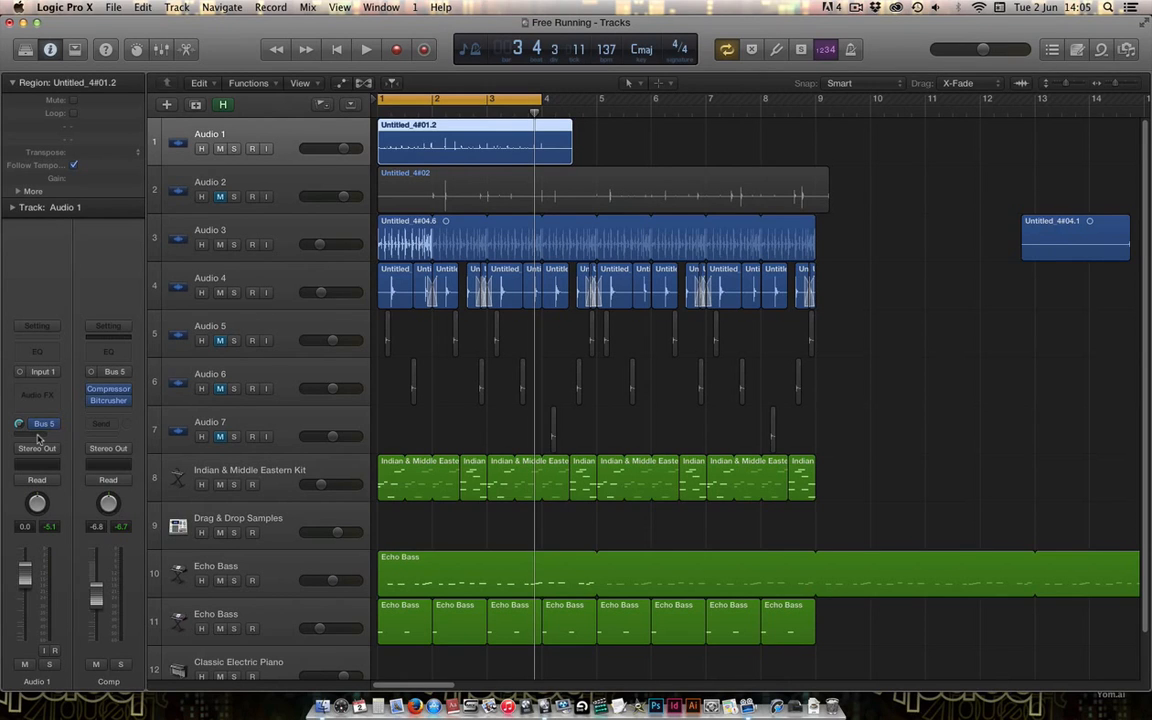
pyautogui.click(40, 424)
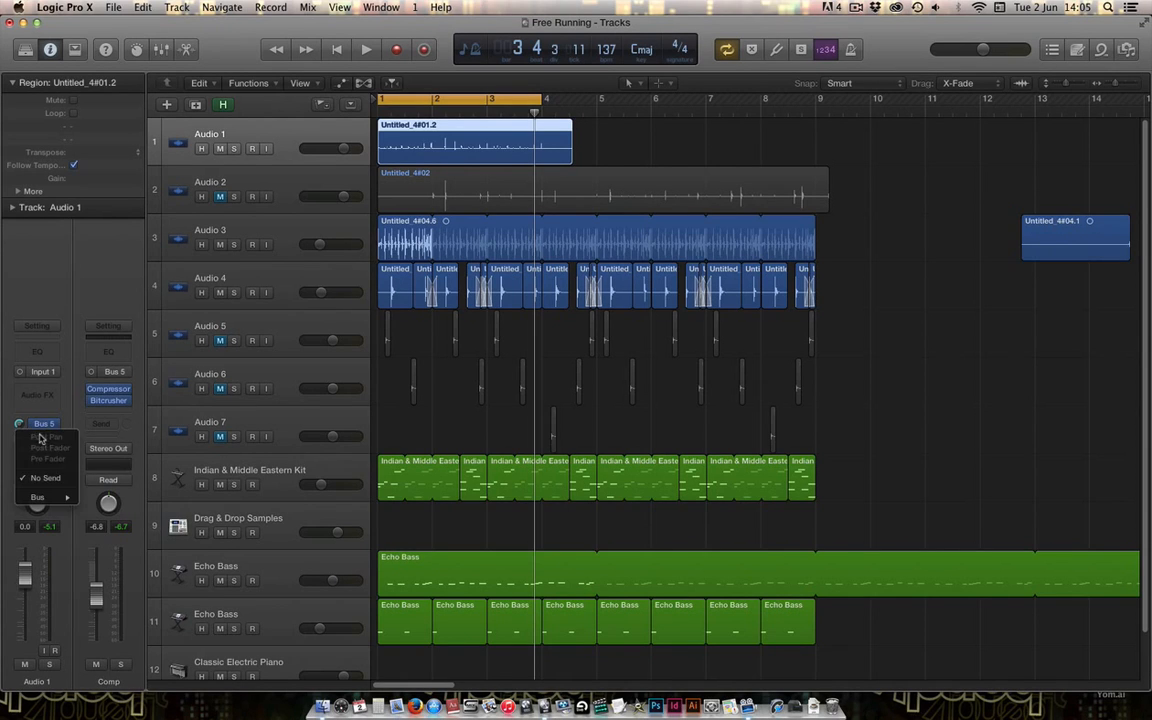
pyautogui.moveTo(64, 498)
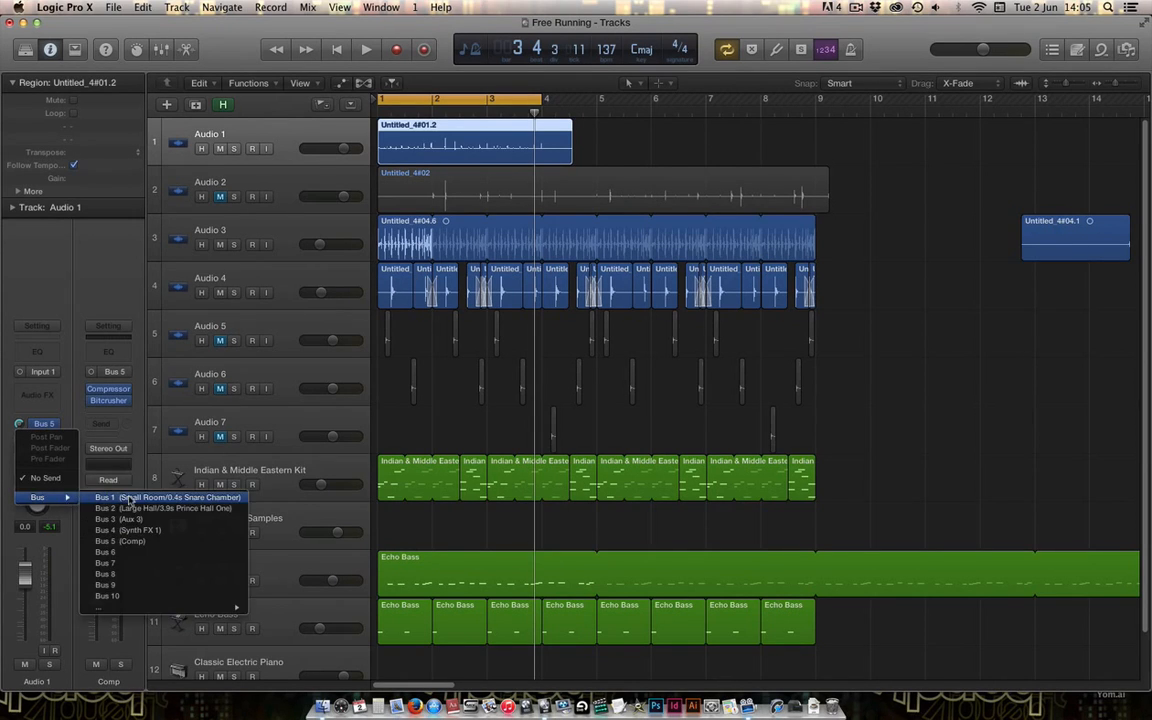
pyautogui.click(137, 498)
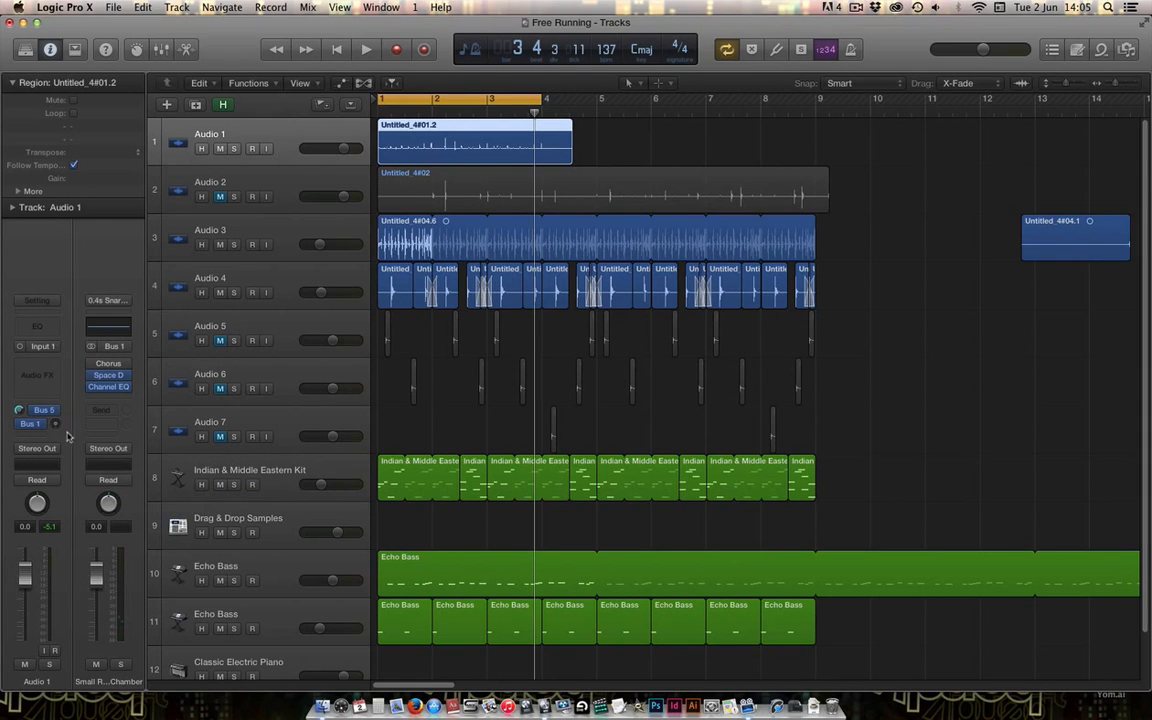
pyautogui.moveTo(56, 425); pyautogui.dragTo(57, 328)
pyautogui.click(55, 412)
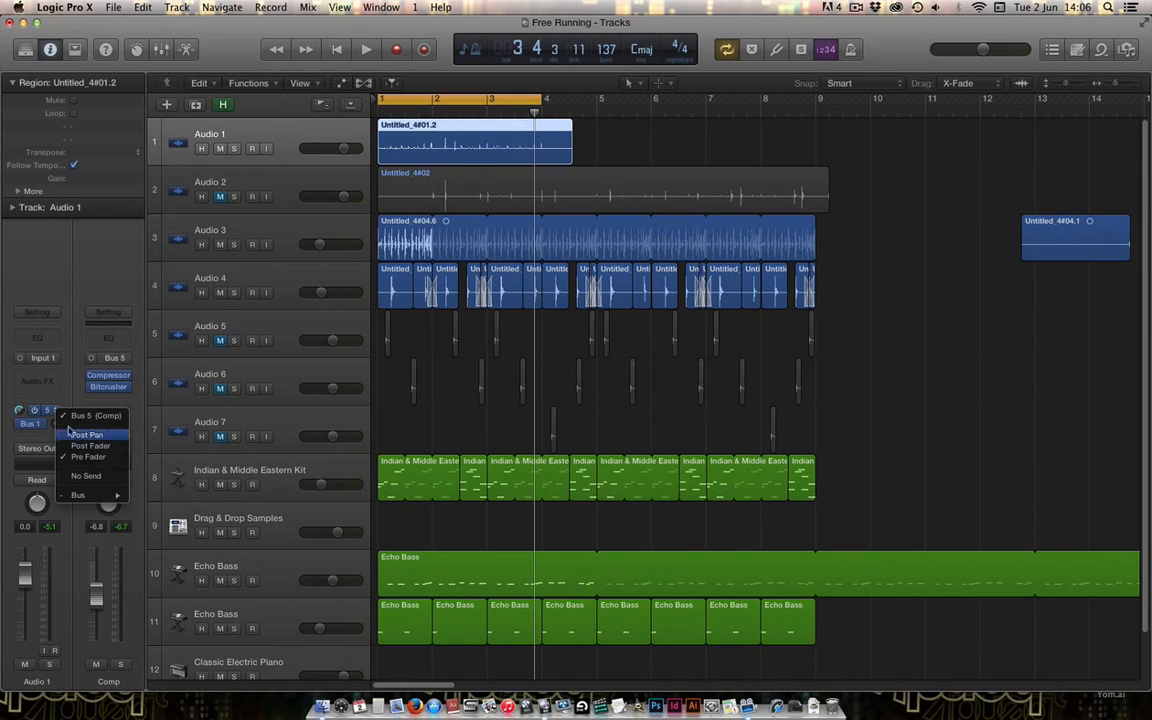
pyautogui.click(60, 338)
pyautogui.moveTo(50, 411)
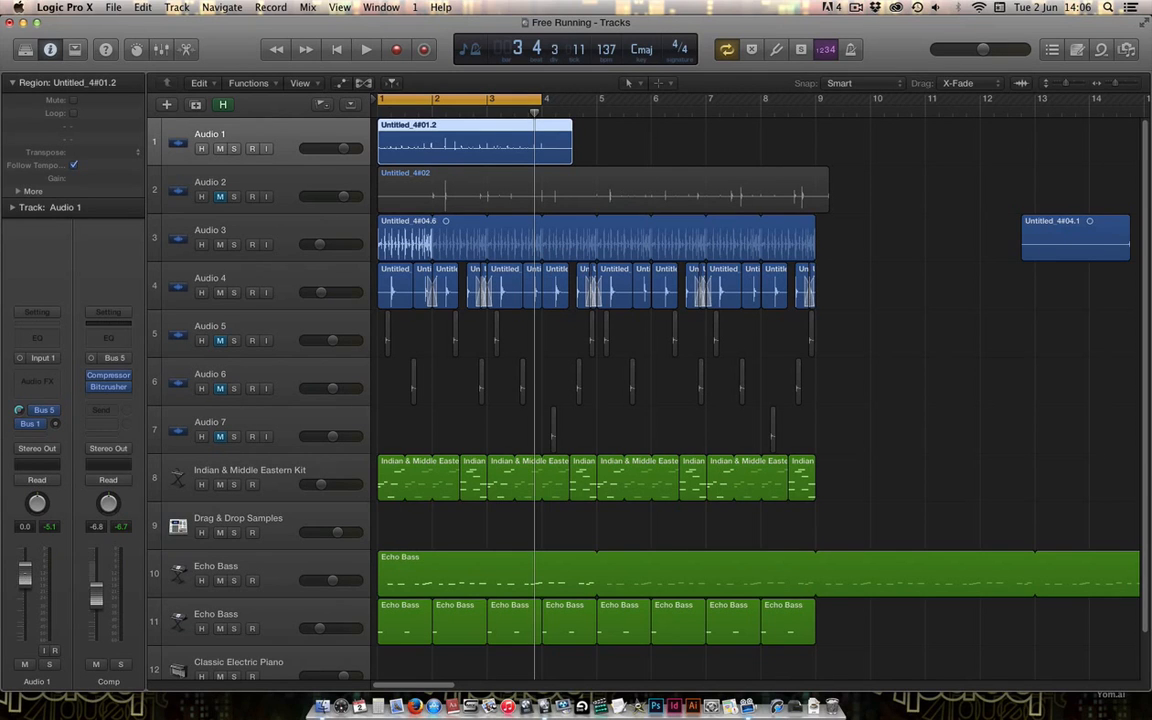
# Pull Audio 1's fader all the way down and audition its pre-fader send to the Comp aux using temporary solos.
pyautogui.moveTo(25, 574); pyautogui.dragTo(25, 640)
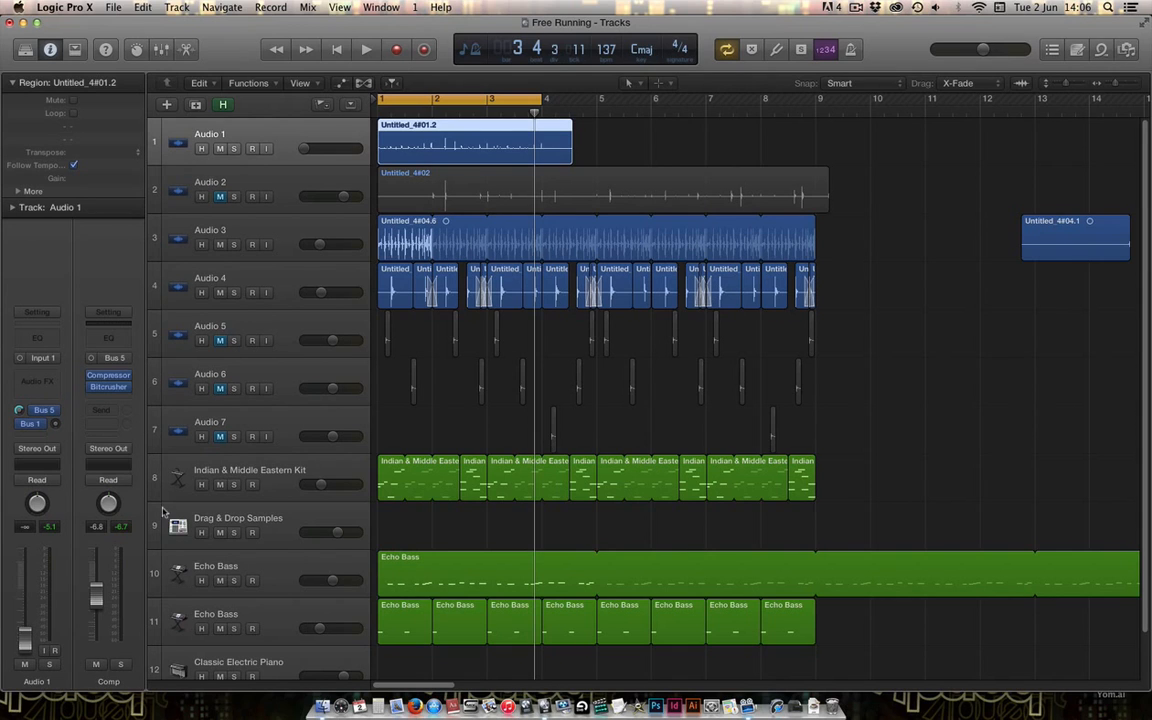
pyautogui.press('space')
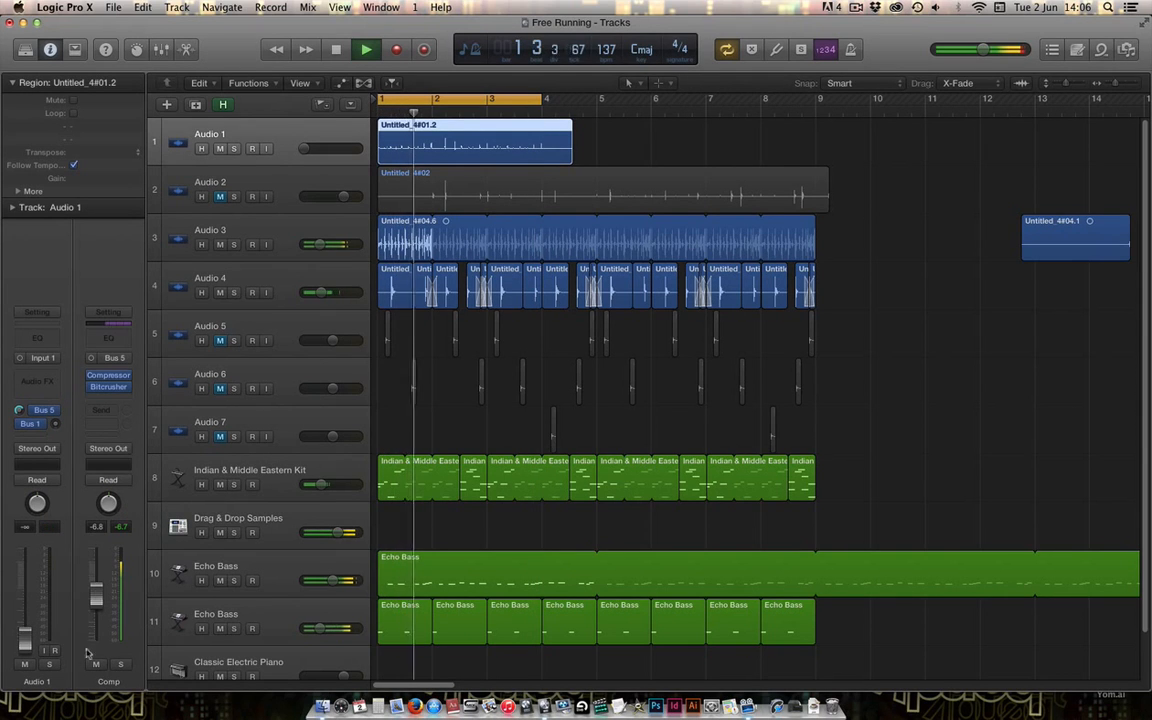
pyautogui.press('s')
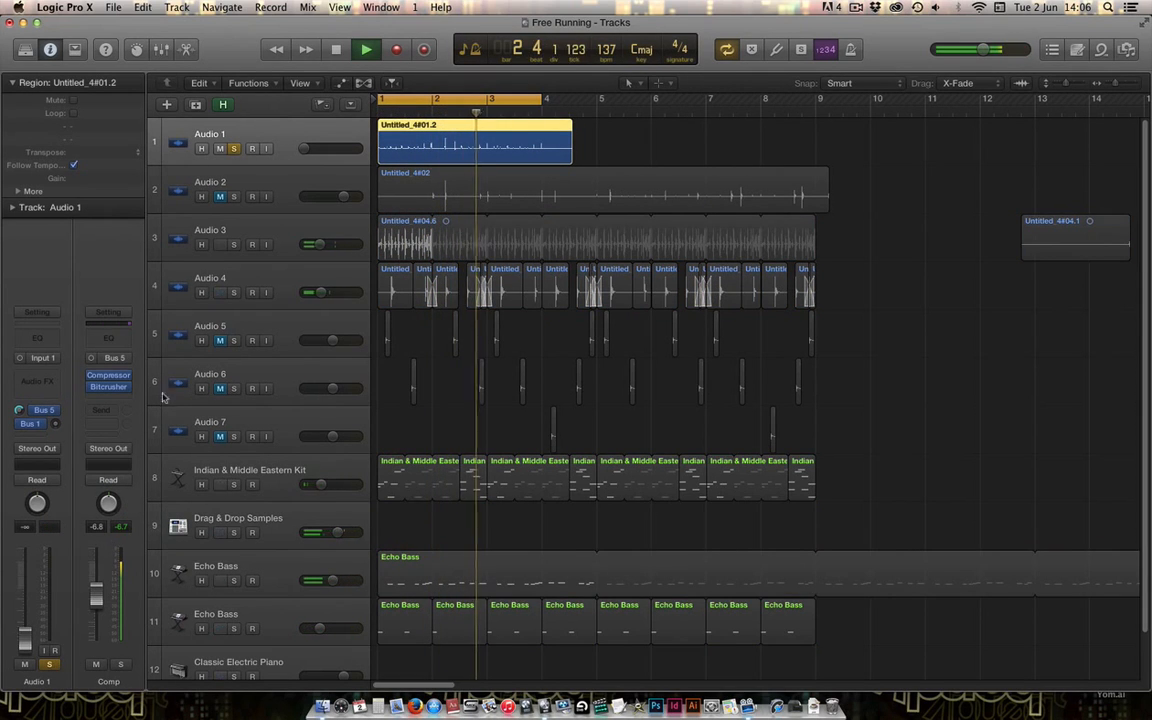
pyautogui.press('space')
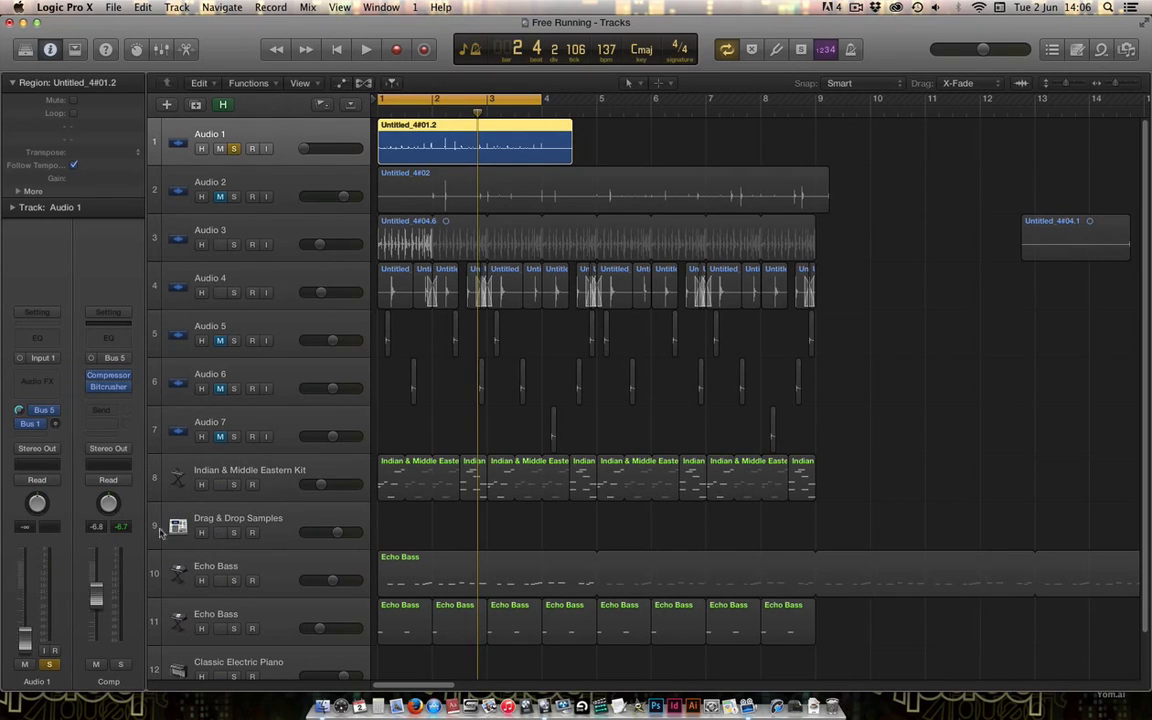
pyautogui.click(121, 665)
pyautogui.moveTo(25, 645)
pyautogui.mouseDown()
pyautogui.moveTo(25, 520)
pyautogui.moveTo(25, 640)
pyautogui.mouseUp()
pyautogui.click(121, 665)
pyautogui.click(51, 665)
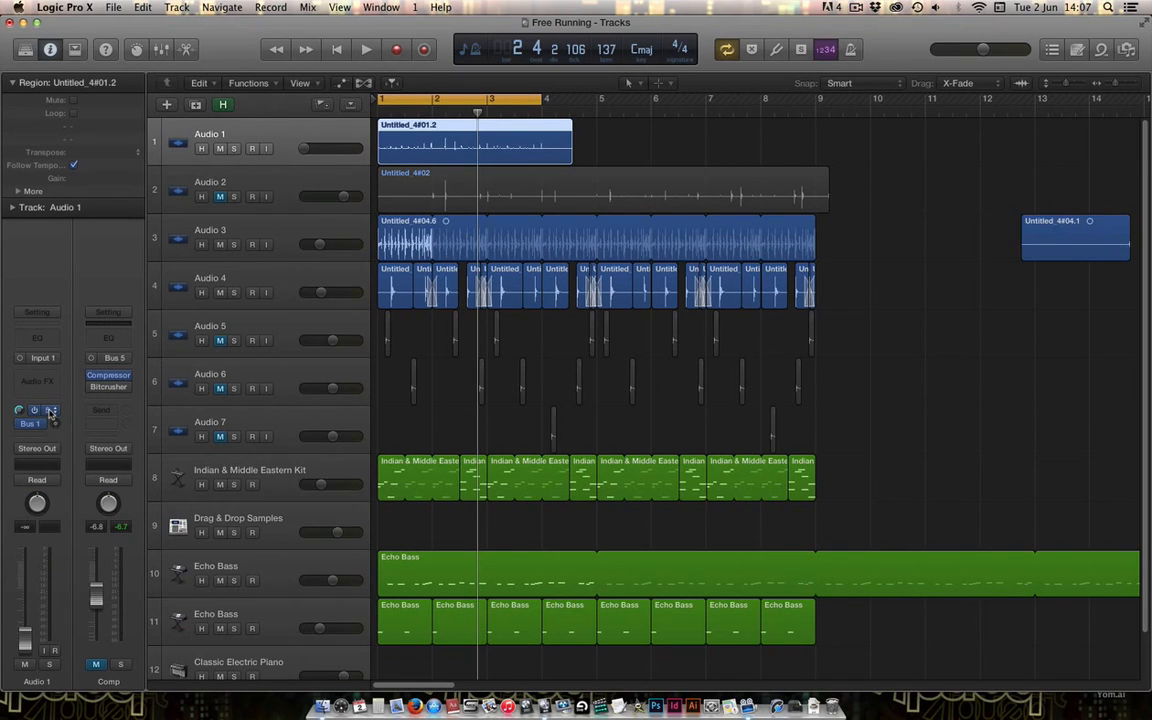
# Remove the Bus 5 send from Audio 1 and raise the level of its Bus 1 send.
pyautogui.click(51, 411)
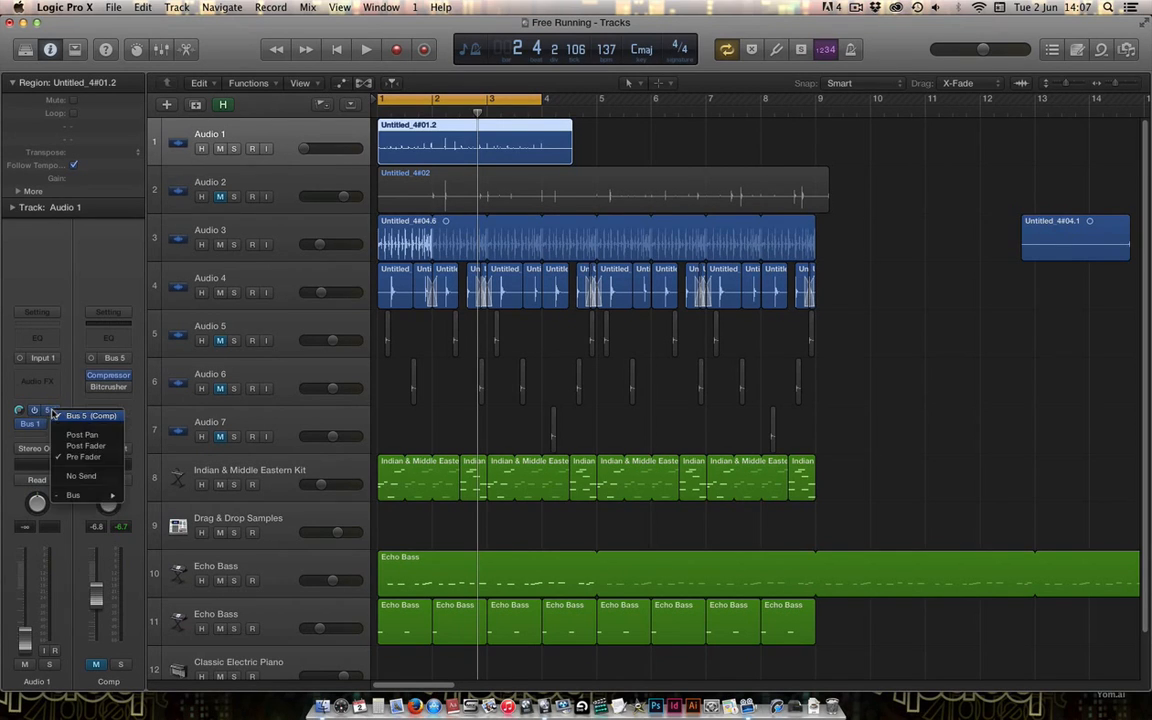
pyautogui.click(78, 476)
pyautogui.click(41, 425)
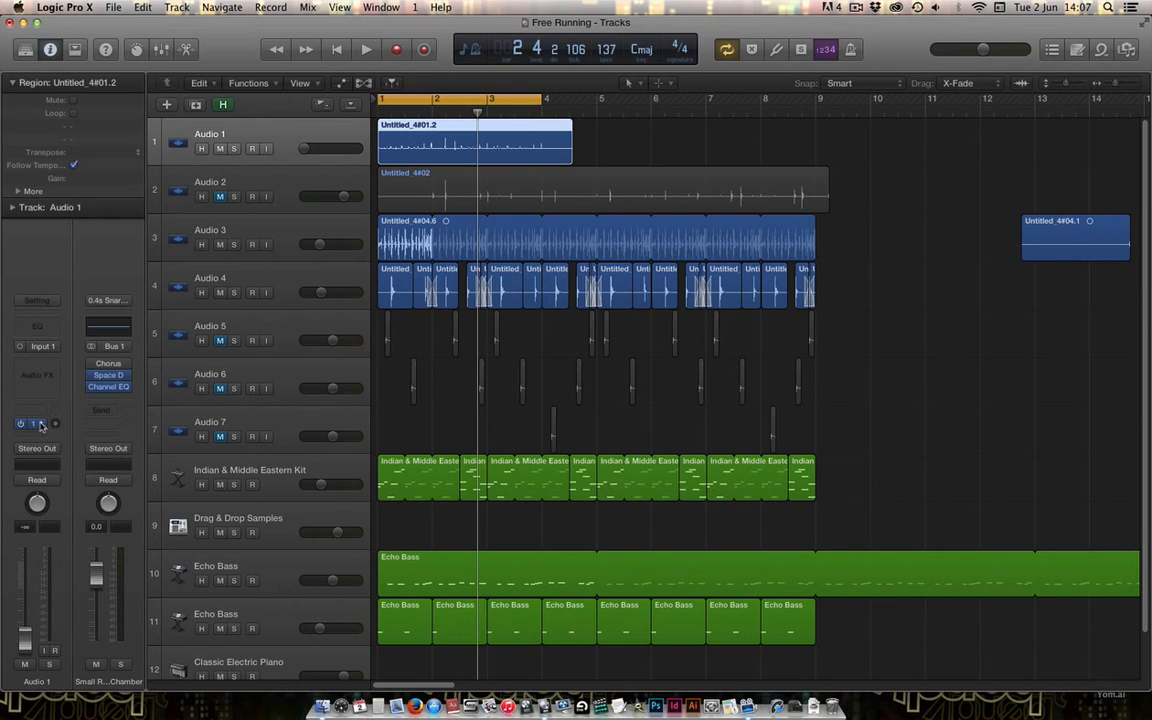
pyautogui.click(123, 375)
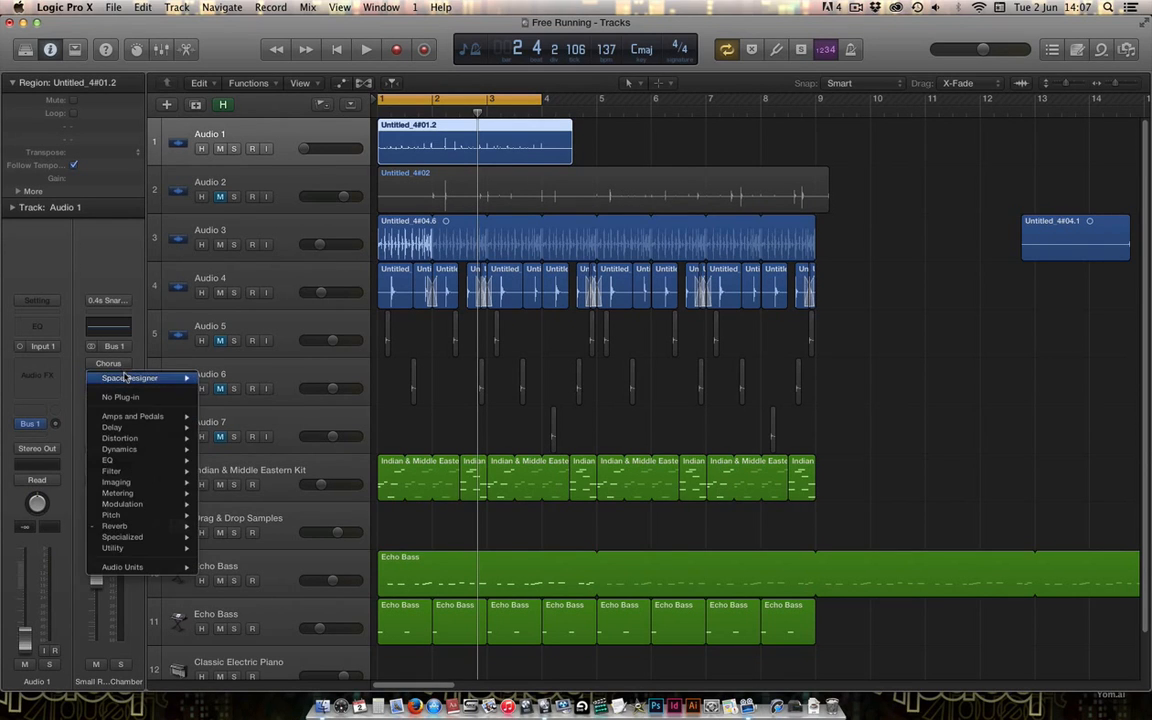
pyautogui.click(123, 277)
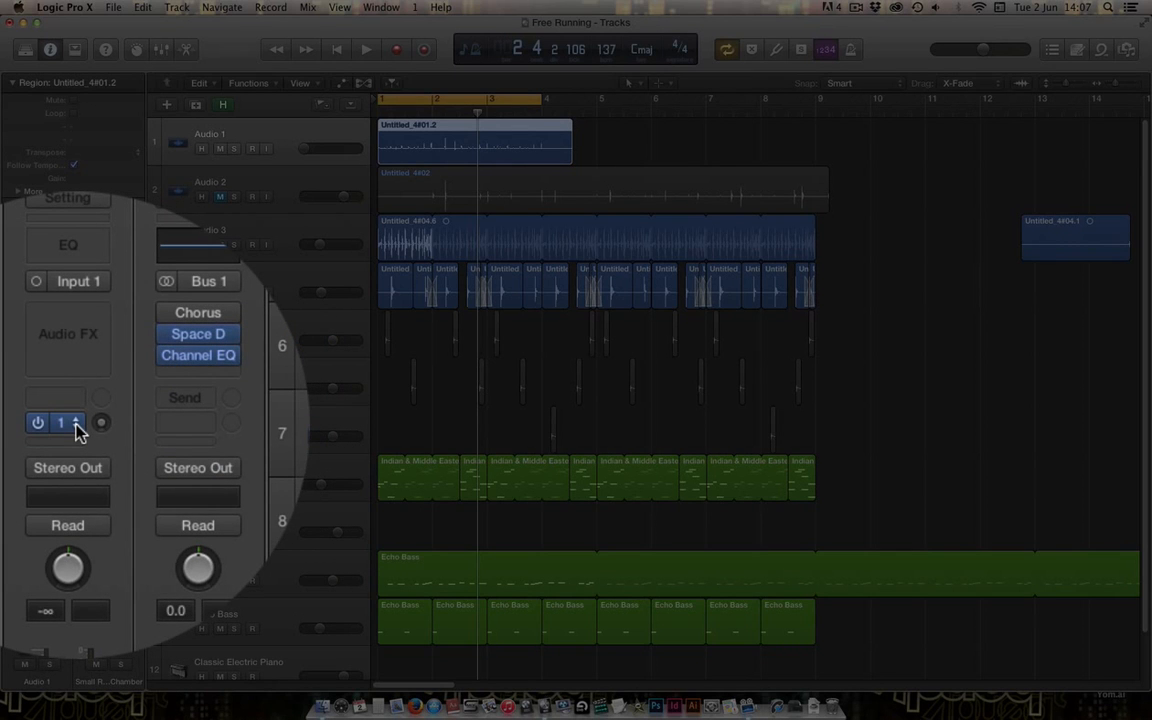
pyautogui.moveTo(101, 424); pyautogui.dragTo(98, 395)
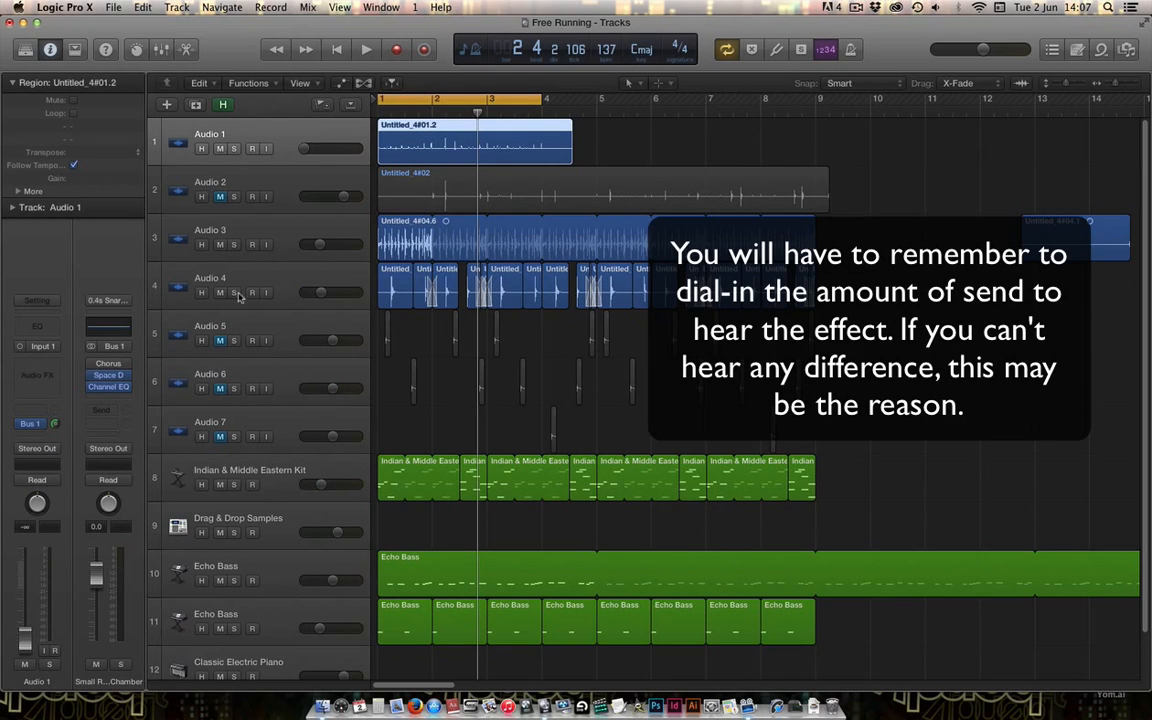
# Examine the bus sends and effects on the audio tracks and the Indian & Middle Eastern Kit track.
pyautogui.click(258, 185)
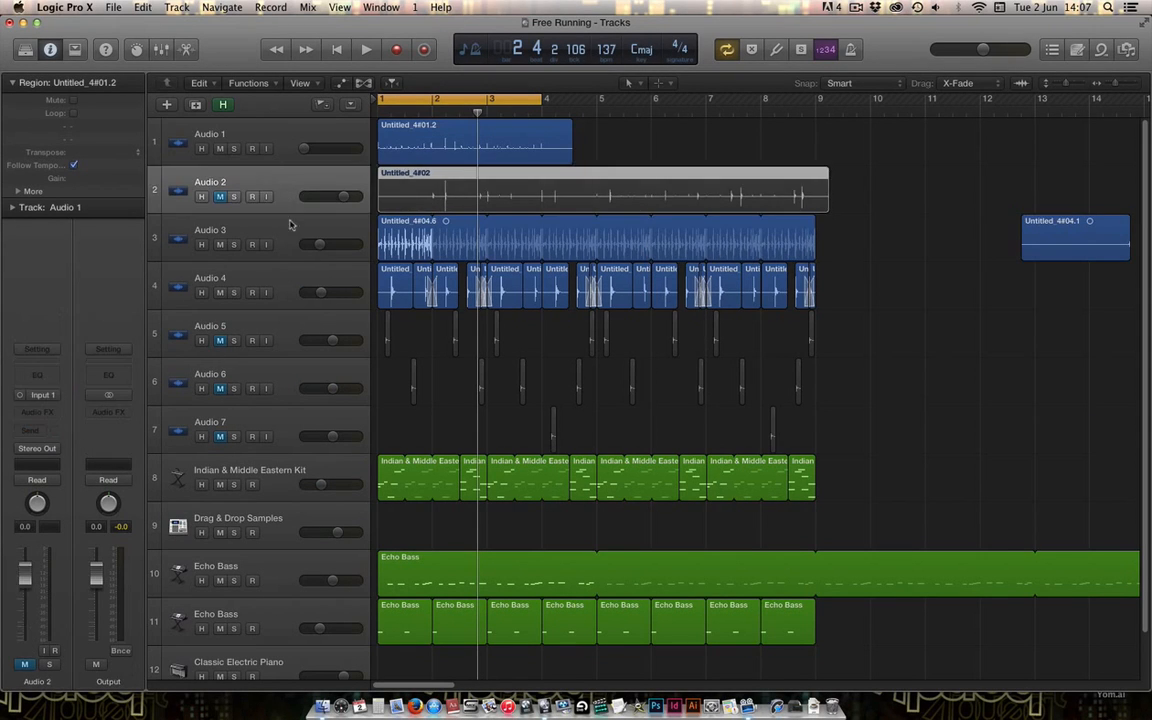
pyautogui.click(261, 238)
pyautogui.click(293, 280)
pyautogui.click(251, 318)
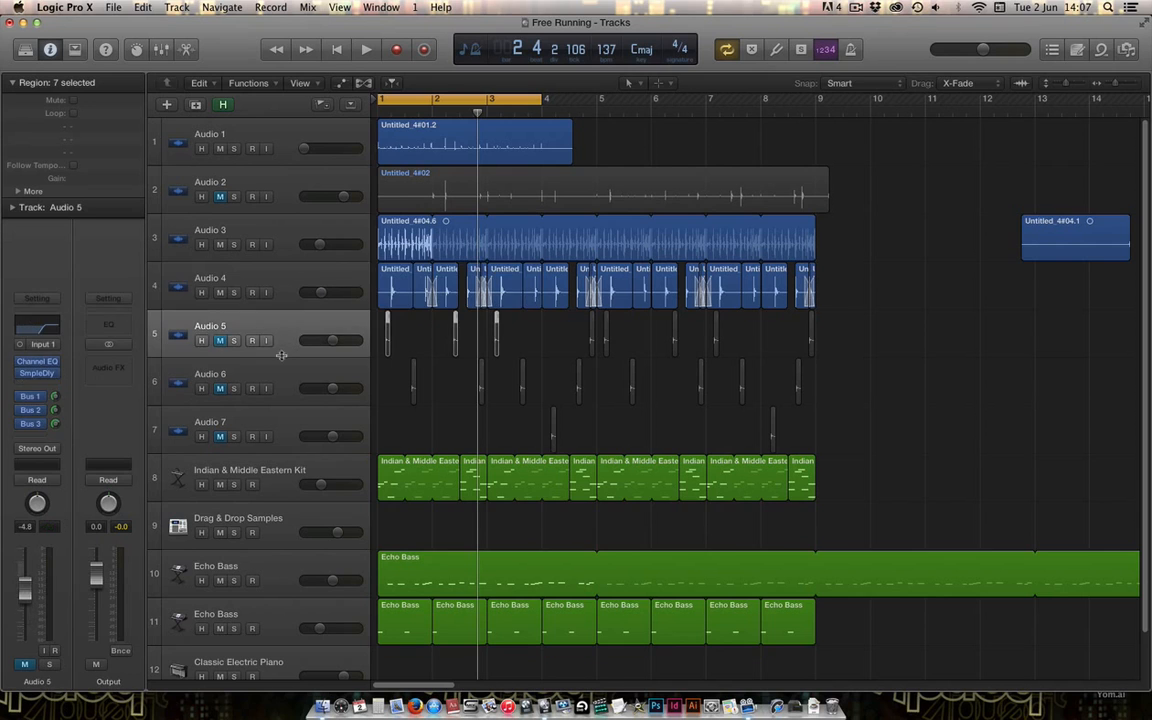
pyautogui.click(298, 478)
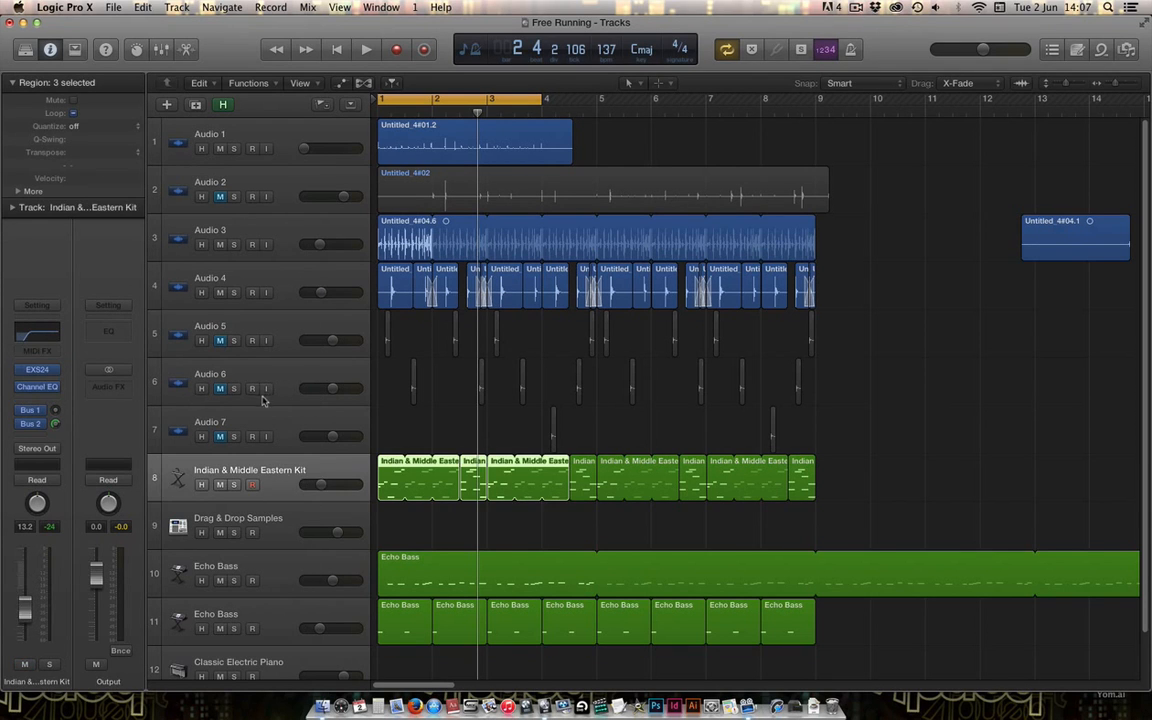
pyautogui.click(284, 151)
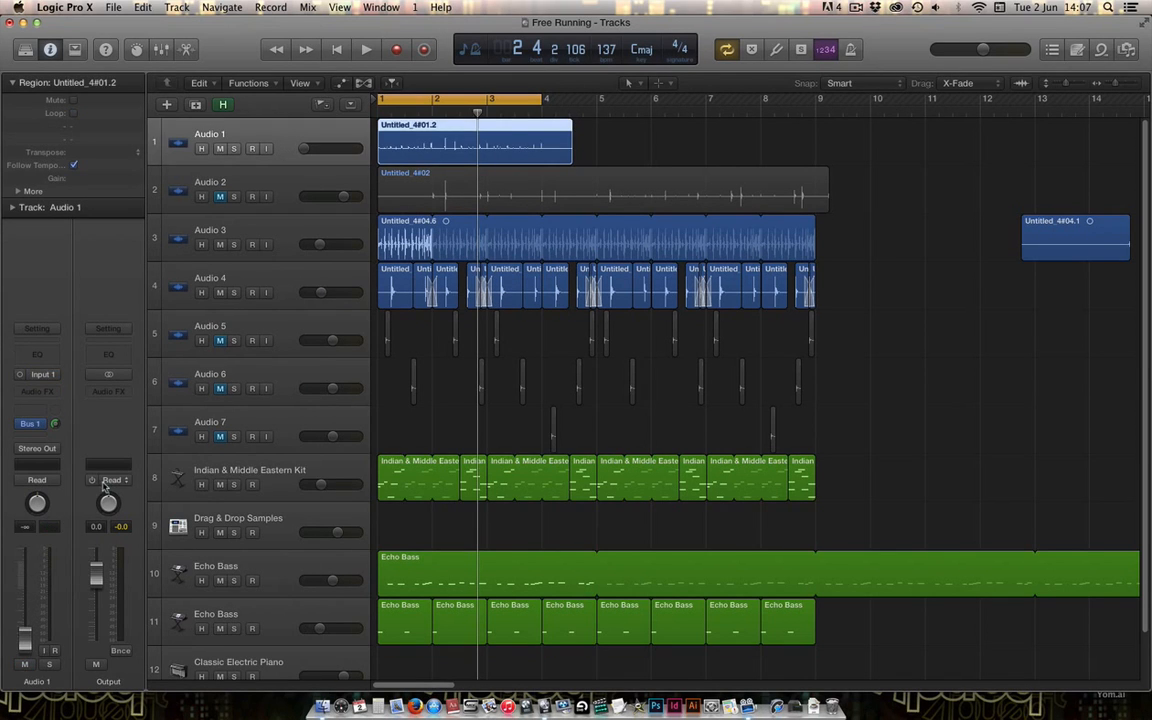
pyautogui.click(30, 424)
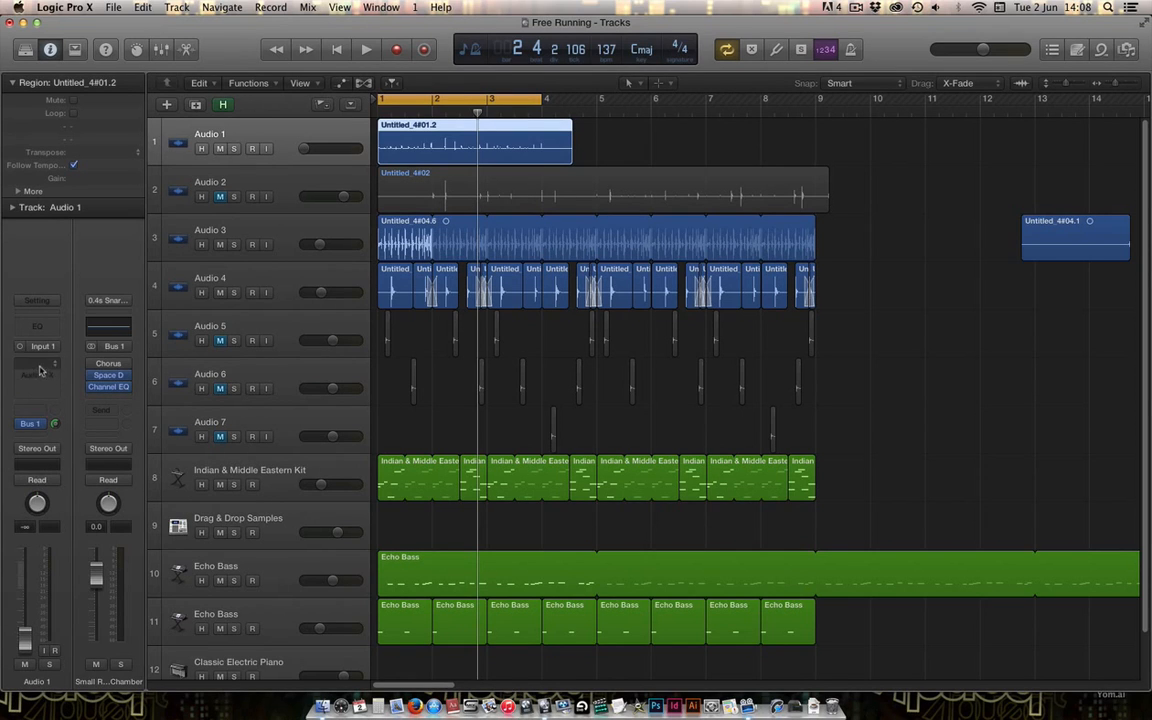
pyautogui.click(293, 245)
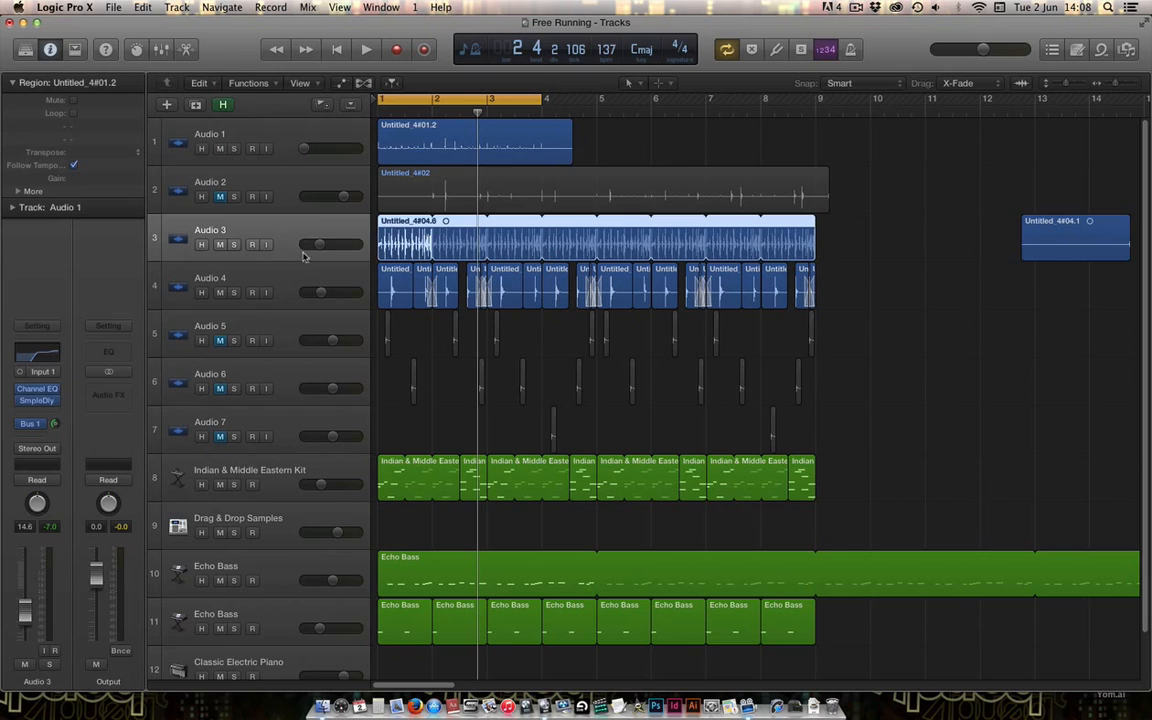
pyautogui.click(282, 430)
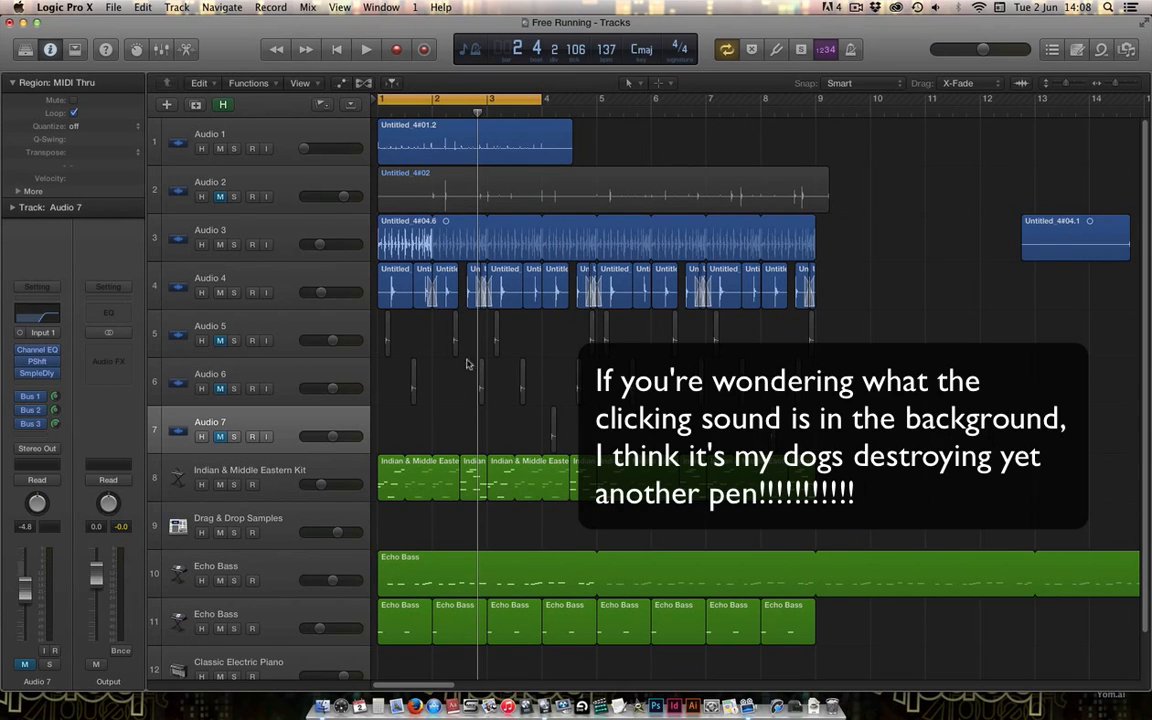
# Mute Audio 1 and extend the cycle range to bar 9.
pyautogui.click(305, 134)
pyautogui.click(219, 148)
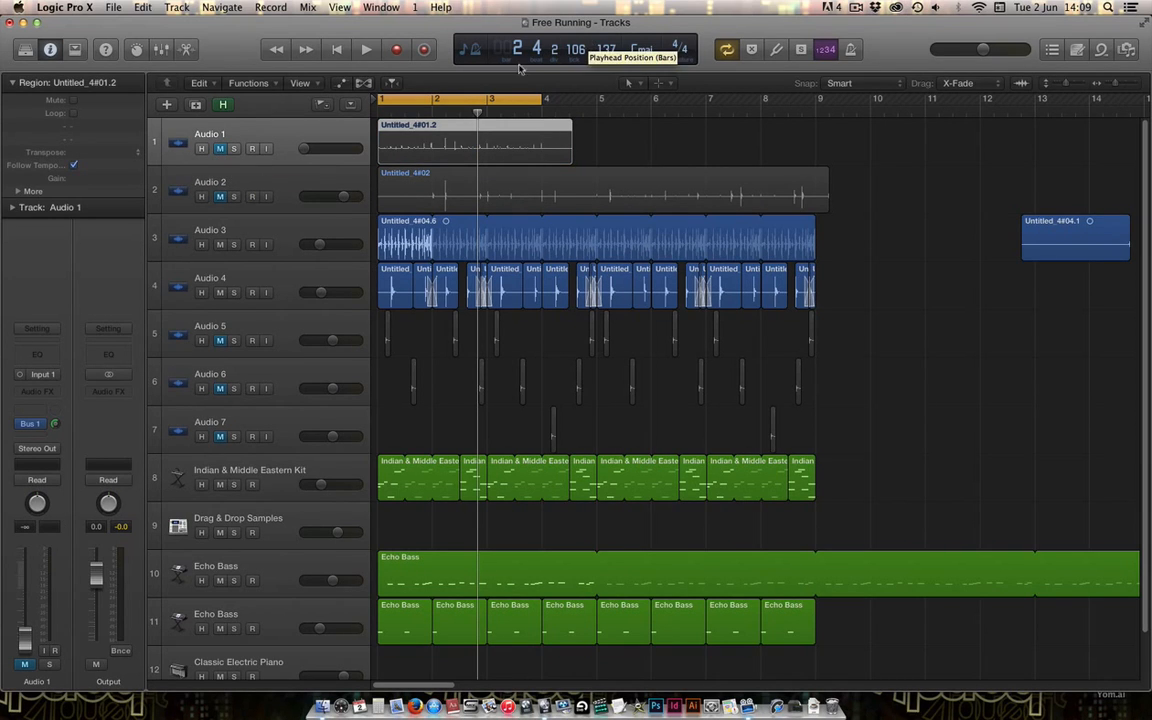
pyautogui.moveTo(541, 101); pyautogui.dragTo(815, 125)
pyautogui.rightClick(730, 105)
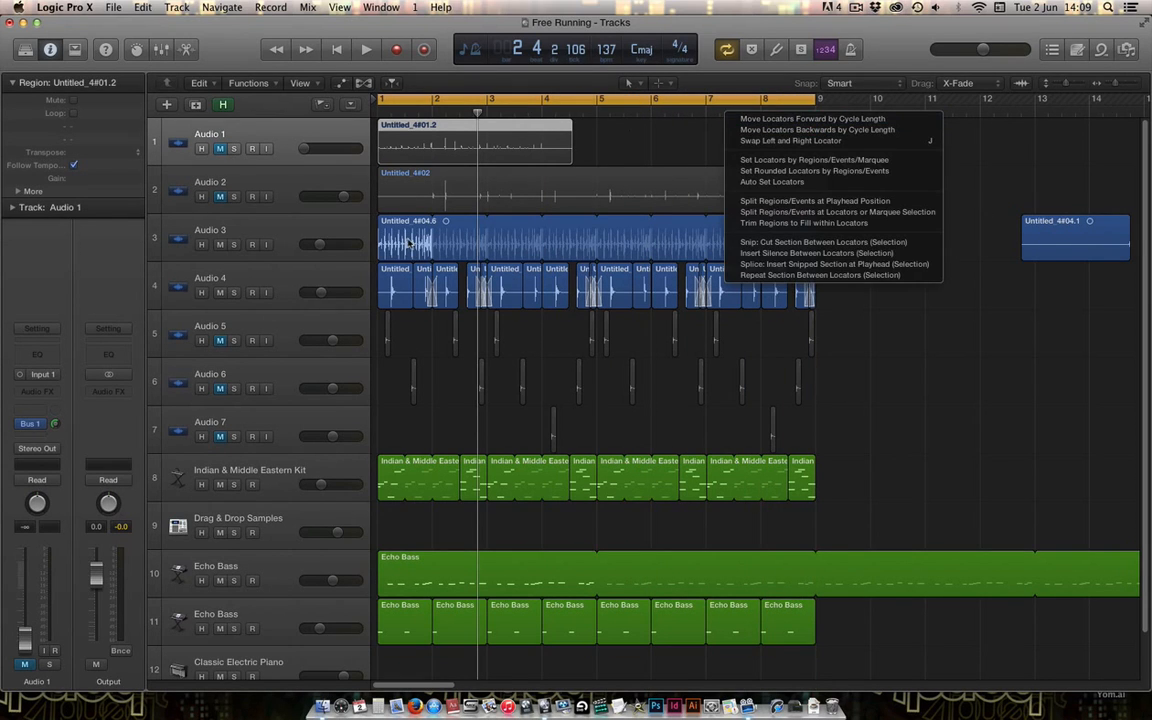
pyautogui.press('Escape')
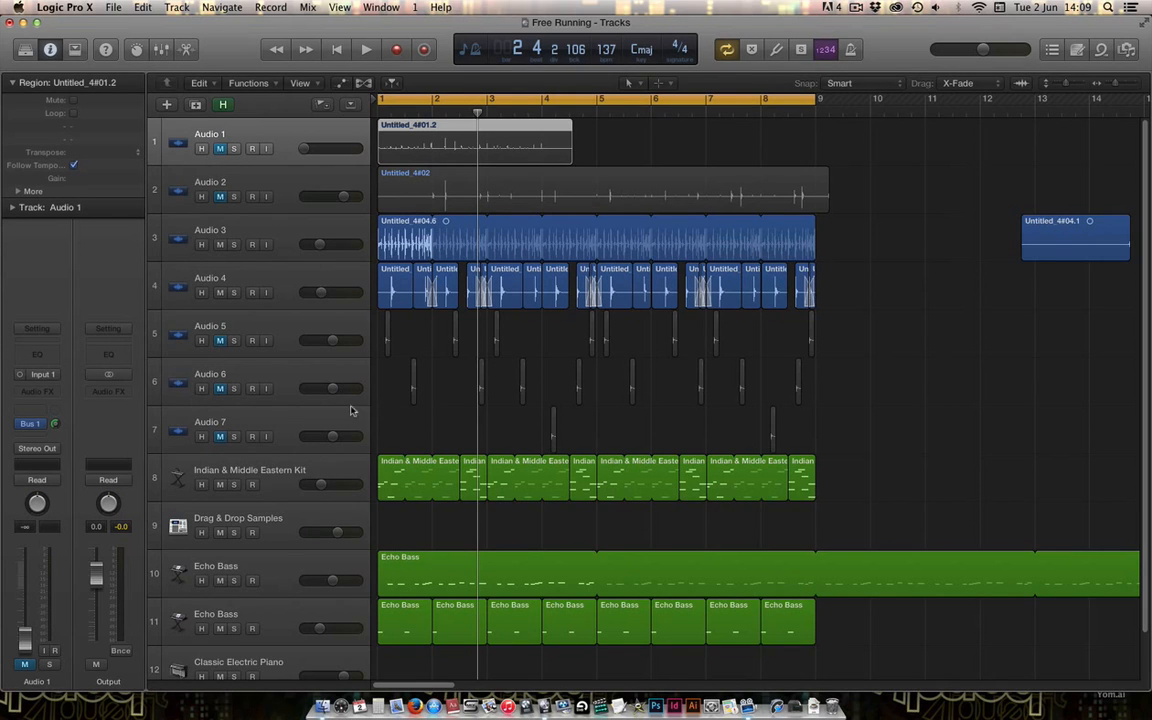
# Play the extended loop and briefly solo the Drag & Drop Samples track to audition it.
pyautogui.click(269, 484)
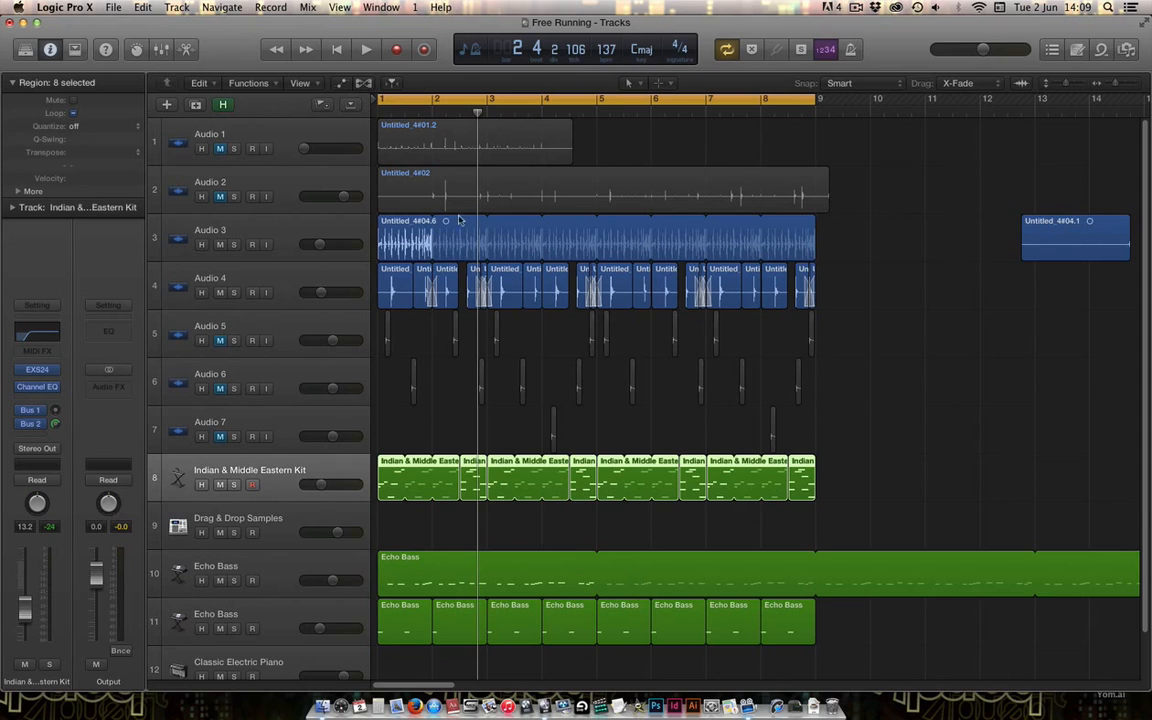
pyautogui.click(366, 50)
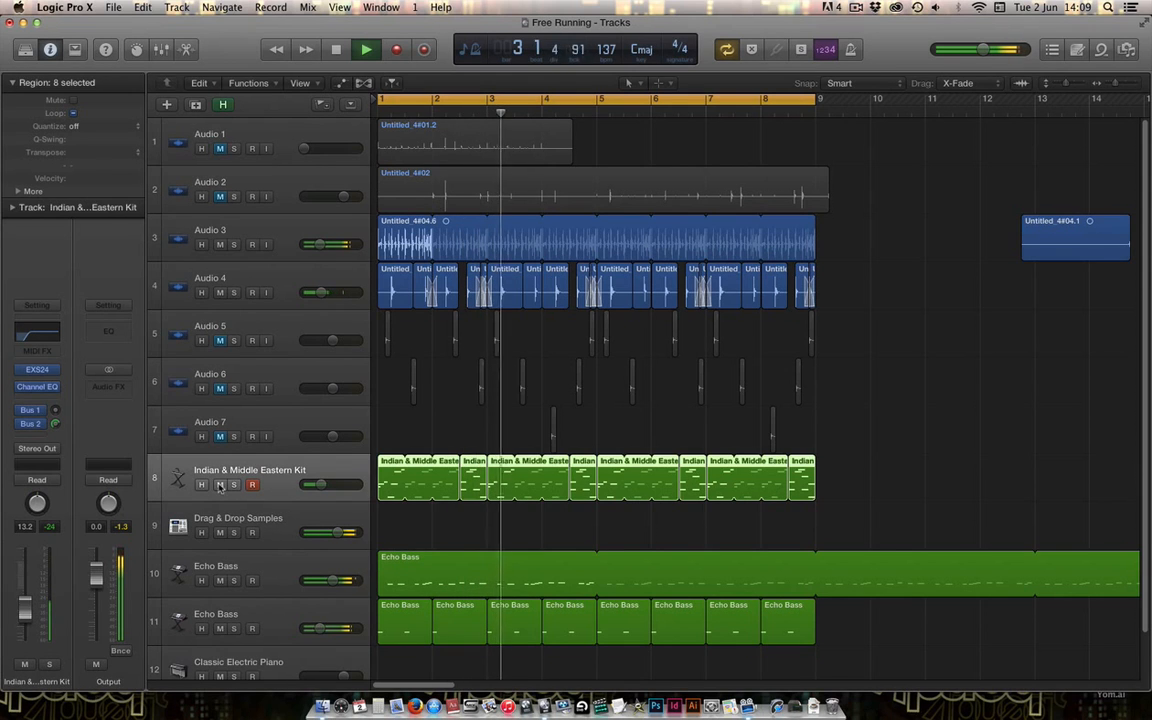
pyautogui.click(234, 533)
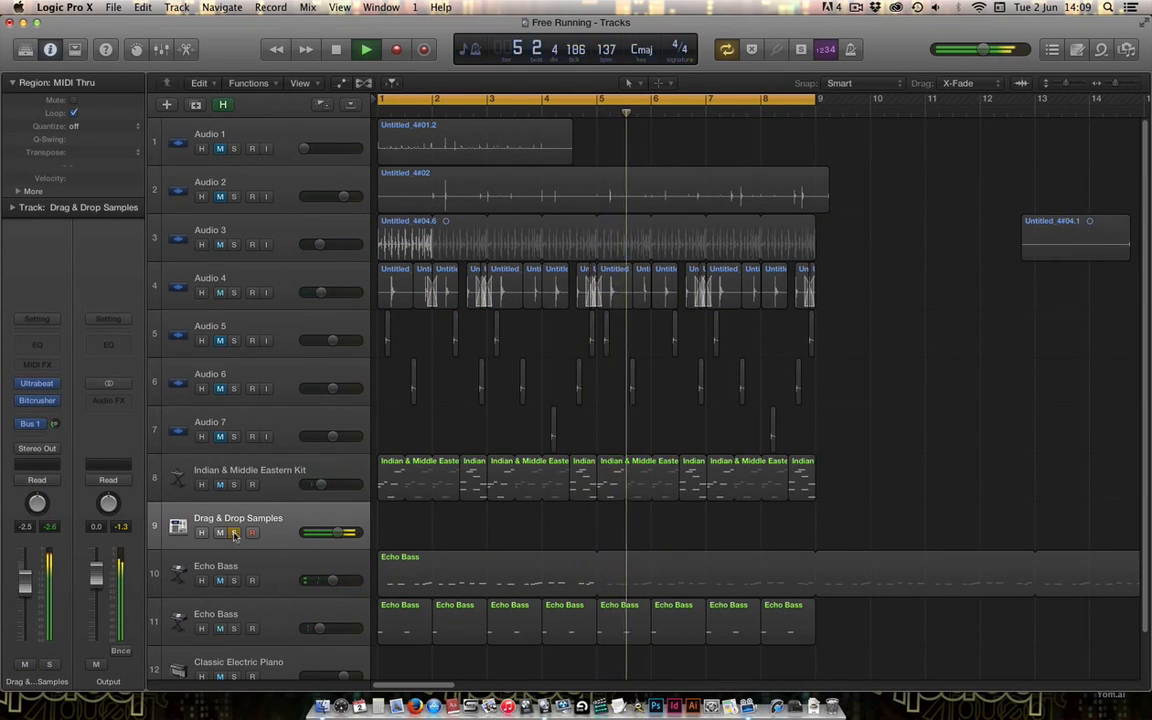
pyautogui.click(234, 533)
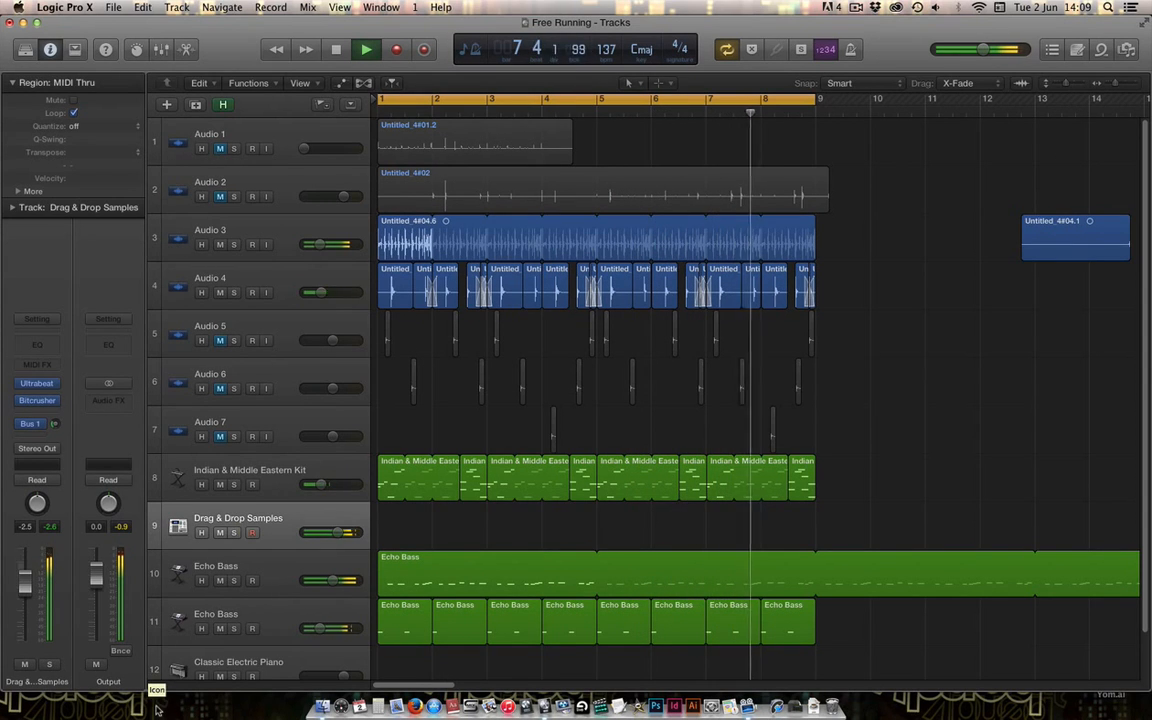
# Select and solo the lower Echo Bass track and play it to audition its sound on its own.
pyautogui.click(255, 638)
pyautogui.click(233, 628)
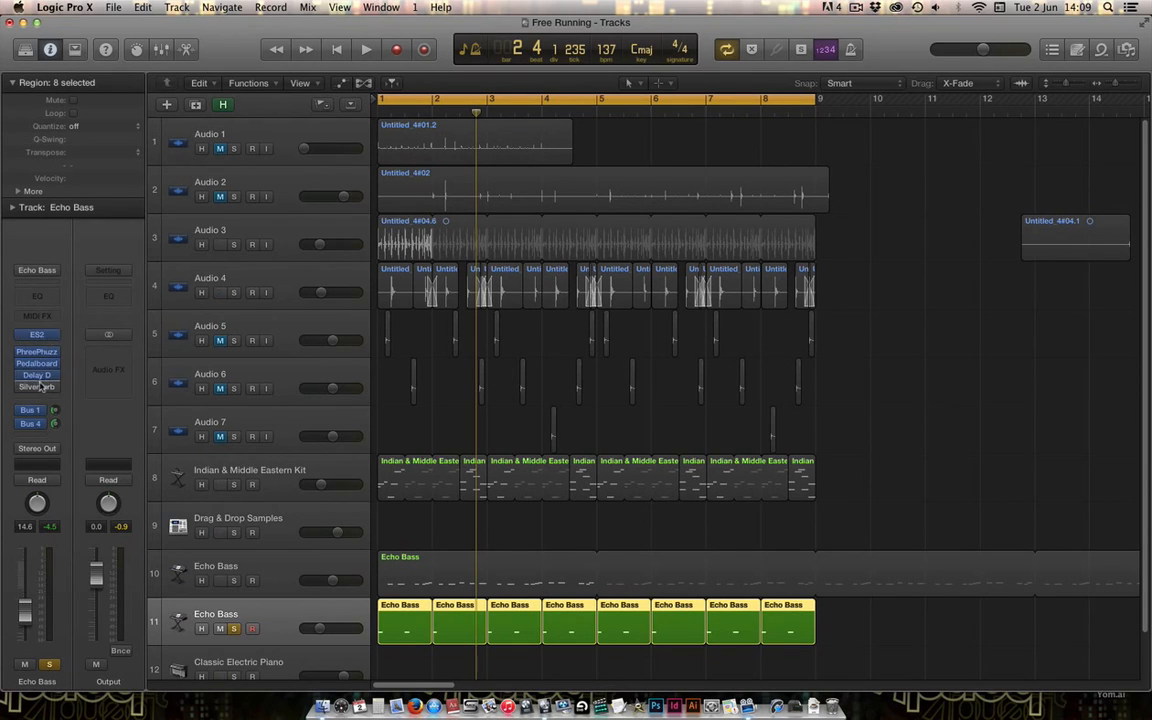
pyautogui.moveTo(38, 366)
pyautogui.press('space')
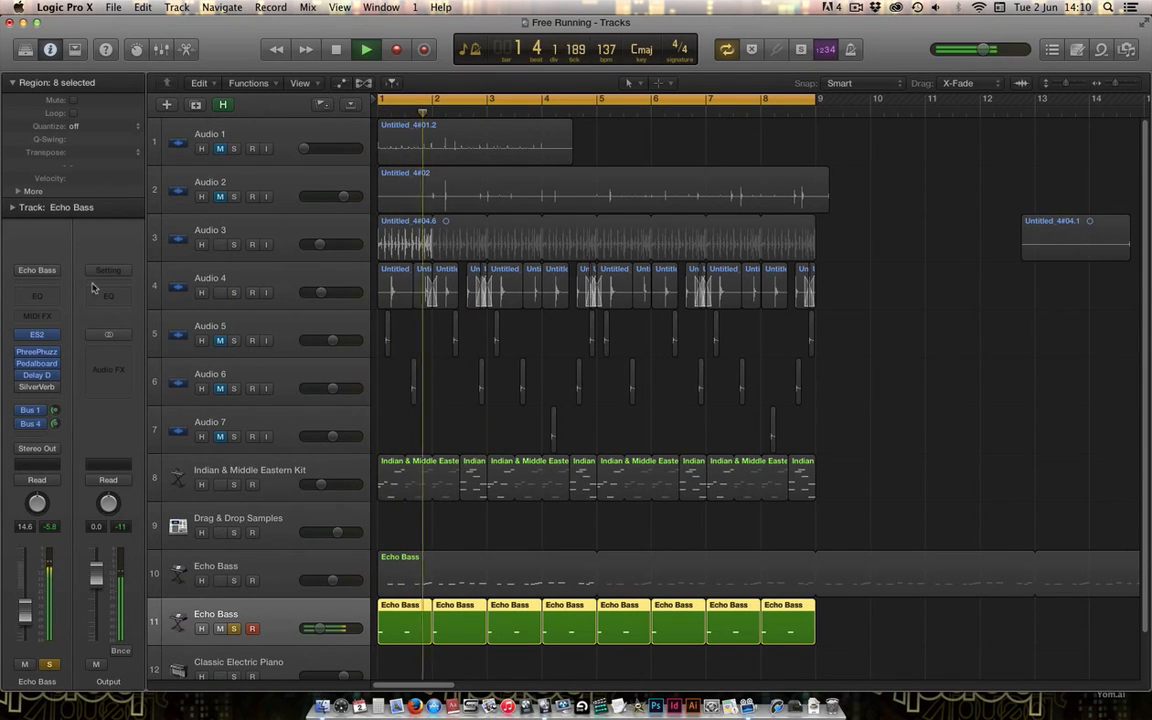
# Add a Channel EQ to the Echo Bass track and turn on its analyzer during playback.
pyautogui.click(37, 296)
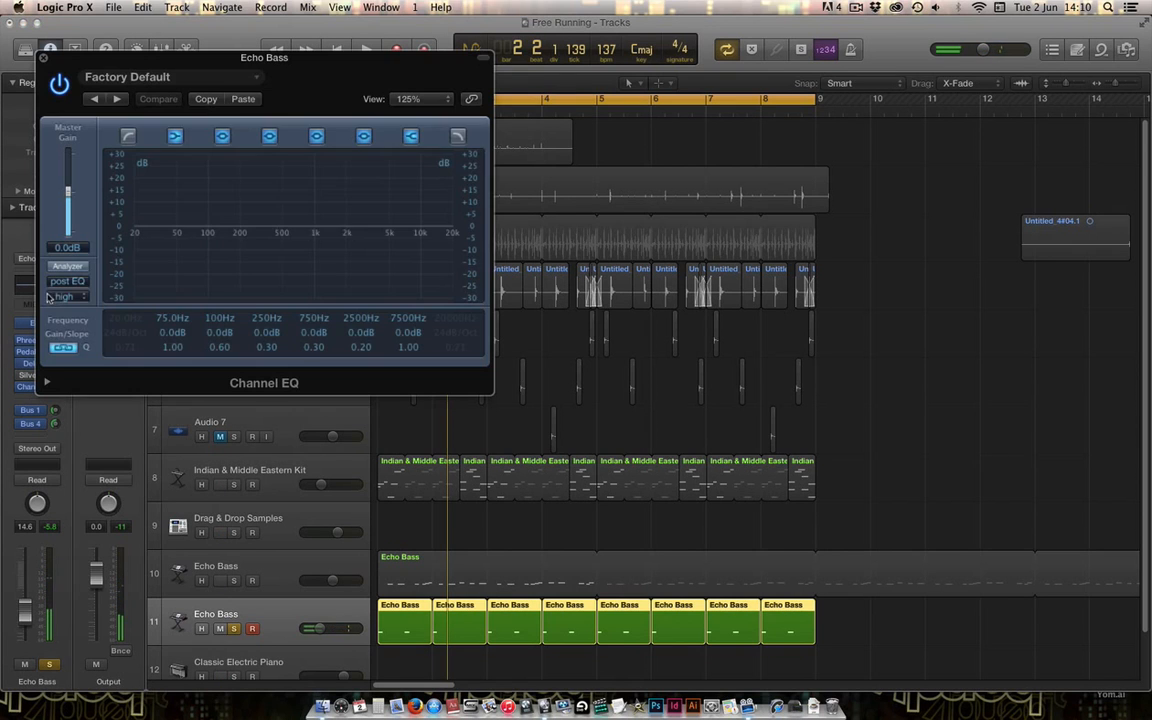
pyautogui.click(67, 266)
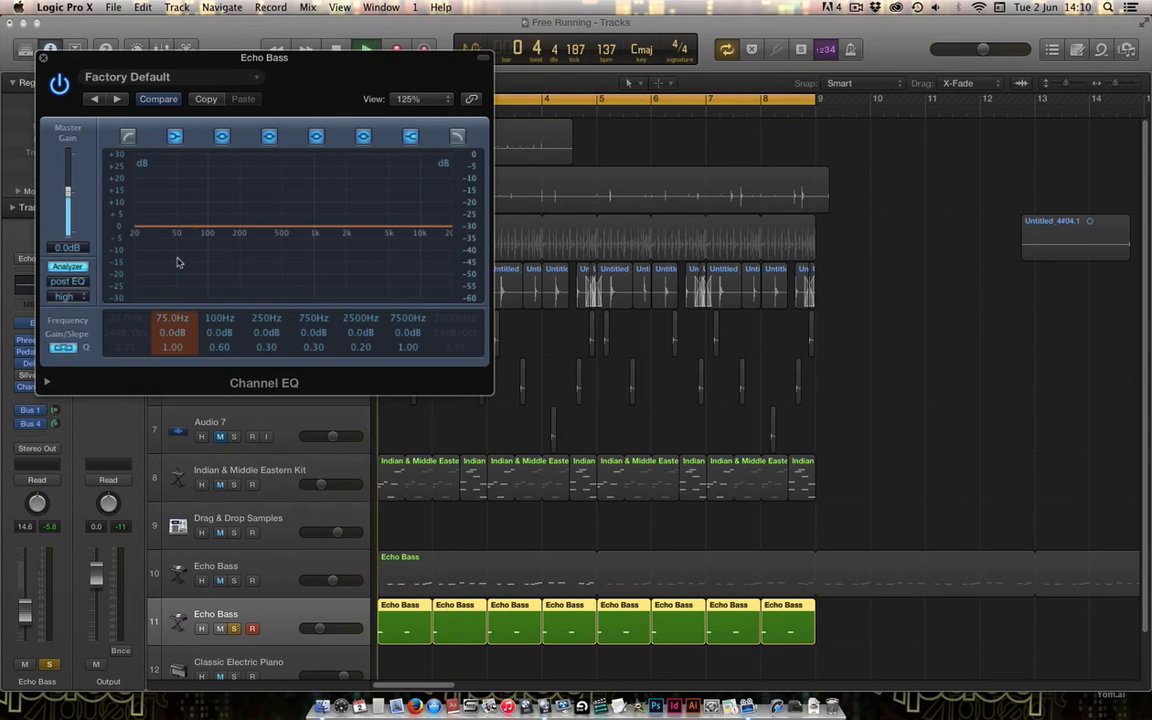
pyautogui.press('space')
# Shape the Channel EQ with a 64 Hz low cut, a -17.5 dB dip at 180 Hz and a +10 dB boost at 2400 Hz.
pyautogui.click(158, 232)
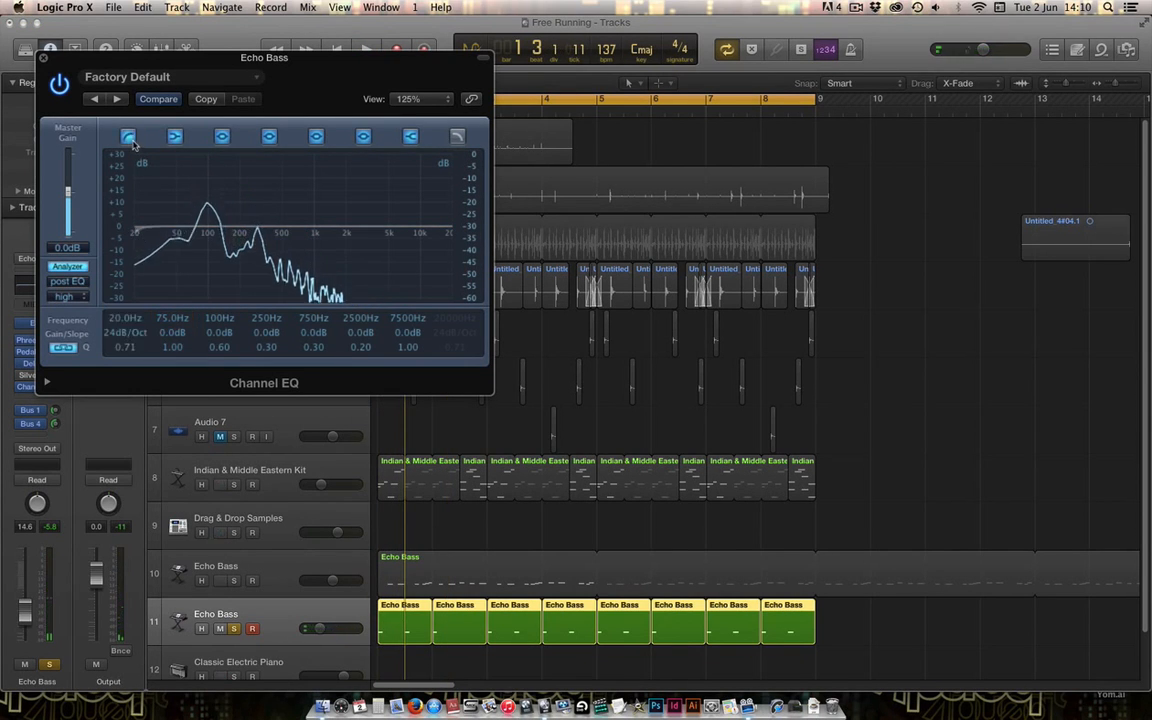
pyautogui.moveTo(158, 232); pyautogui.dragTo(258, 290)
pyautogui.moveTo(360, 232); pyautogui.dragTo(355, 203)
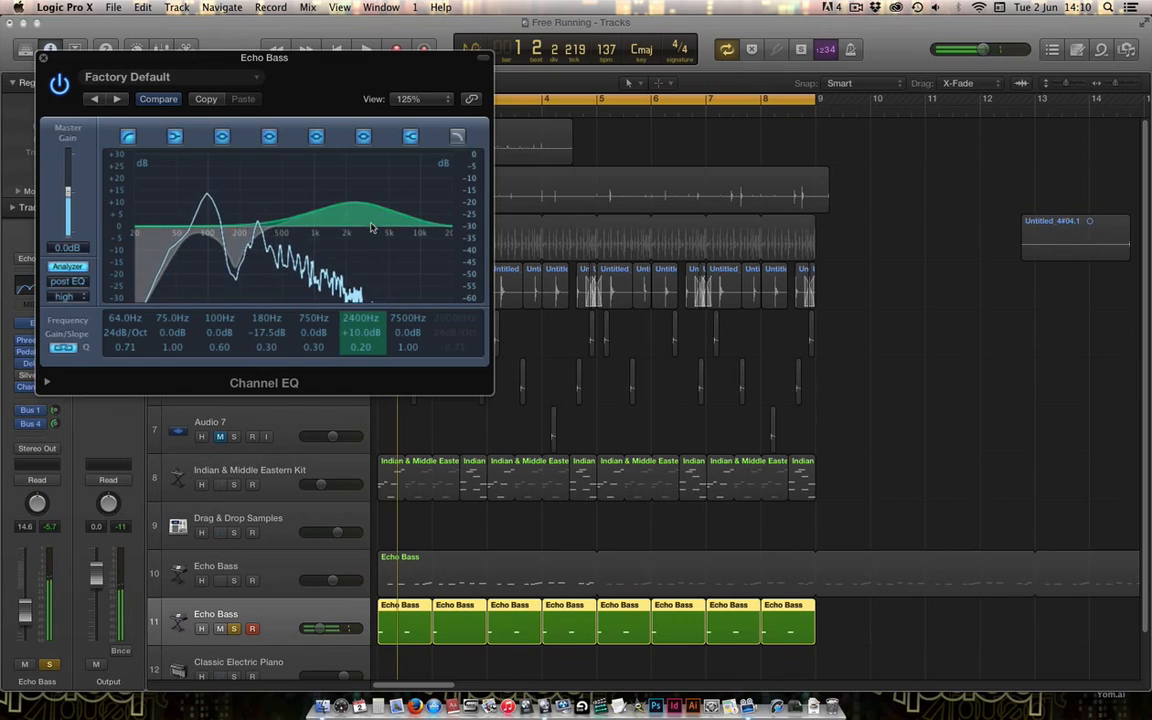
pyautogui.press('space')
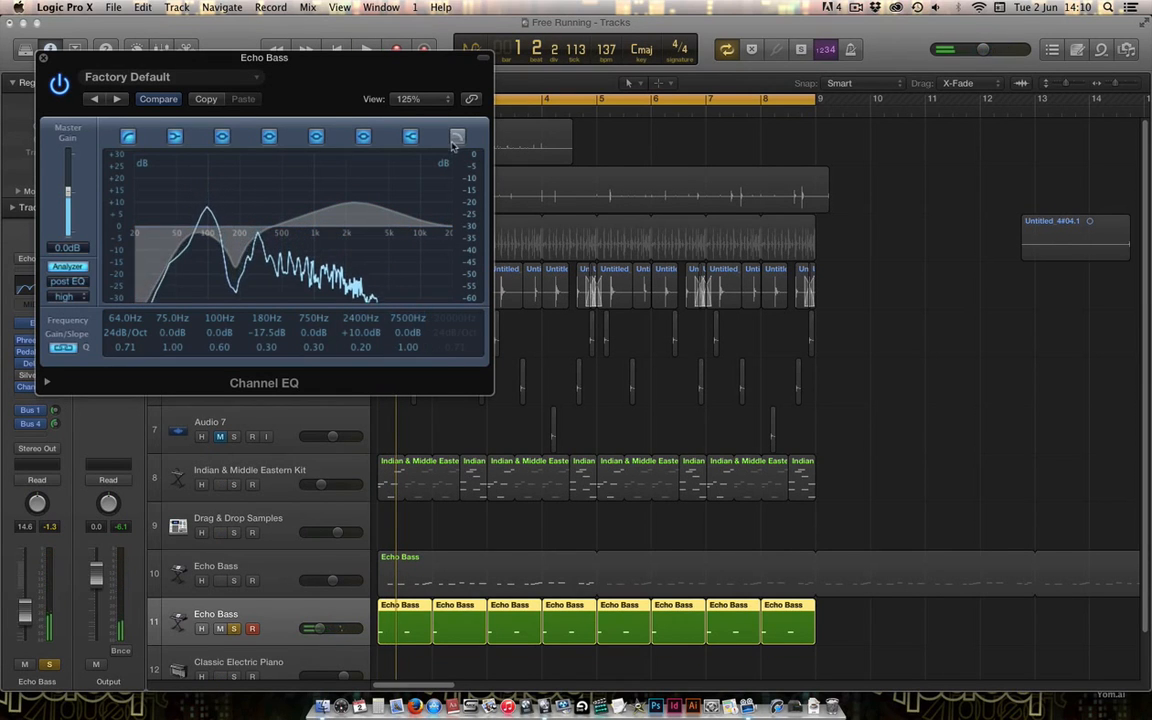
# Enable the EQ's high cut at 7500 Hz, fine-tune the low-mid dip while auditioning, and close the Channel EQ.
pyautogui.click(457, 138)
pyautogui.moveTo(447, 268); pyautogui.dragTo(401, 289)
pyautogui.press('space')
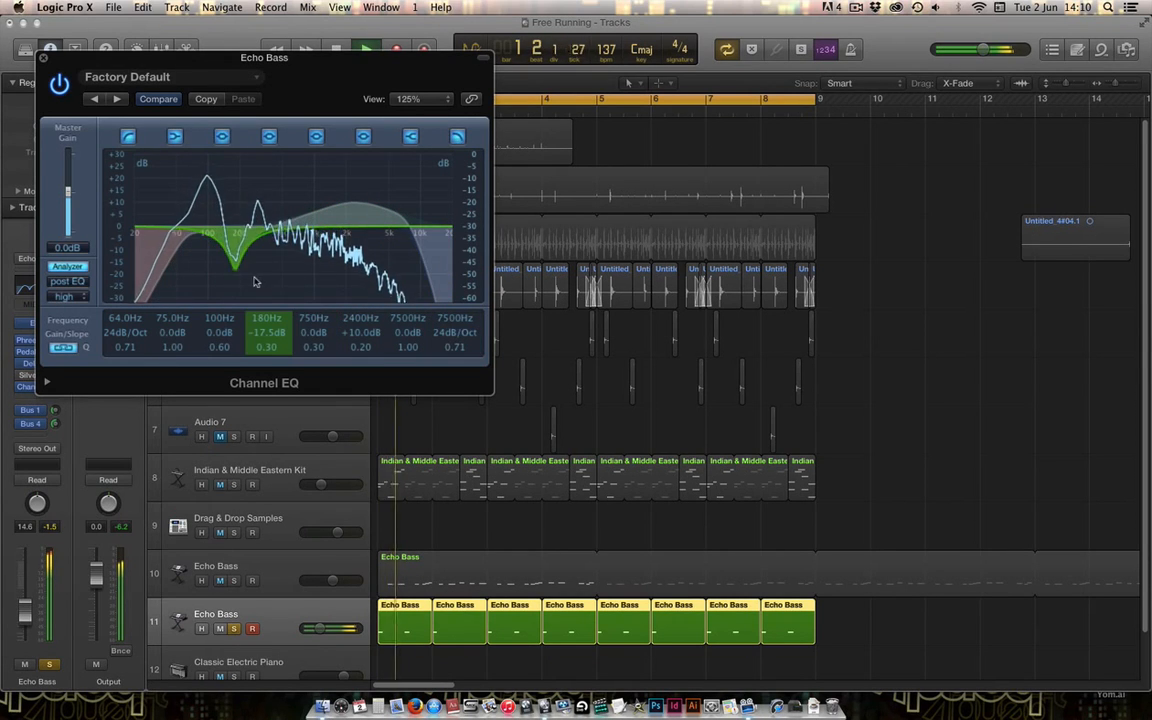
pyautogui.moveTo(255, 283); pyautogui.dragTo(299, 282)
pyautogui.moveTo(197, 278)
pyautogui.mouseDown()
pyautogui.moveTo(208, 277)
pyautogui.moveTo(198, 275)
pyautogui.mouseUp()
pyautogui.press('space')
pyautogui.press('space')
pyautogui.press('space')
pyautogui.click(43, 58)
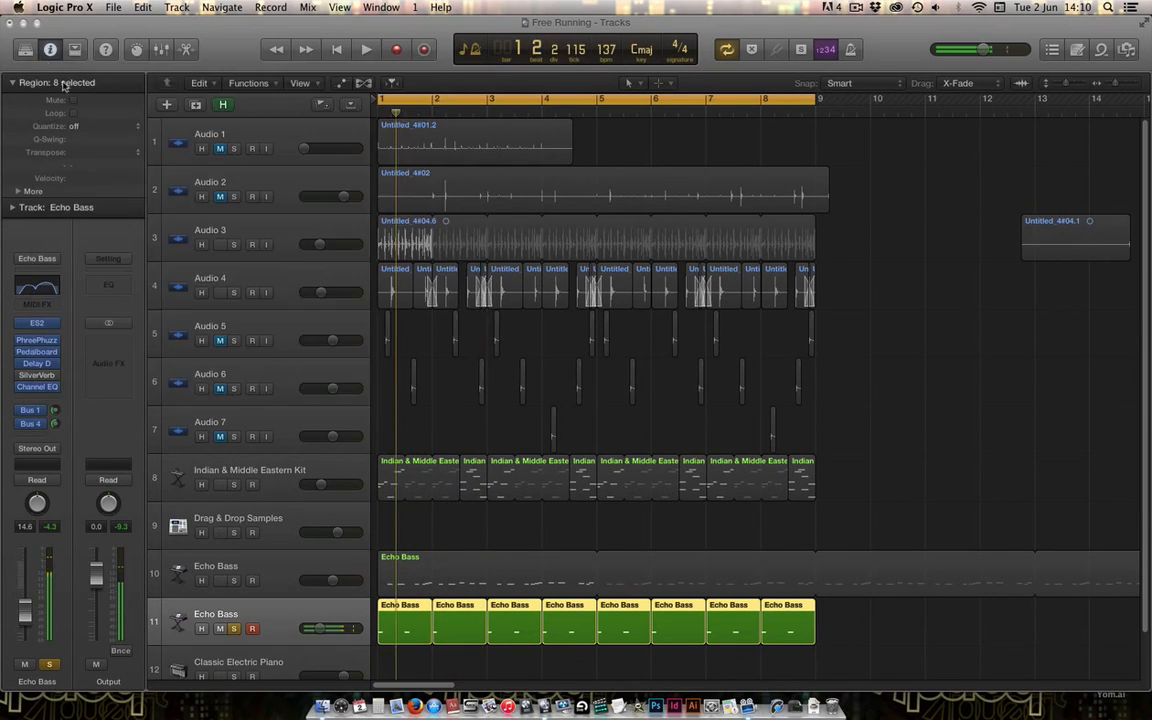
# Open the Echo Bass ES2 synth and compare the soloed sound with PhreePhuzz bypassed and active.
pyautogui.click(36, 323)
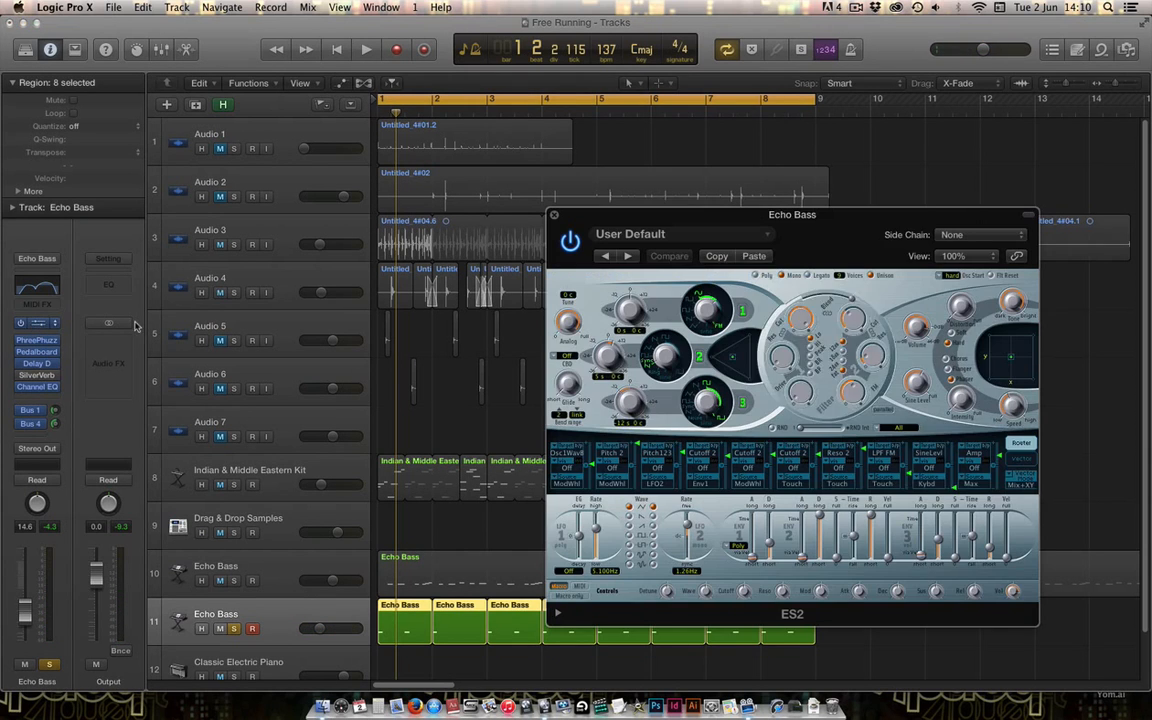
pyautogui.press('space')
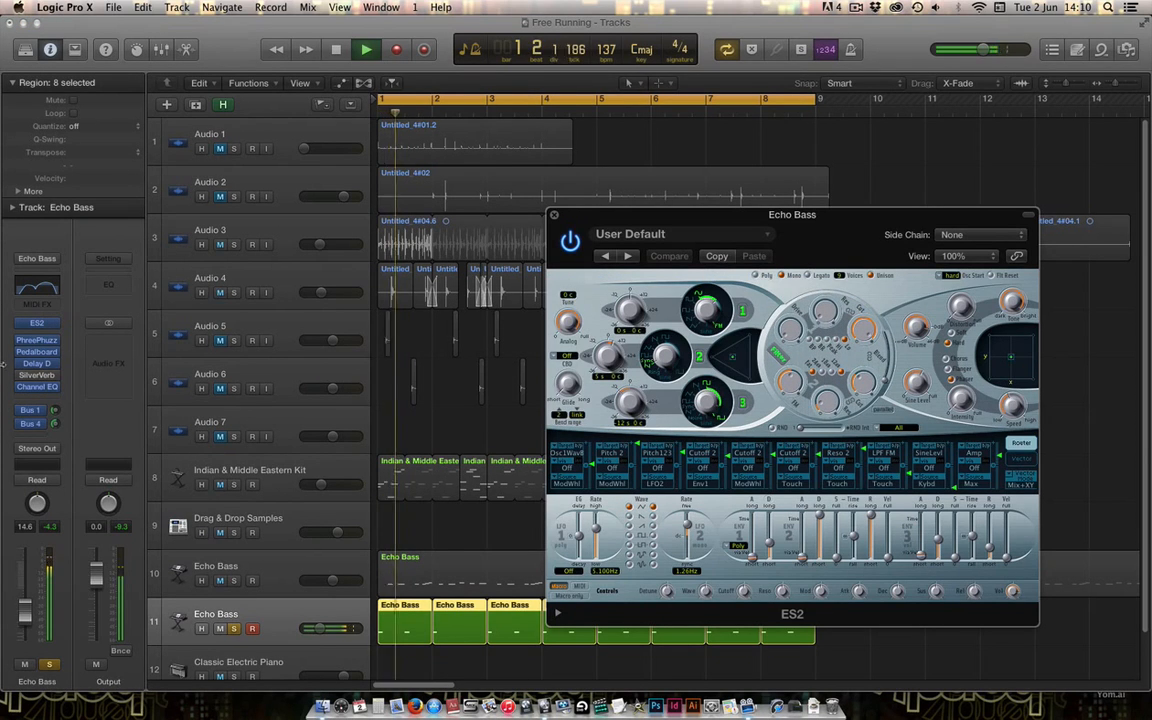
pyautogui.click(20, 341)
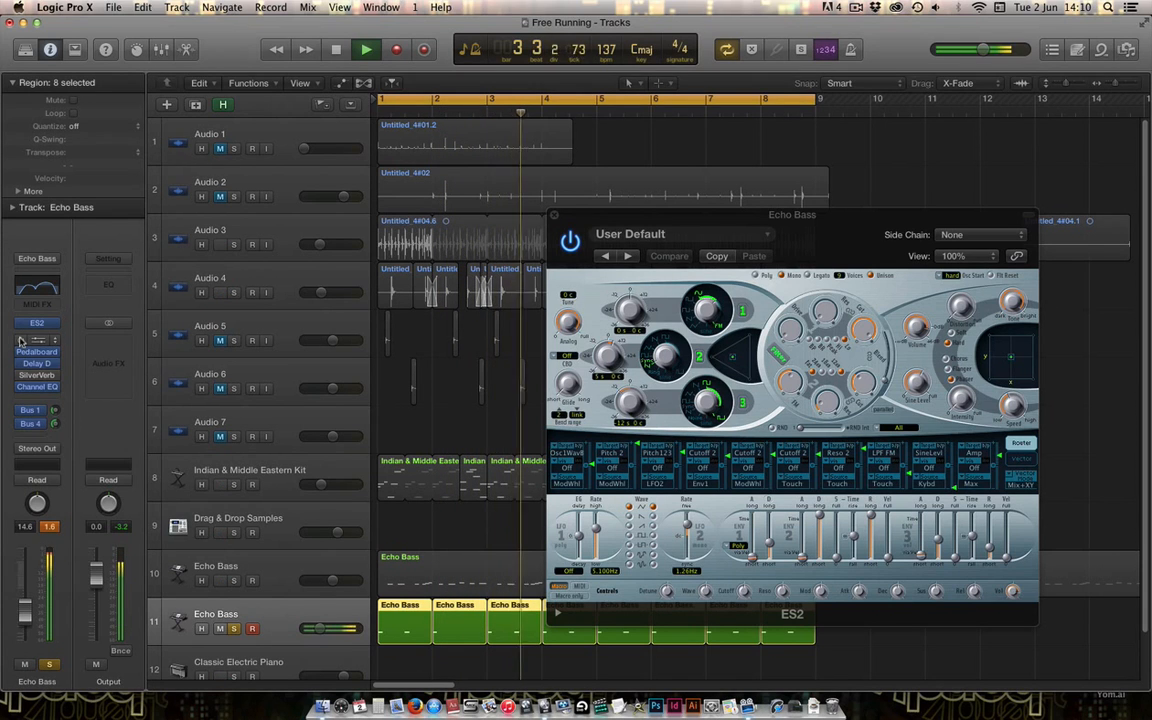
pyautogui.press('space')
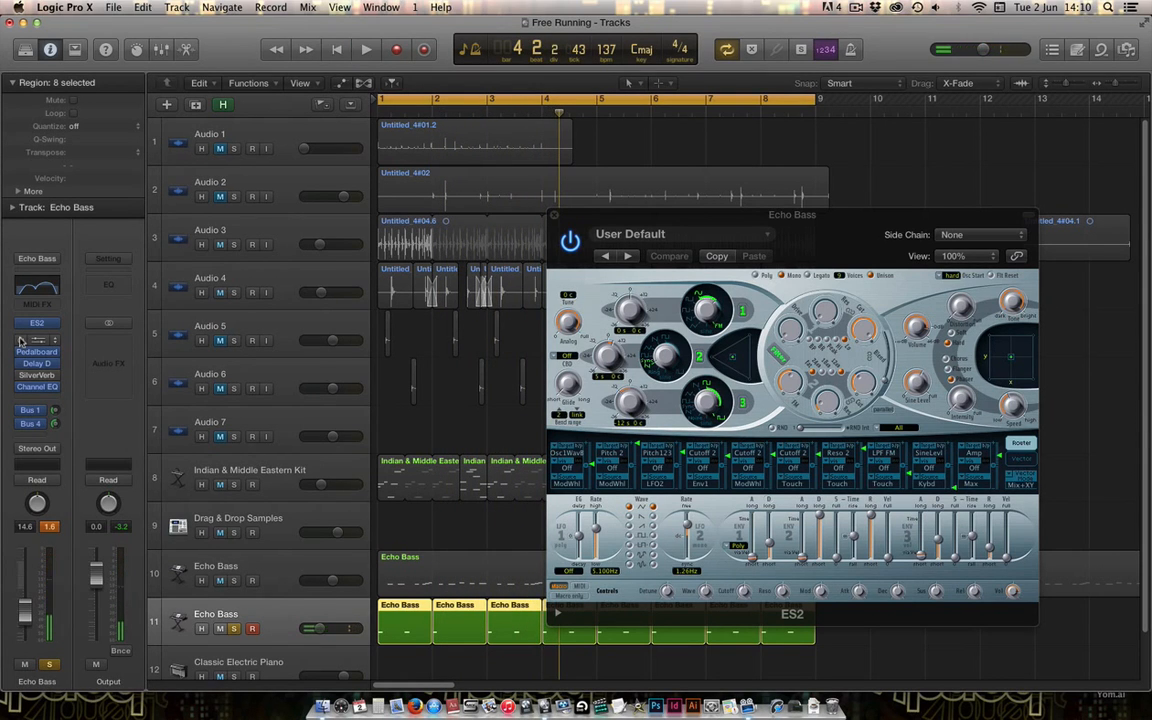
pyautogui.click(20, 341)
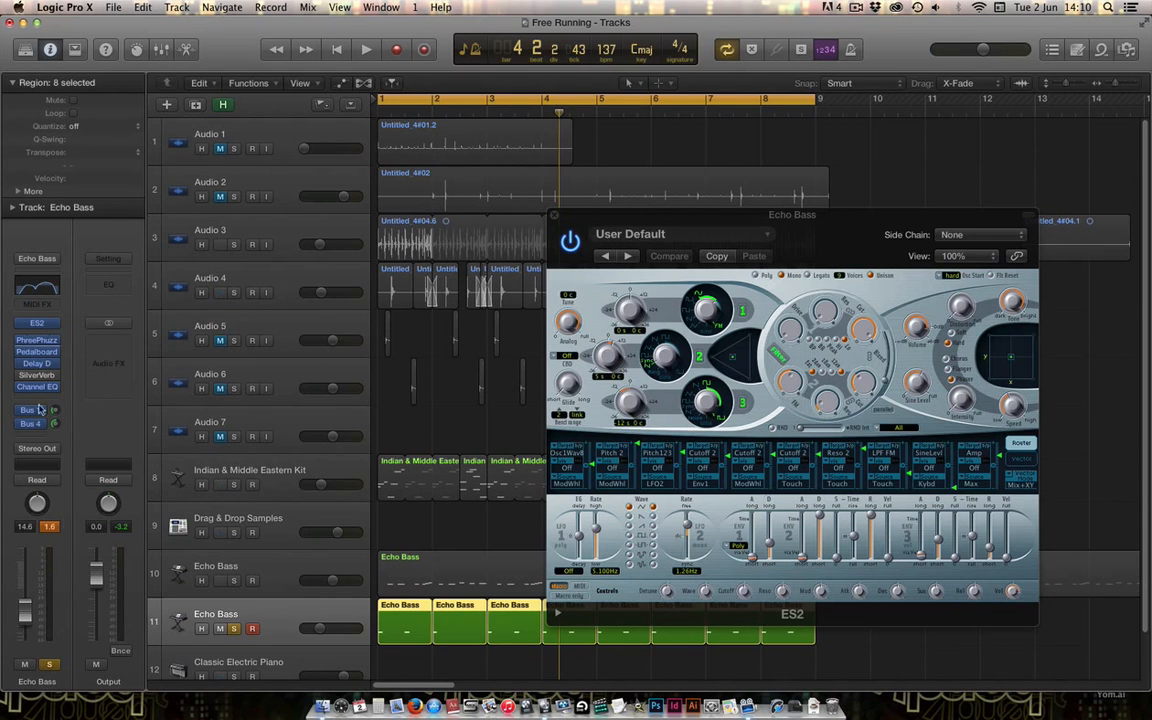
# Unsolo the Echo Bass, A/B PhreePhuzz against the full mix, and leave the effect bypassed.
pyautogui.click(49, 526)
pyautogui.click(234, 628)
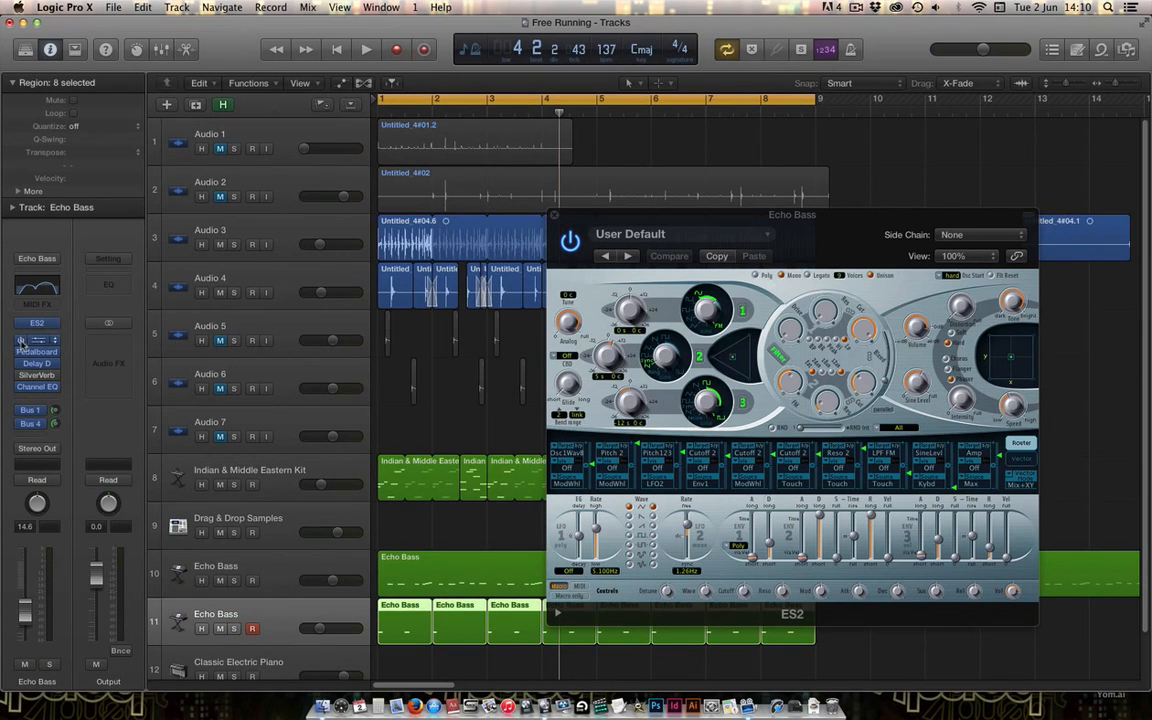
pyautogui.press('space')
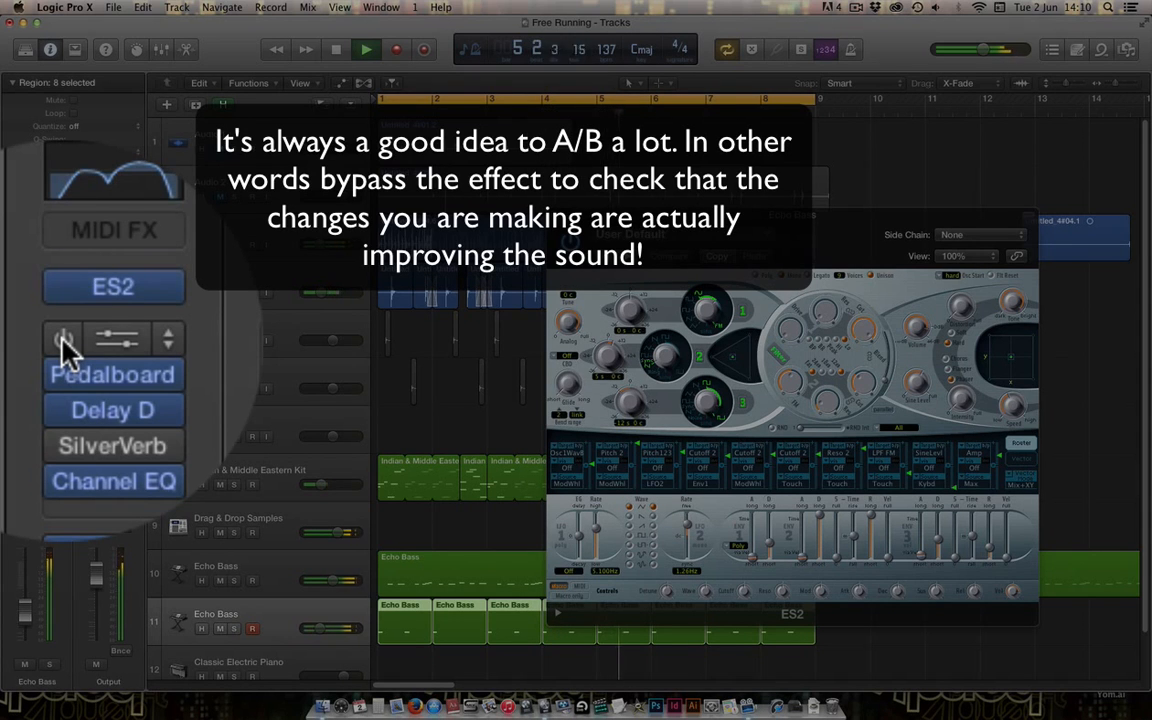
pyautogui.press('space')
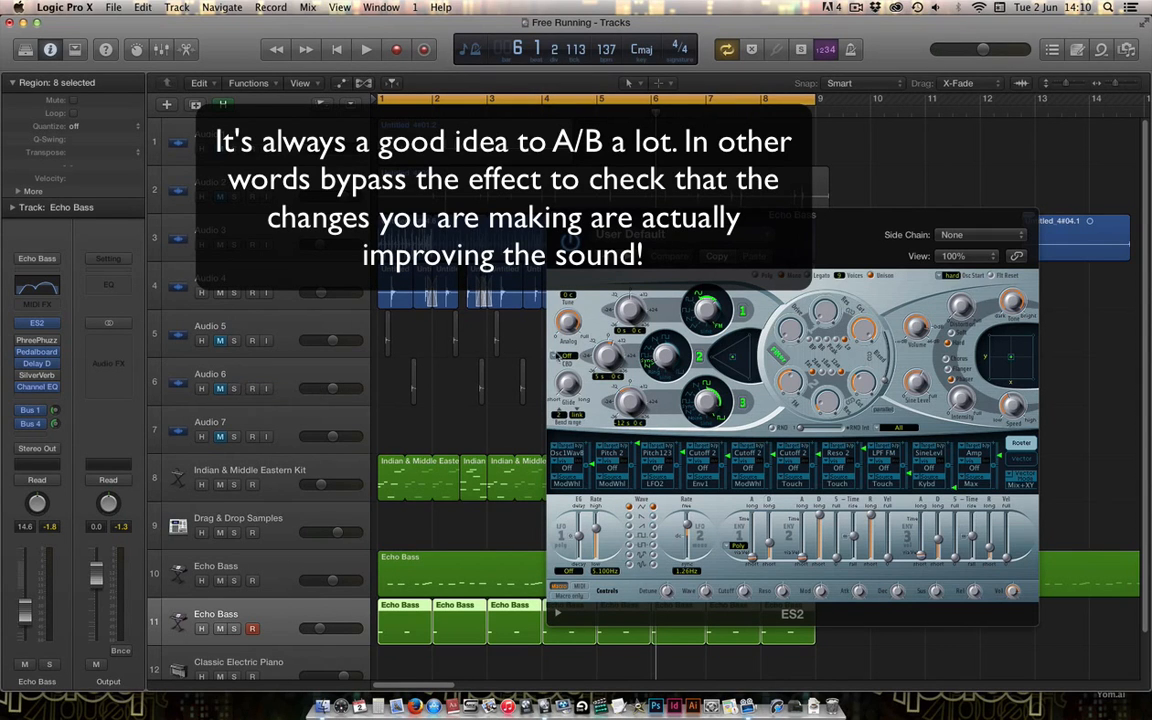
# Solo the Echo Bass again and try adjusting the ES2's oscillator 1 pitch, filter drive and sine level during playback.
pyautogui.click(235, 628)
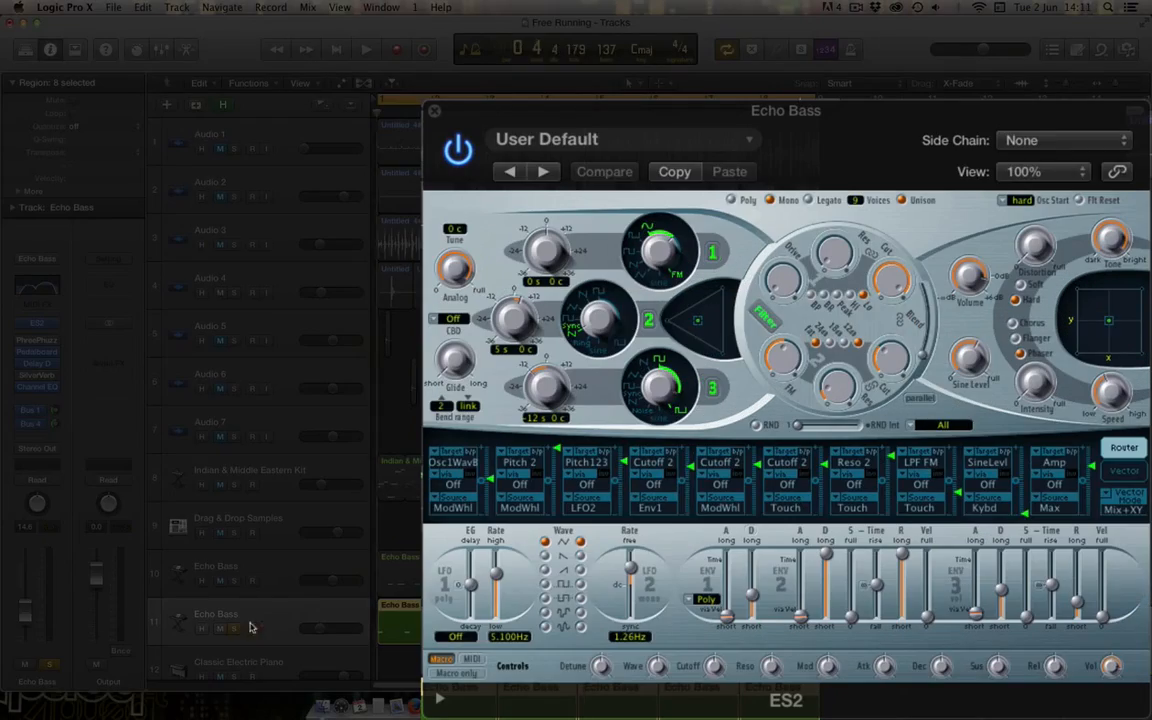
pyautogui.press('space')
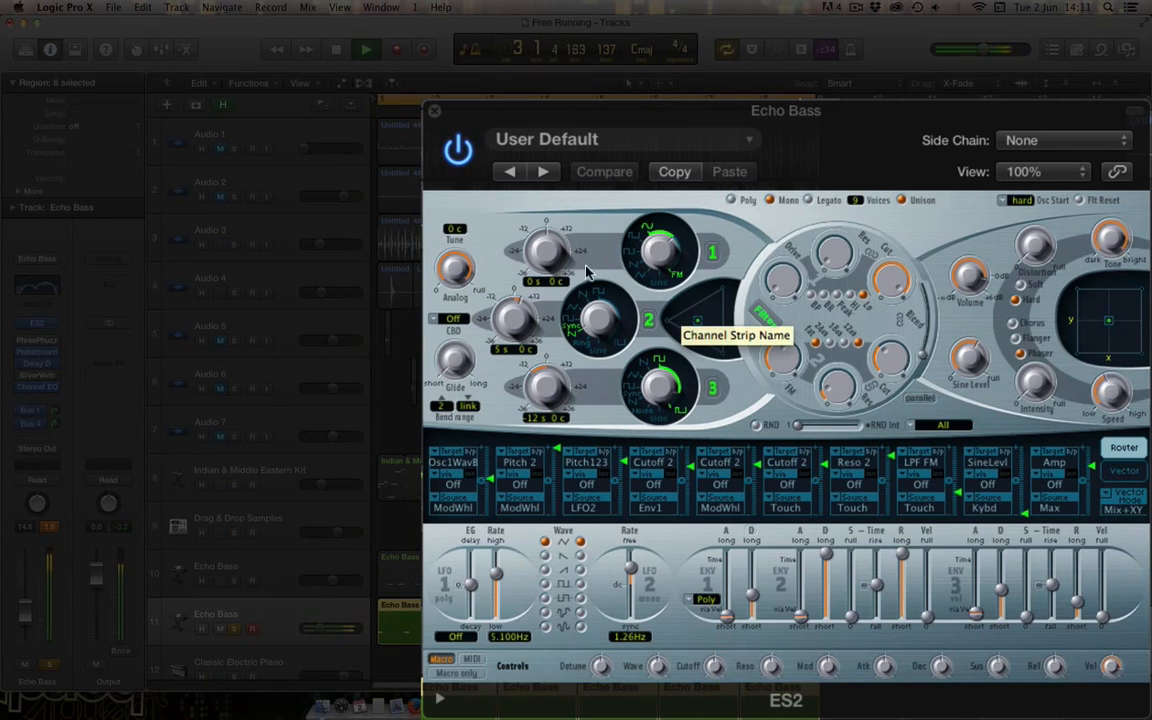
pyautogui.moveTo(555, 259)
pyautogui.mouseDown()
pyautogui.moveTo(565, 166)
pyautogui.moveTo(572, 262)
pyautogui.mouseUp()
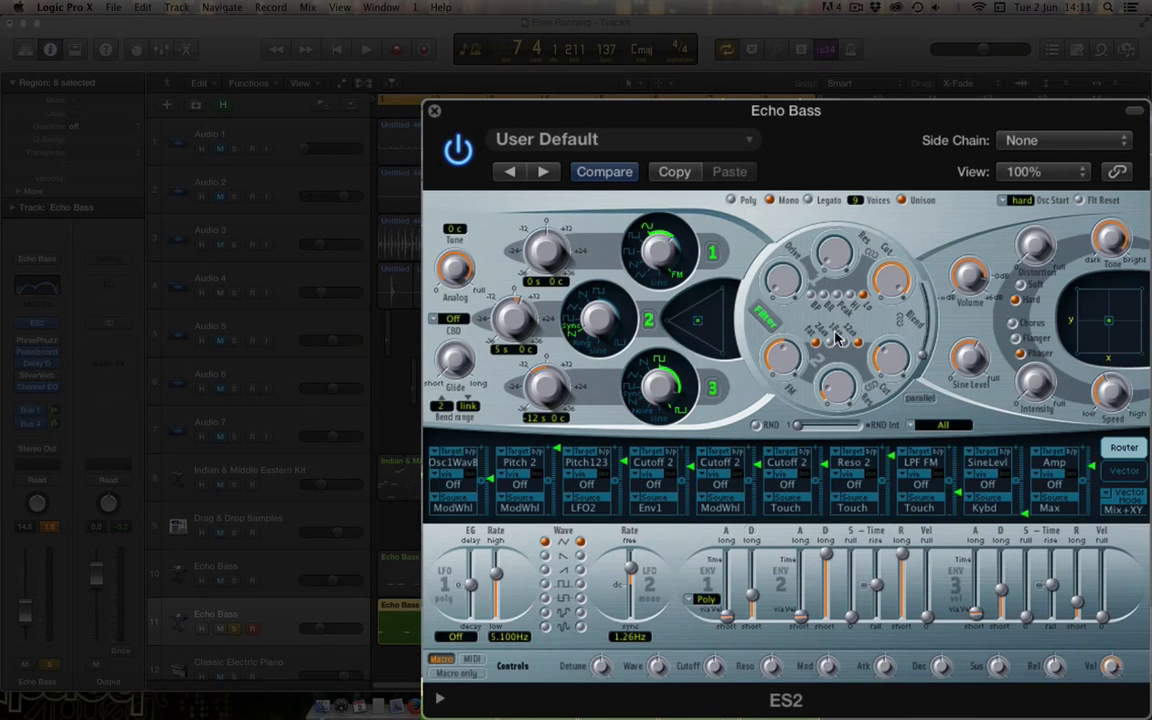
pyautogui.moveTo(790, 283); pyautogui.dragTo(800, 313)
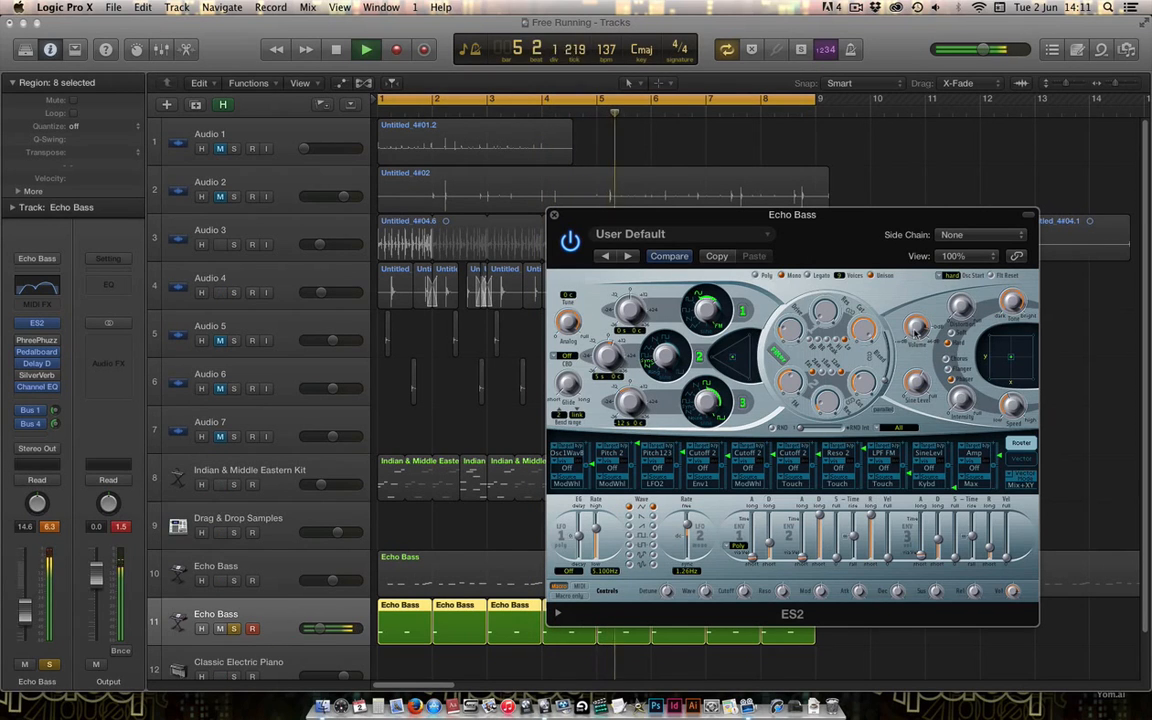
pyautogui.moveTo(921, 387)
pyautogui.mouseDown()
pyautogui.moveTo(925, 424)
pyautogui.moveTo(925, 411)
pyautogui.mouseUp()
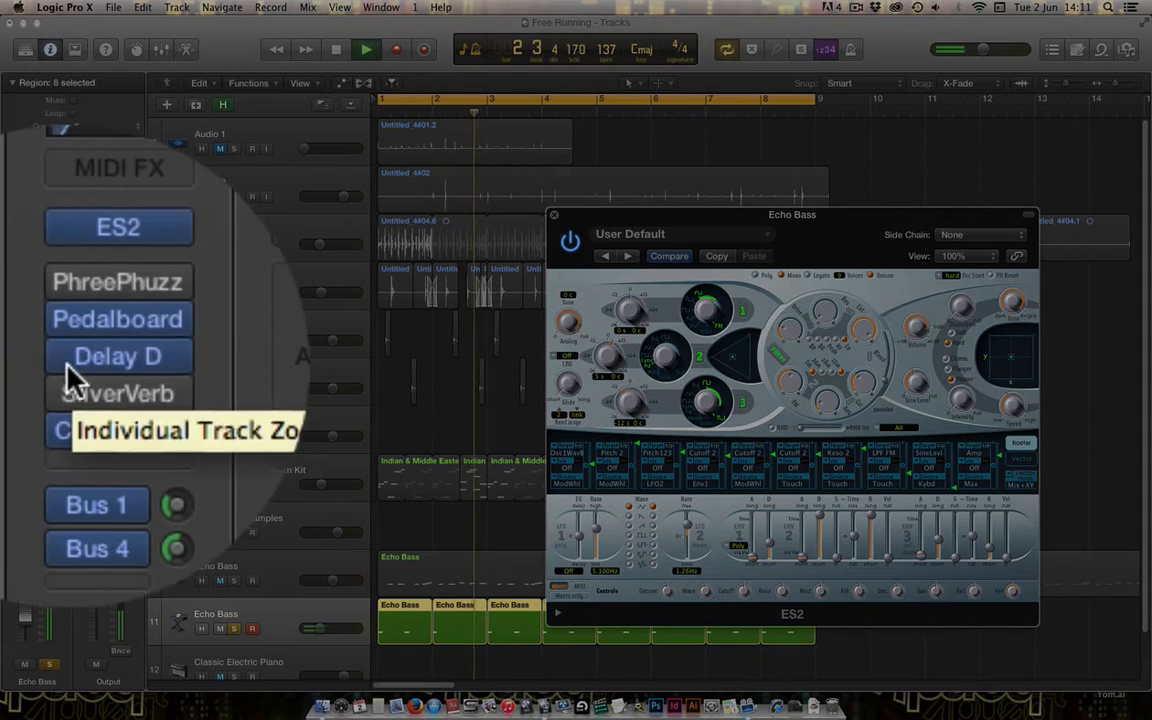
# Bypass Delay D on the Echo Bass and lower the track's volume fader to -16.4 dB.
pyautogui.click(67, 364)
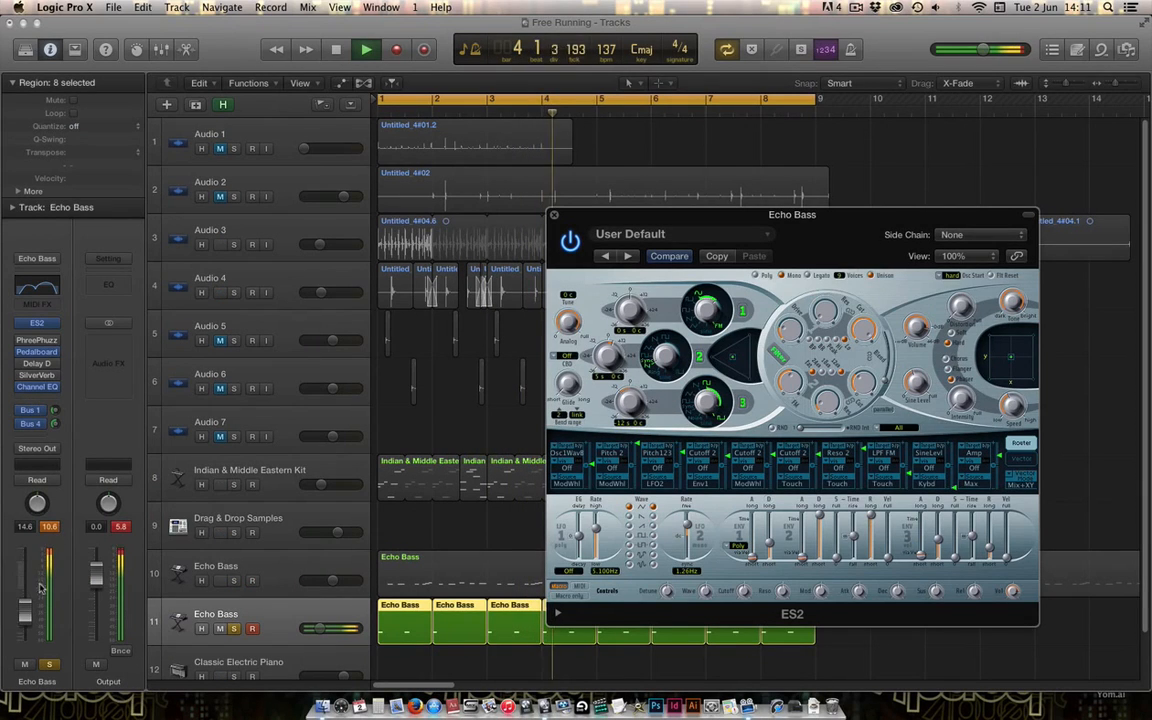
pyautogui.moveTo(24, 529); pyautogui.dragTo(36, 548)
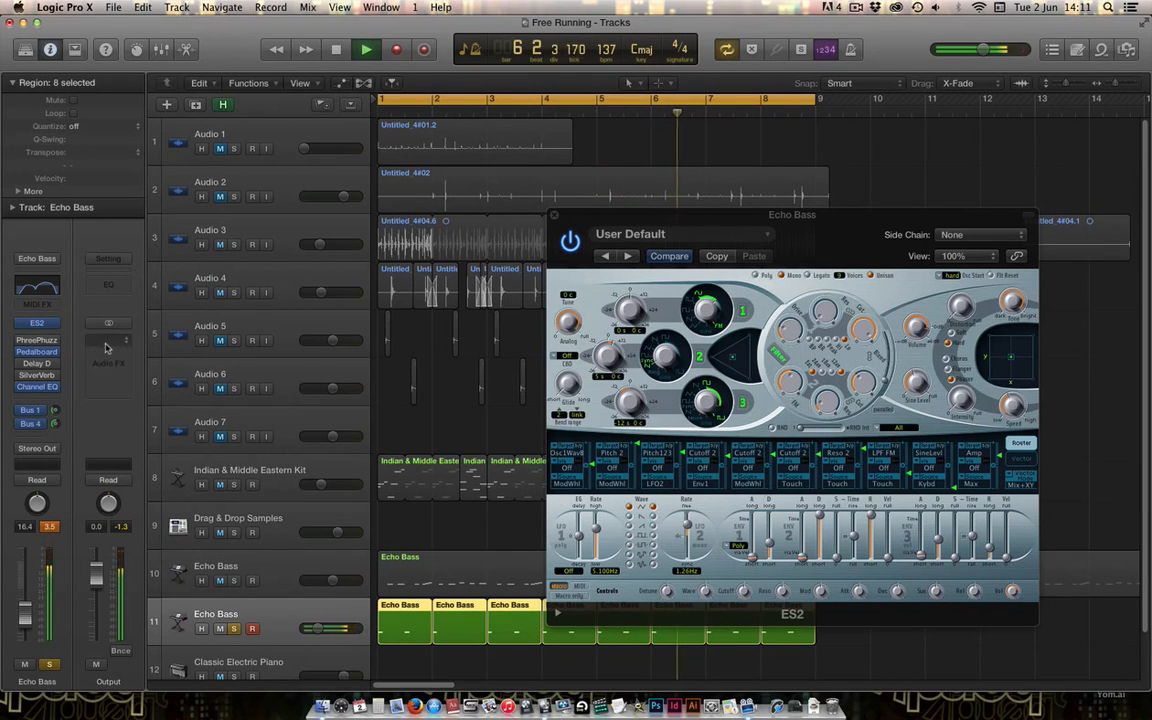
# Replace PhreePhuzz on the Echo Bass with the stereo Bitcrusher distortion plug-in.
pyautogui.click(48, 352)
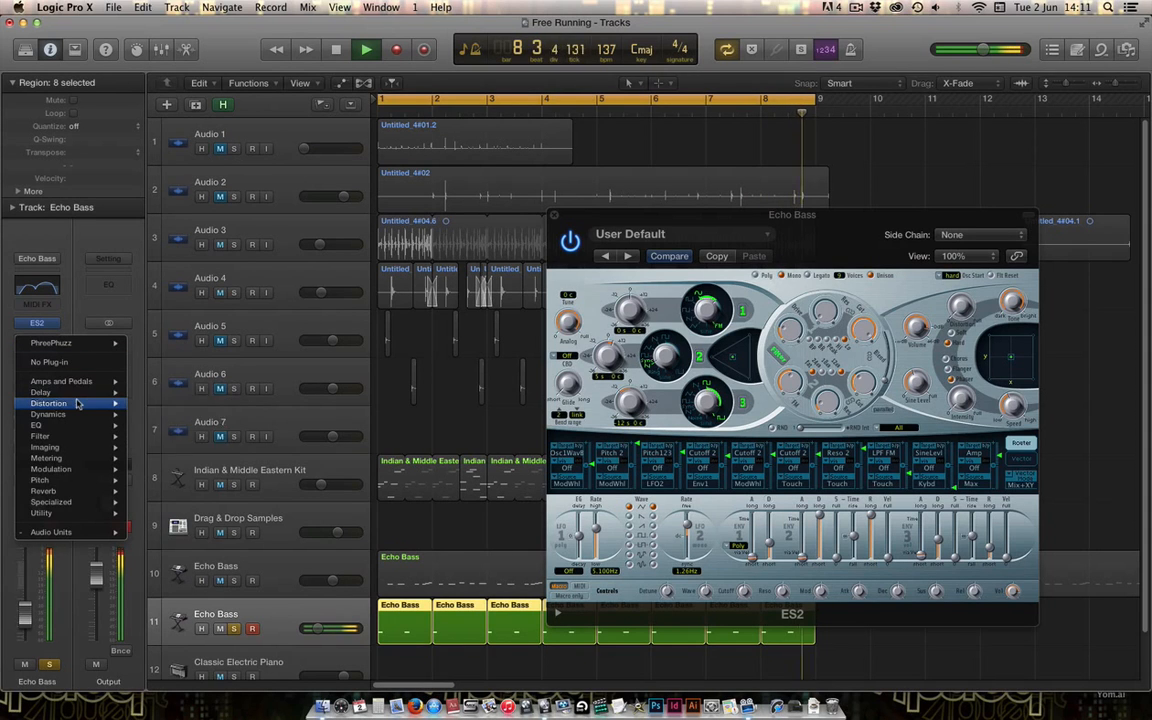
pyautogui.moveTo(78, 403)
pyautogui.moveTo(222, 403)
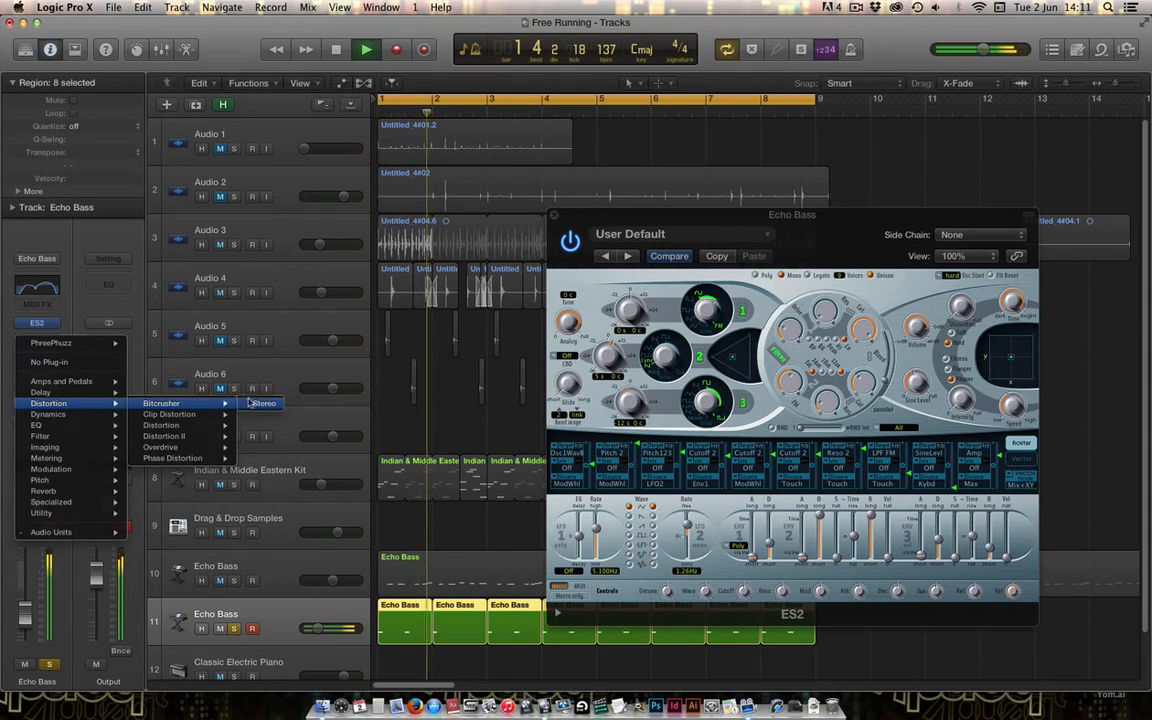
pyautogui.click(262, 403)
# Set the Bitcrusher to 16-bit resolution and 0.0 dB drive, bypass it, and close its window.
pyautogui.moveTo(106, 180); pyautogui.dragTo(108, 156)
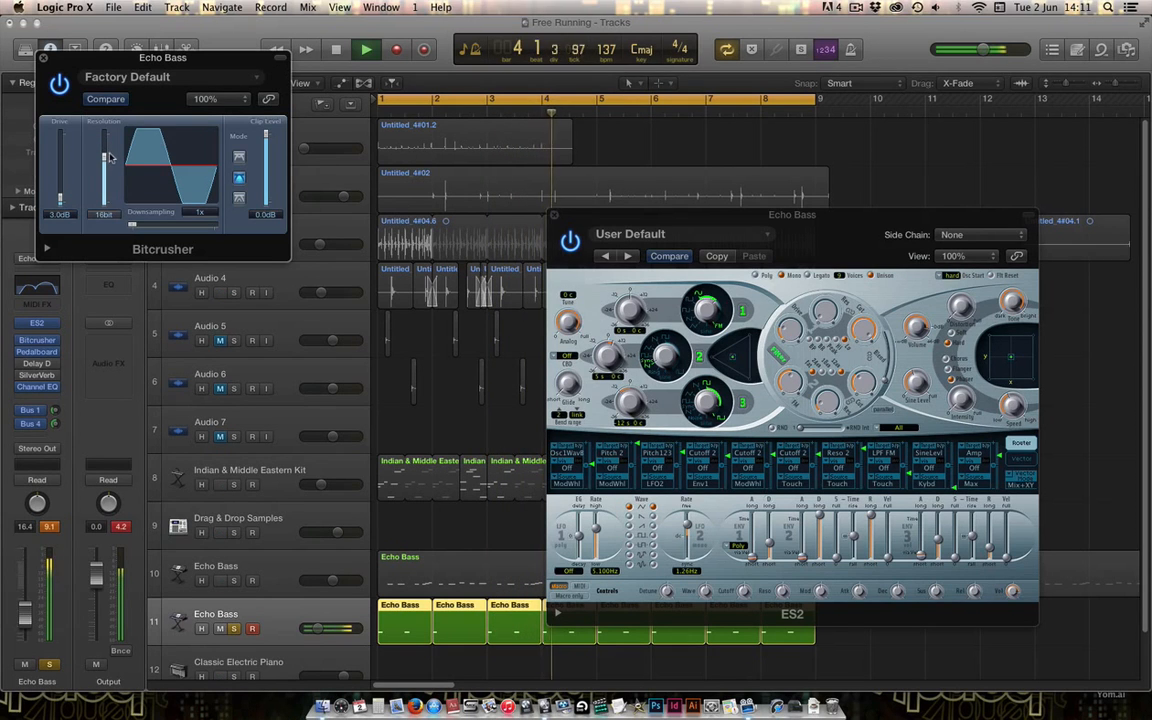
pyautogui.moveTo(61, 200); pyautogui.dragTo(62, 207)
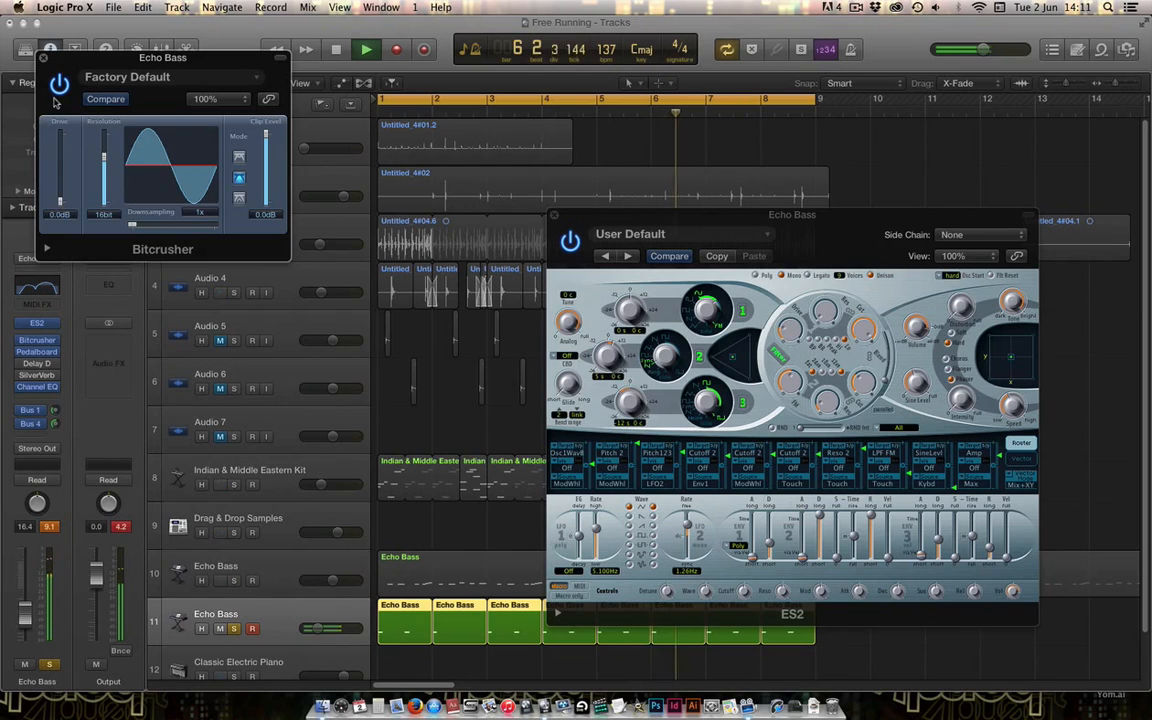
pyautogui.click(44, 58)
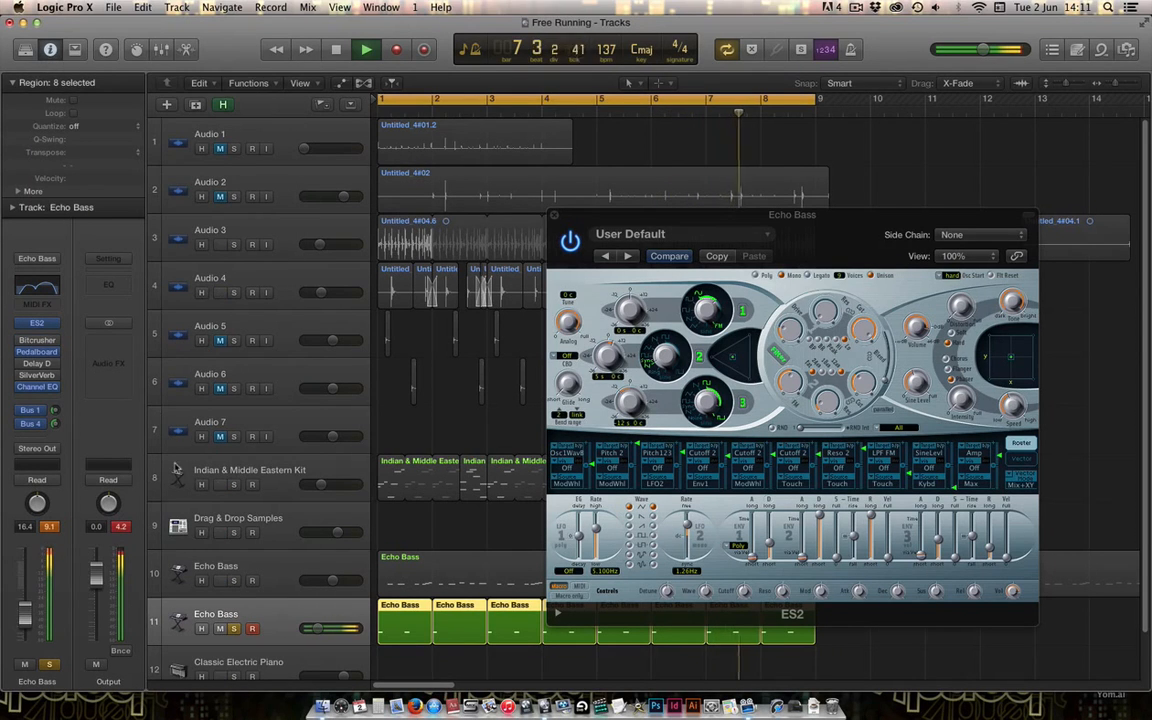
# Unsolo the Echo Bass and briefly mute it to compare the full mix with and without it.
pyautogui.click(51, 527)
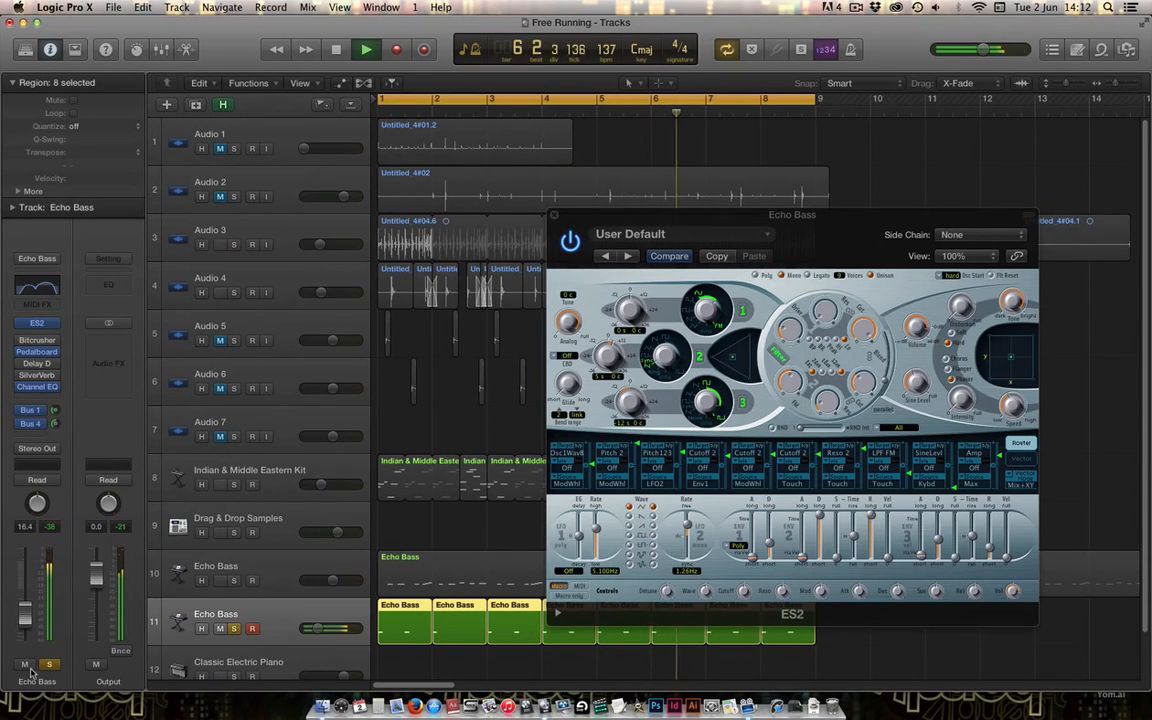
pyautogui.click(47, 664)
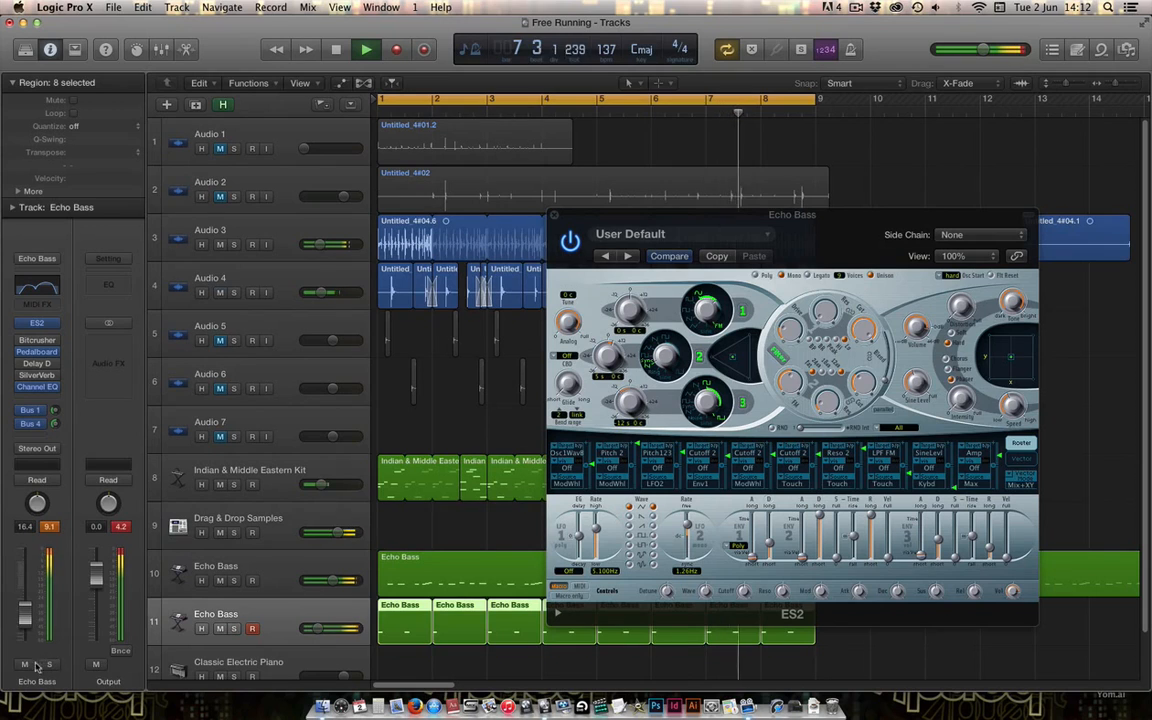
pyautogui.click(24, 664)
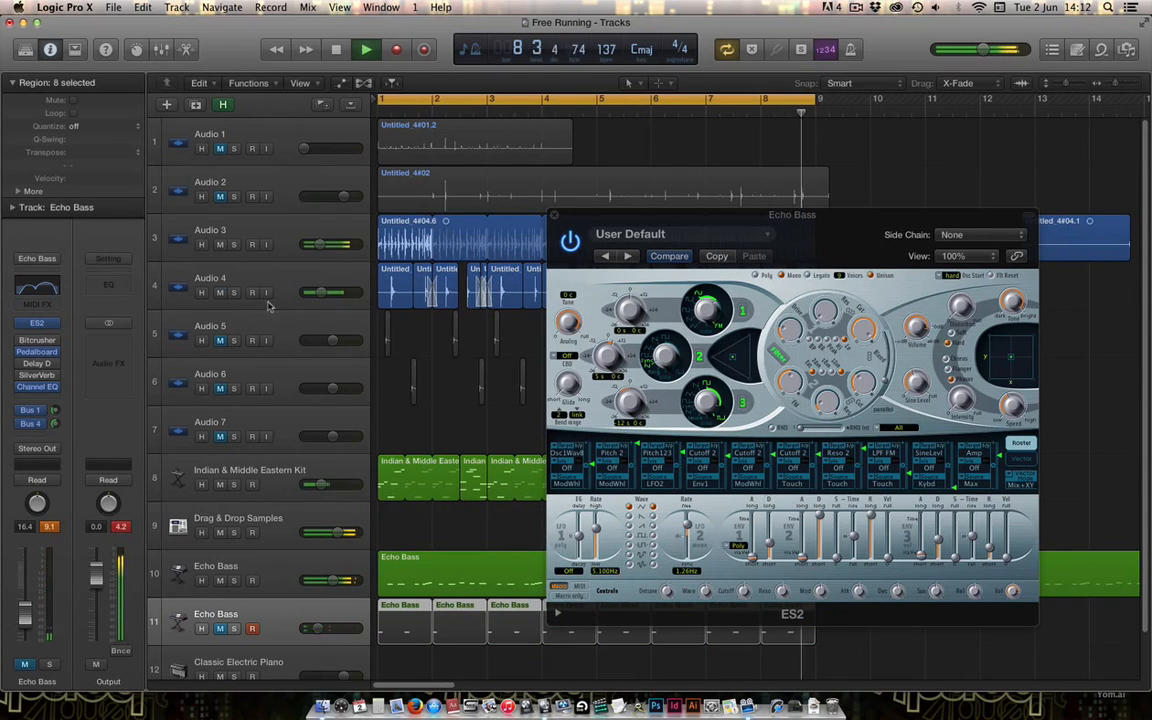
pyautogui.press('space')
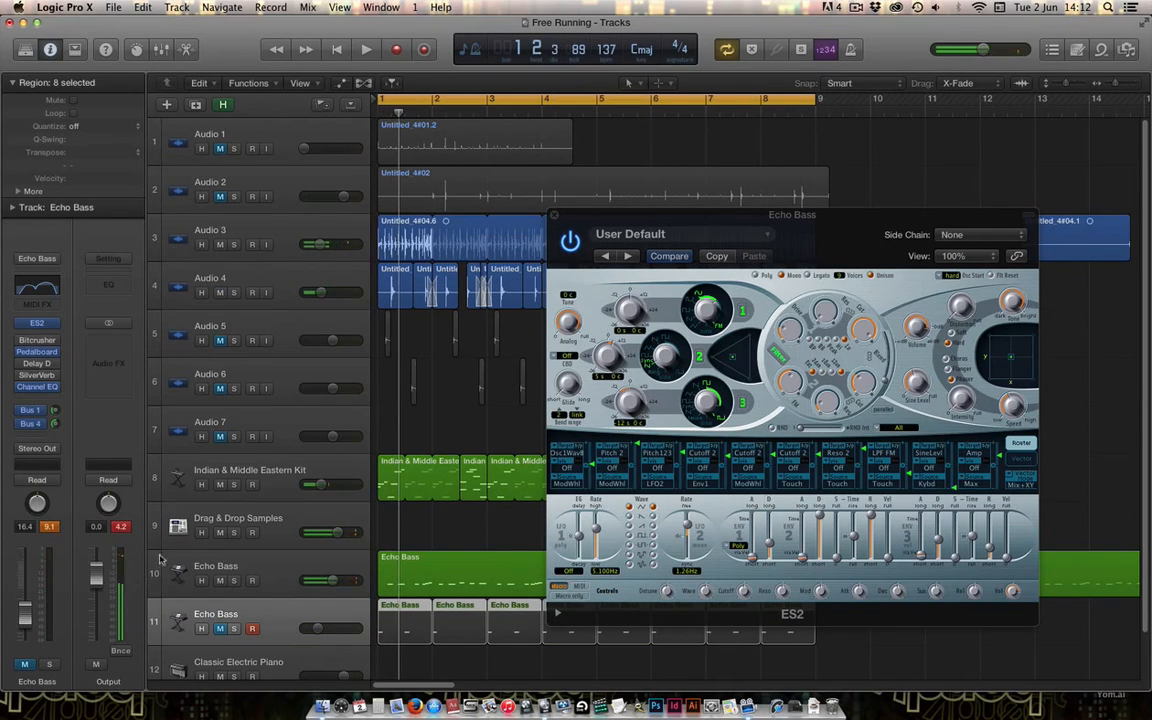
pyautogui.click(25, 664)
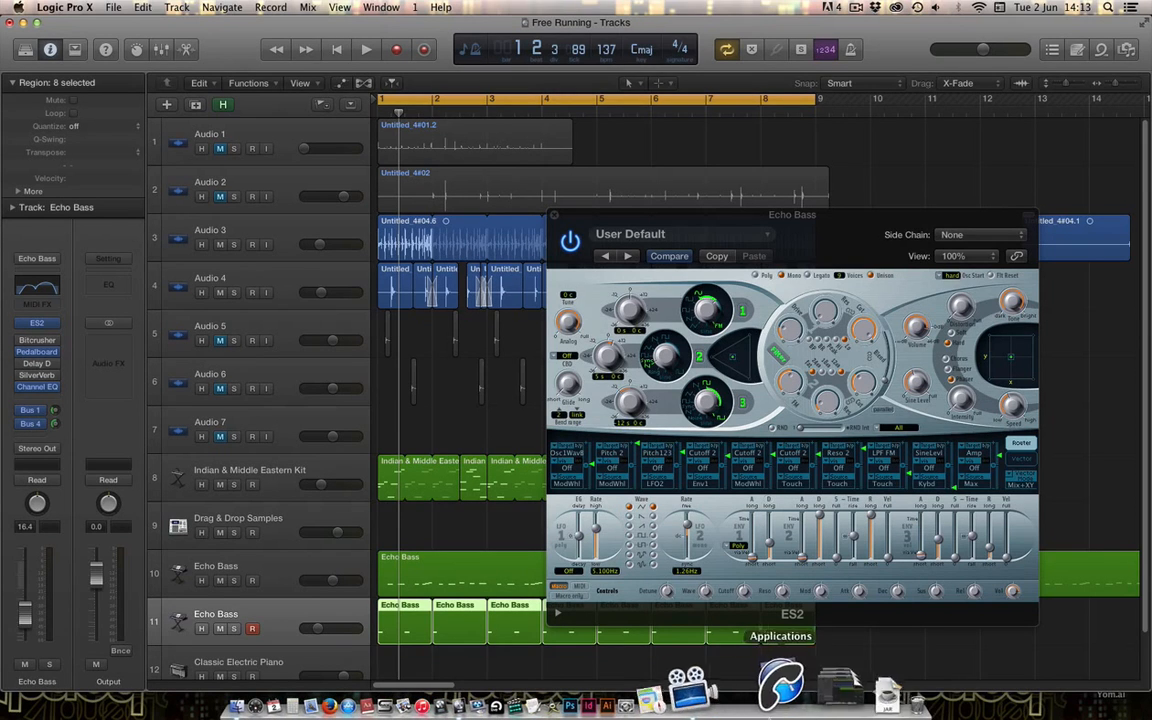
pyautogui.click(740, 692)
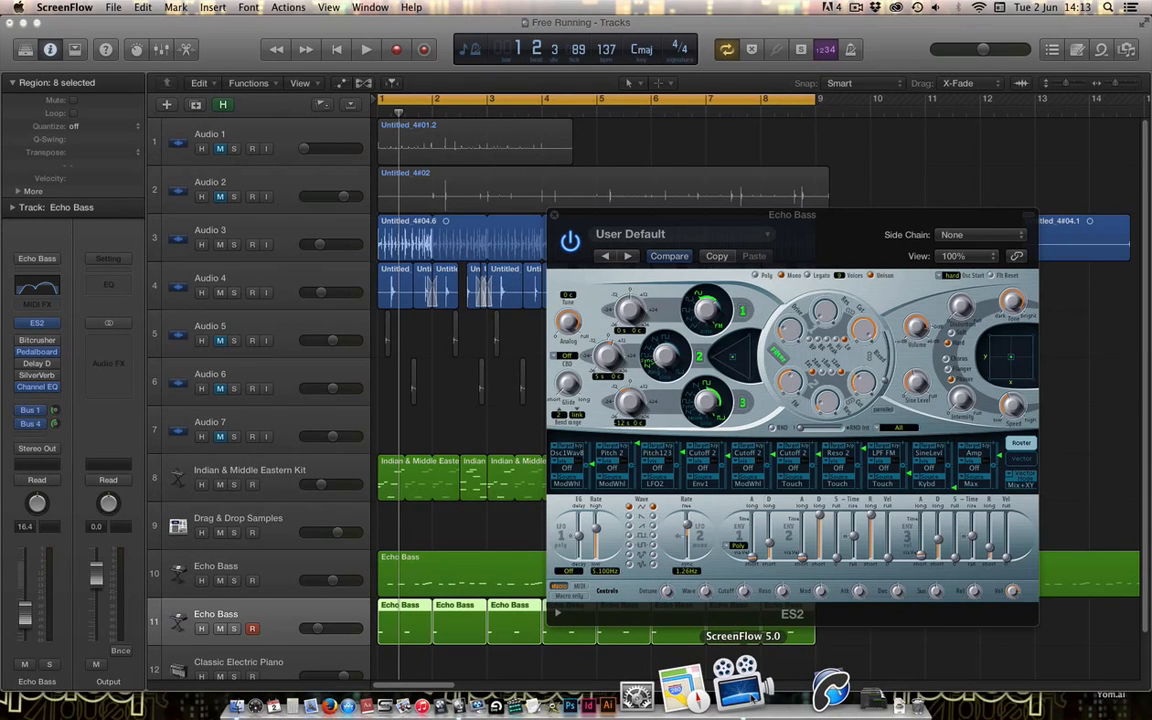
# Switch to Logic Pro X, briefly play the full mix, and solo the record-enabled Echo Bass track to audition it alone.
pyautogui.click(542, 690)
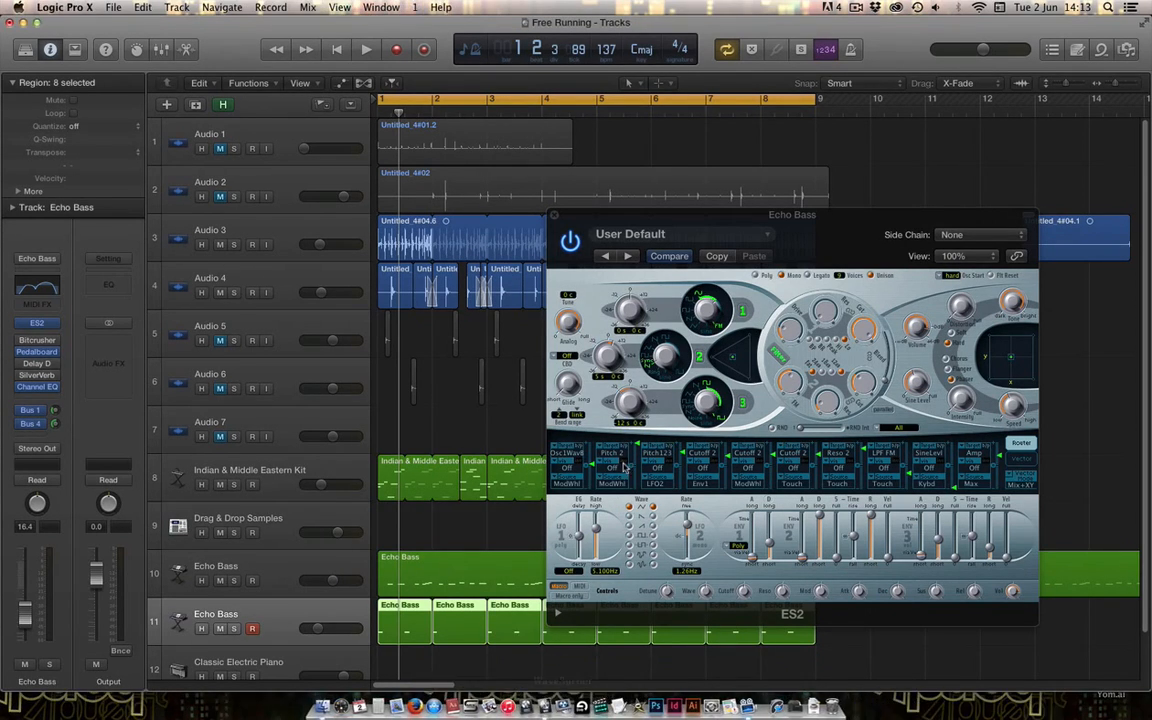
pyautogui.press('space')
pyautogui.press('space')
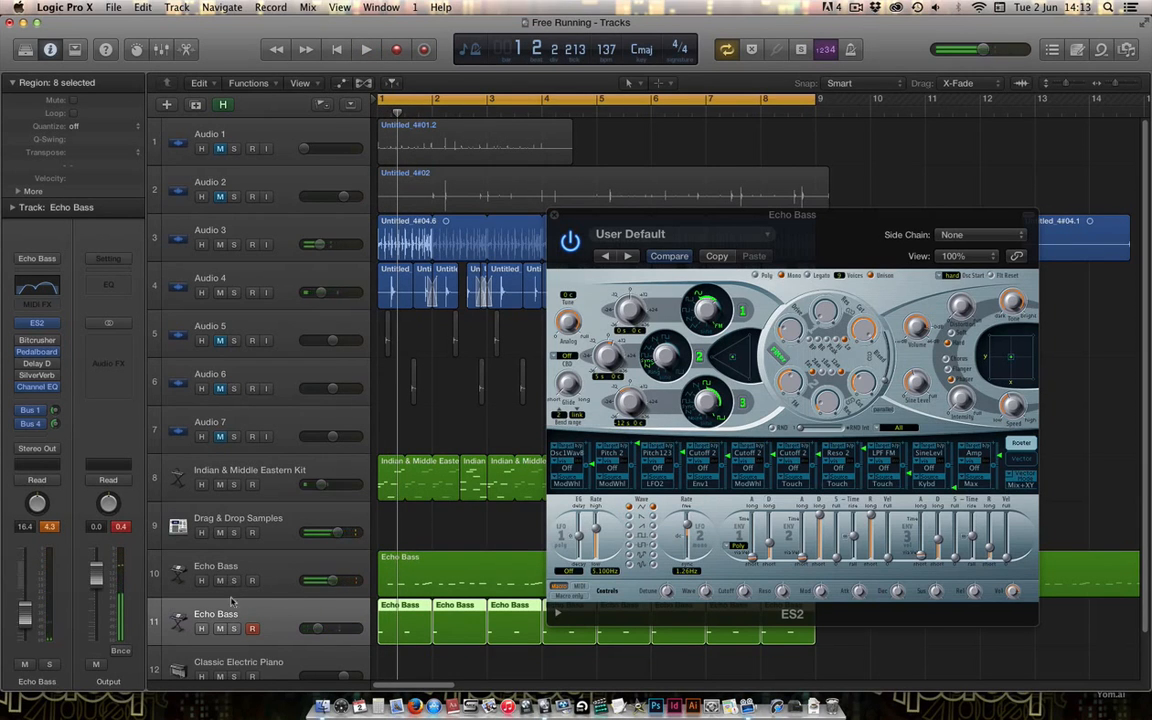
pyautogui.click(229, 629)
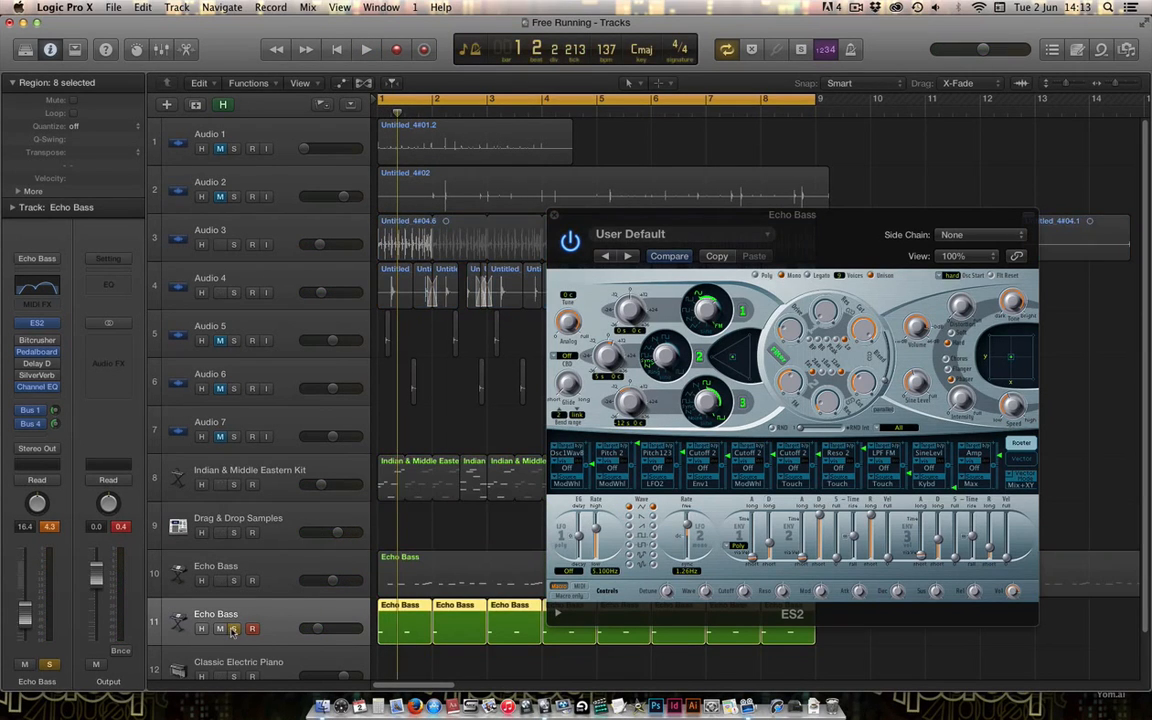
pyautogui.press('space')
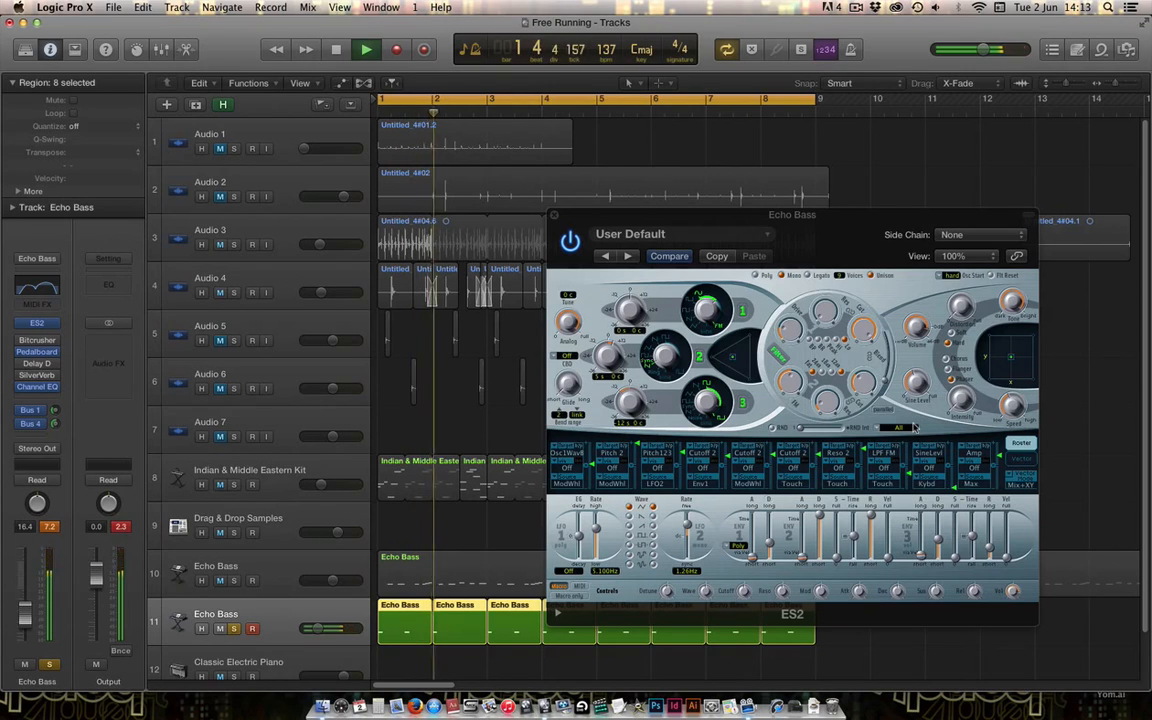
pyautogui.press('space')
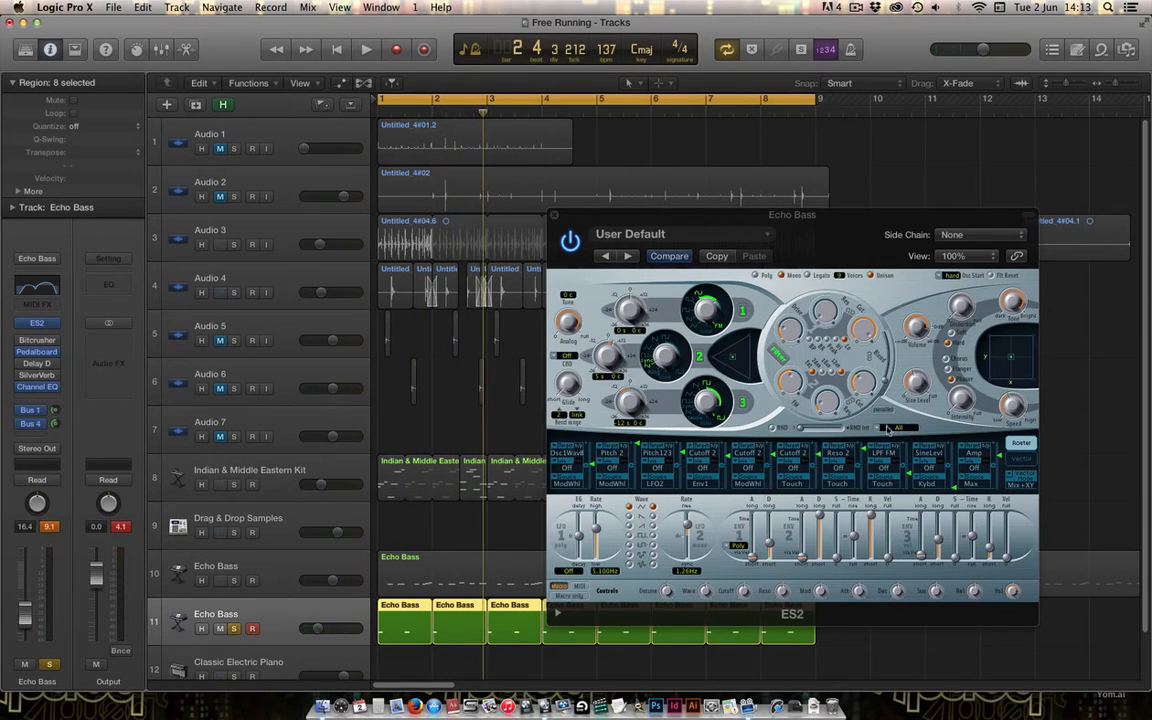
# Save the Free Running project.
pyautogui.click(106, 6)
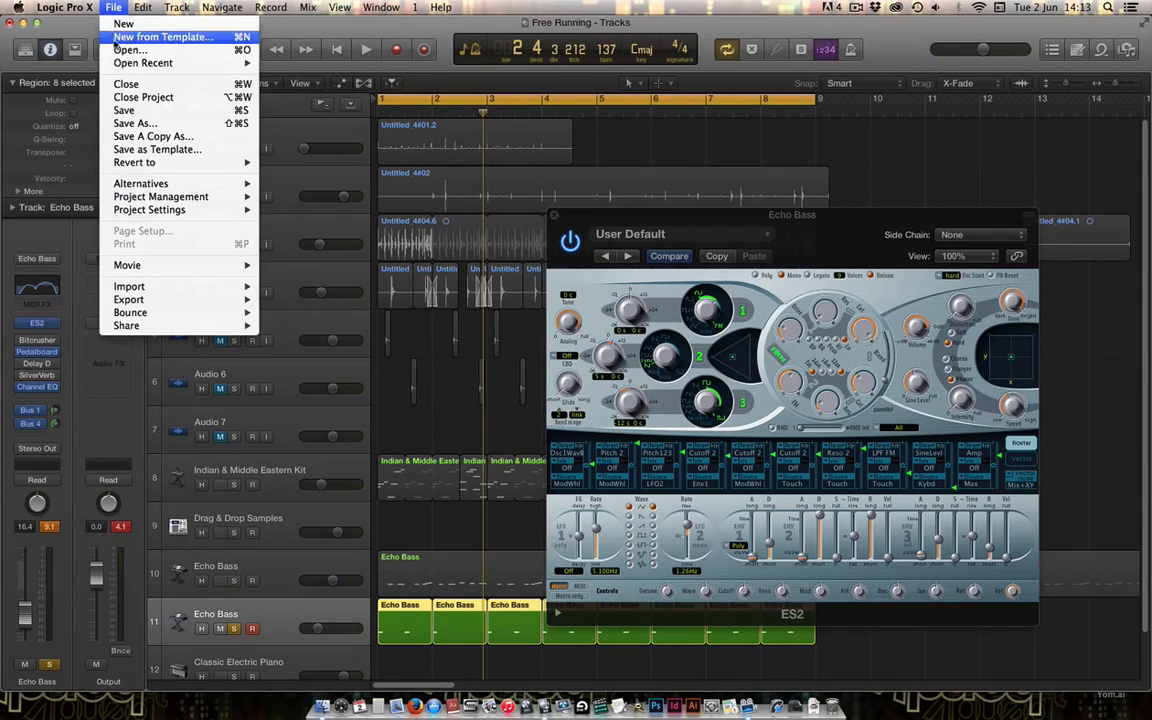
pyautogui.click(145, 112)
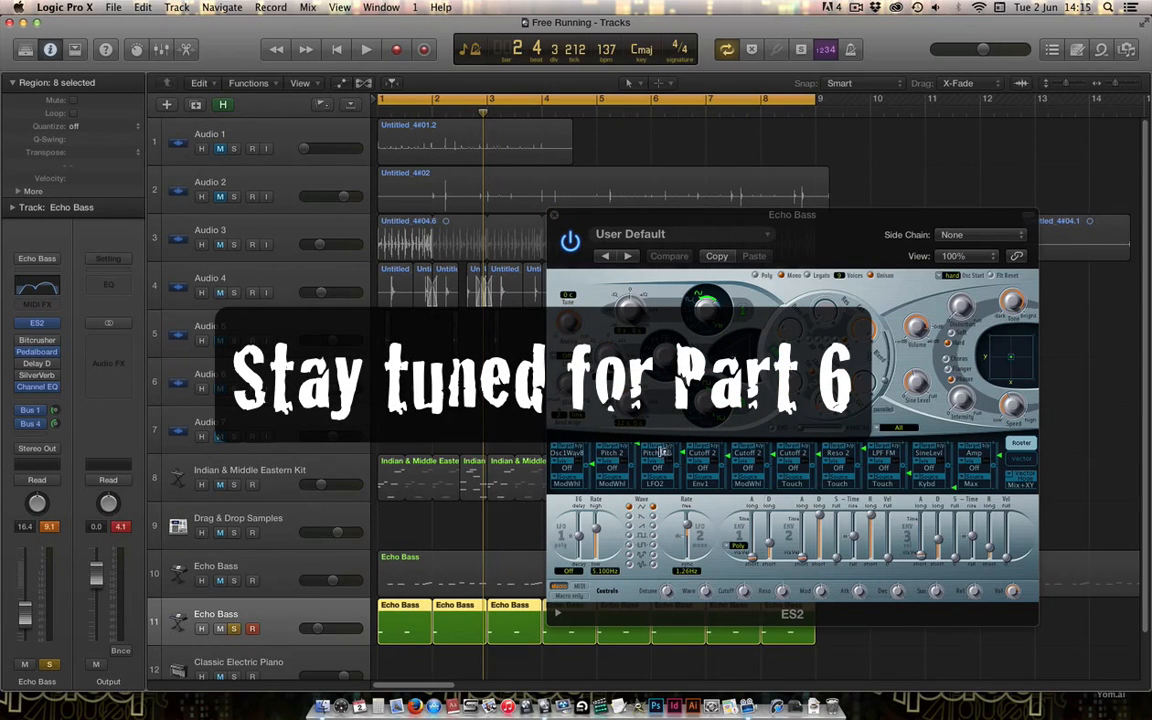
# Move the ES2 plug-in window higher over the arrangement and reset the peak level displays on the channel strips.
pyautogui.moveTo(842, 232); pyautogui.dragTo(807, 179)
pyautogui.click(49, 528)
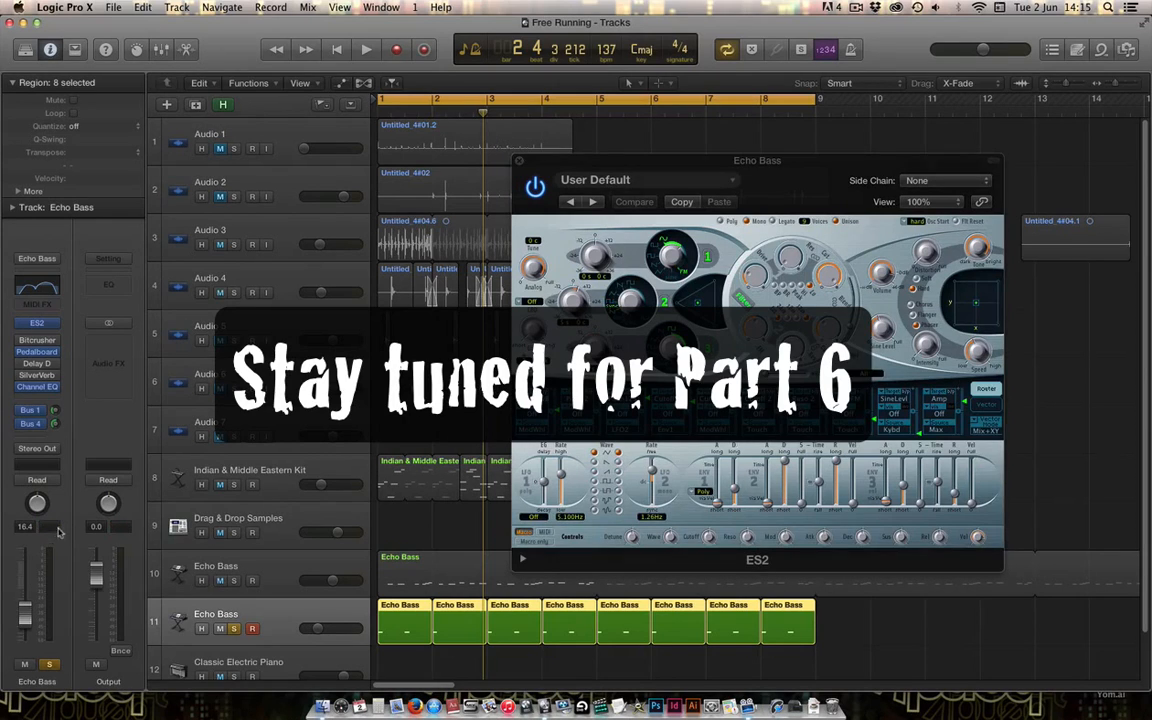